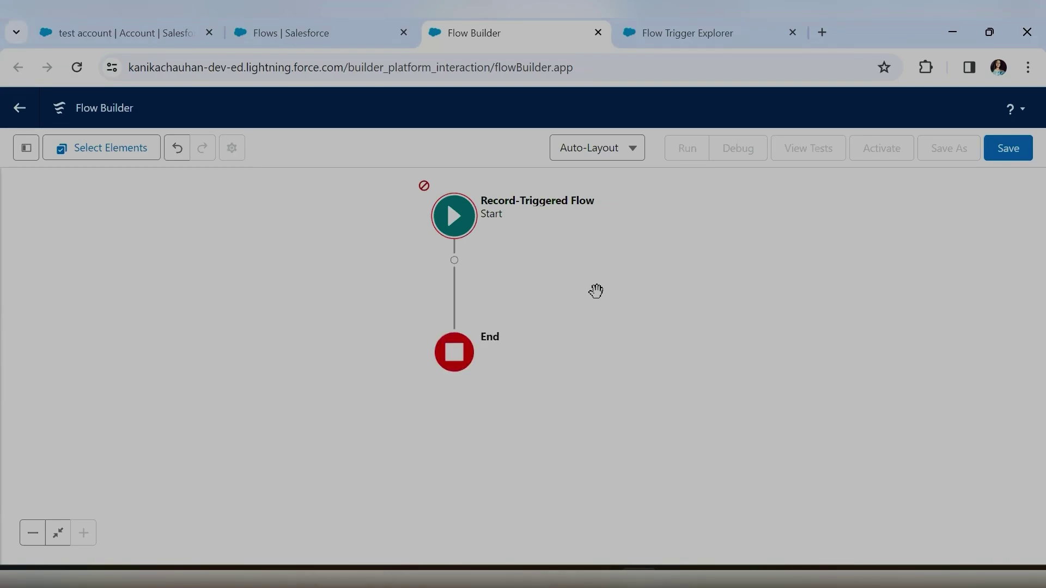
- Set the Rating of the test account record to Warm and save it
click(461, 226)
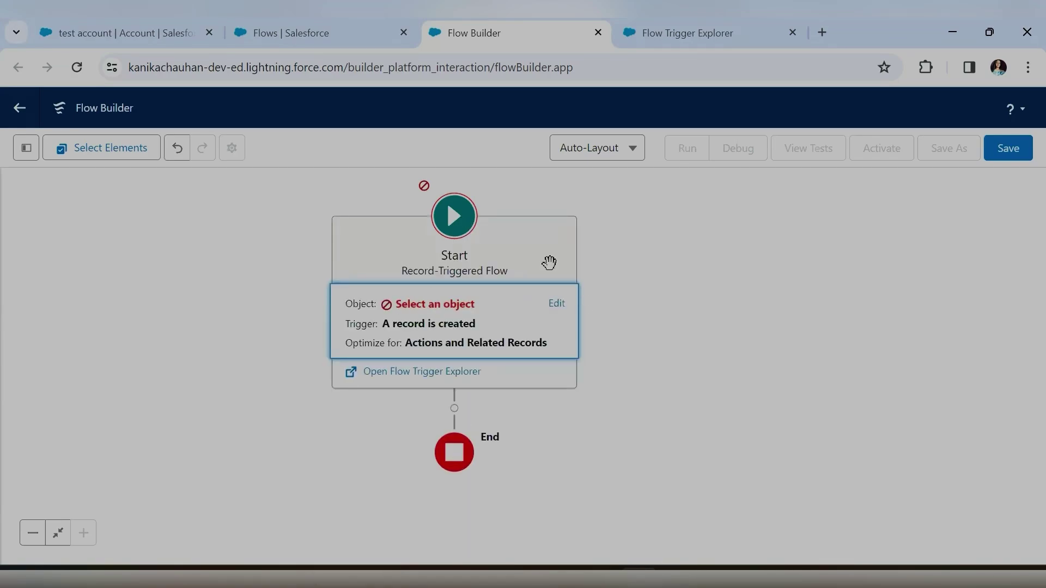
click(138, 24)
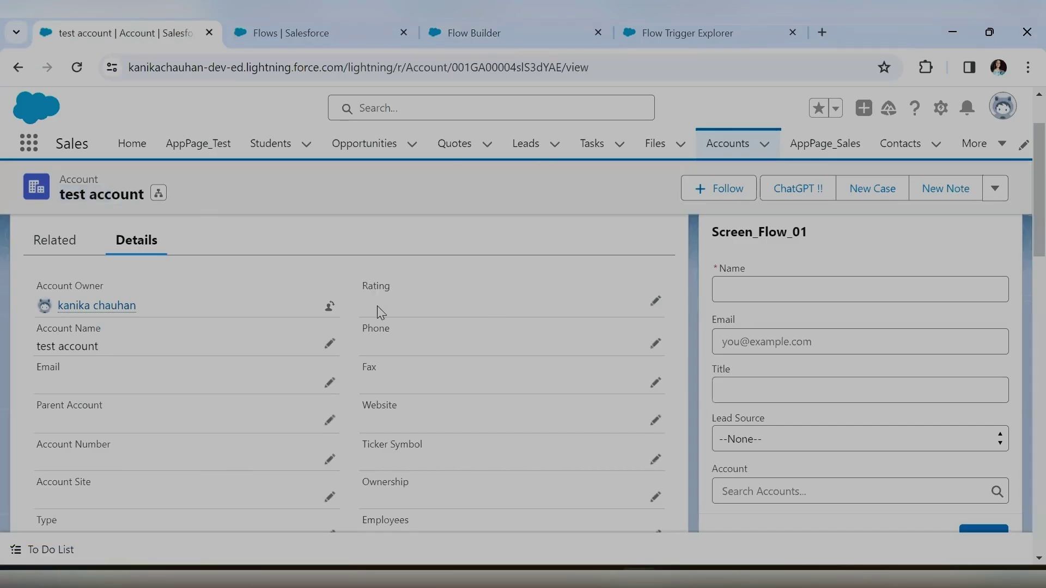
click(655, 302)
click(408, 344)
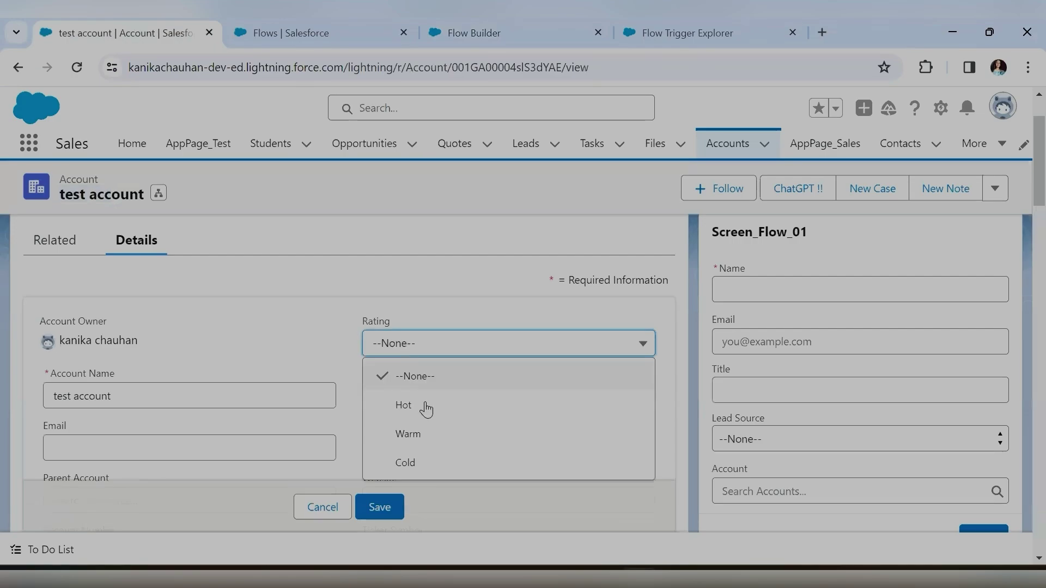
click(423, 432)
click(379, 507)
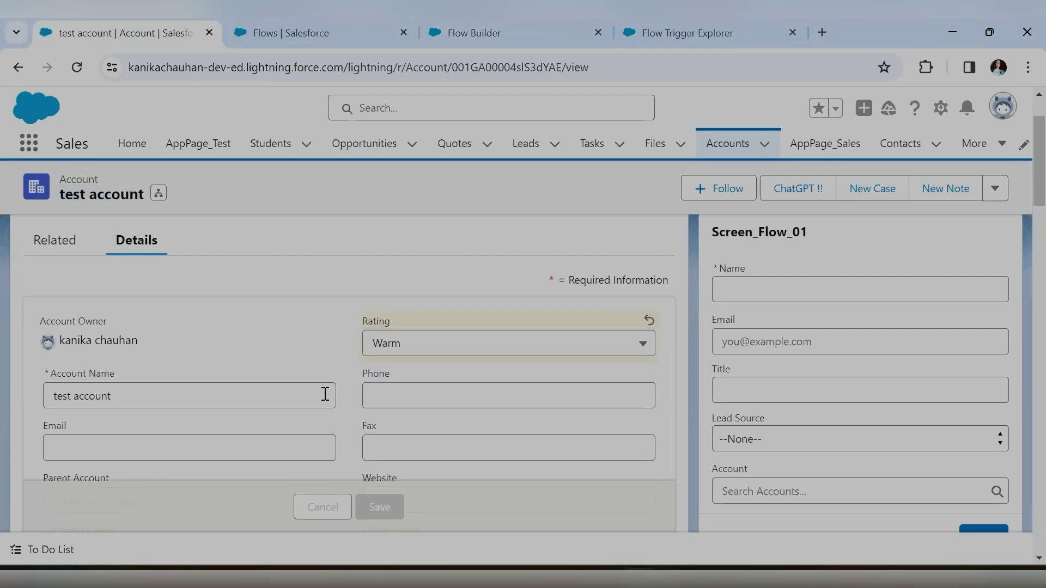
- Set the Industry of the test account record to Banking and save it
scroll(324, 394, down, 2)
scroll(54, 431, down, 2)
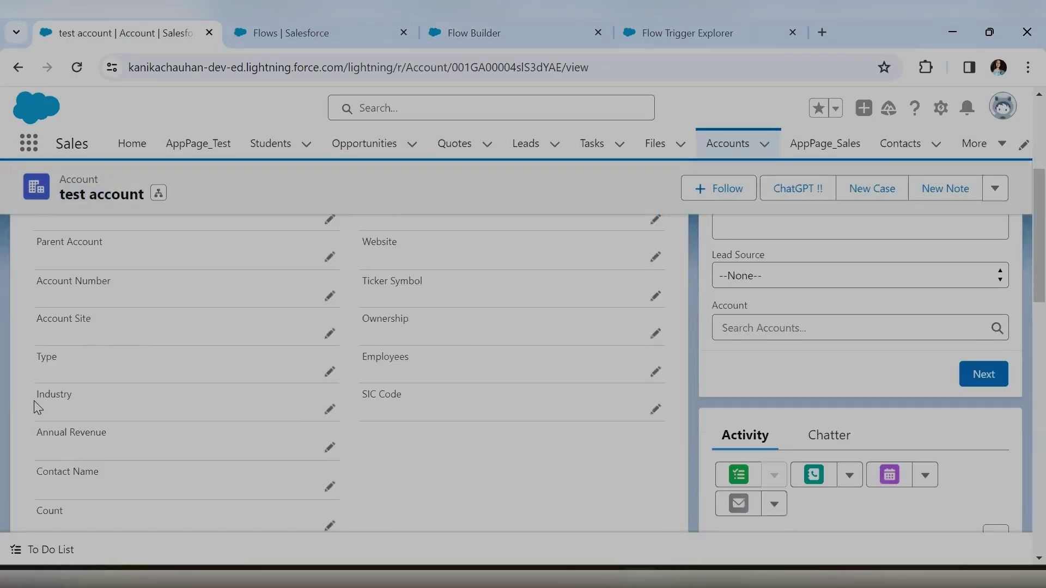
double_click(87, 404)
click(329, 409)
click(84, 413)
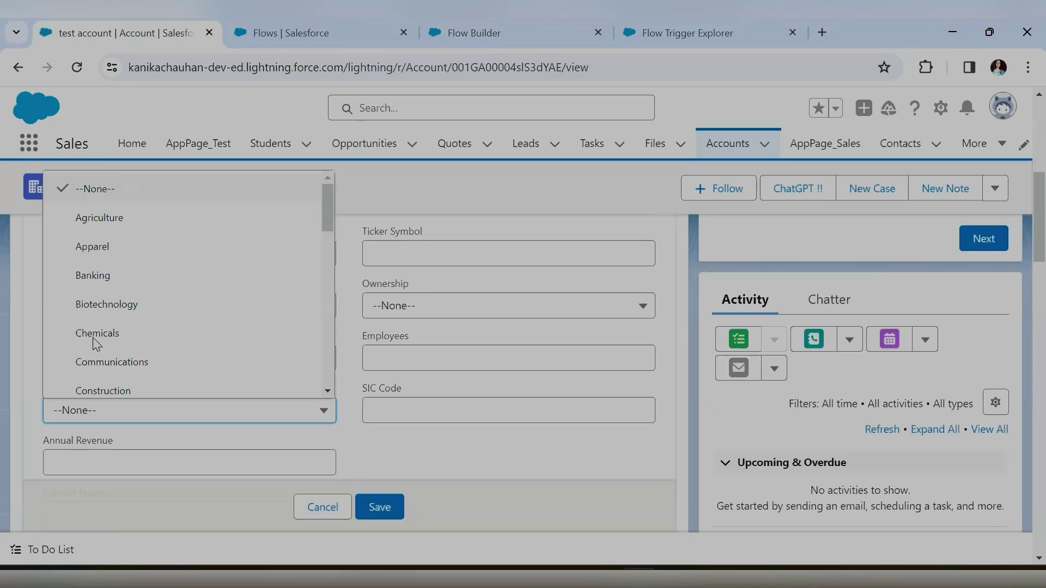
click(105, 274)
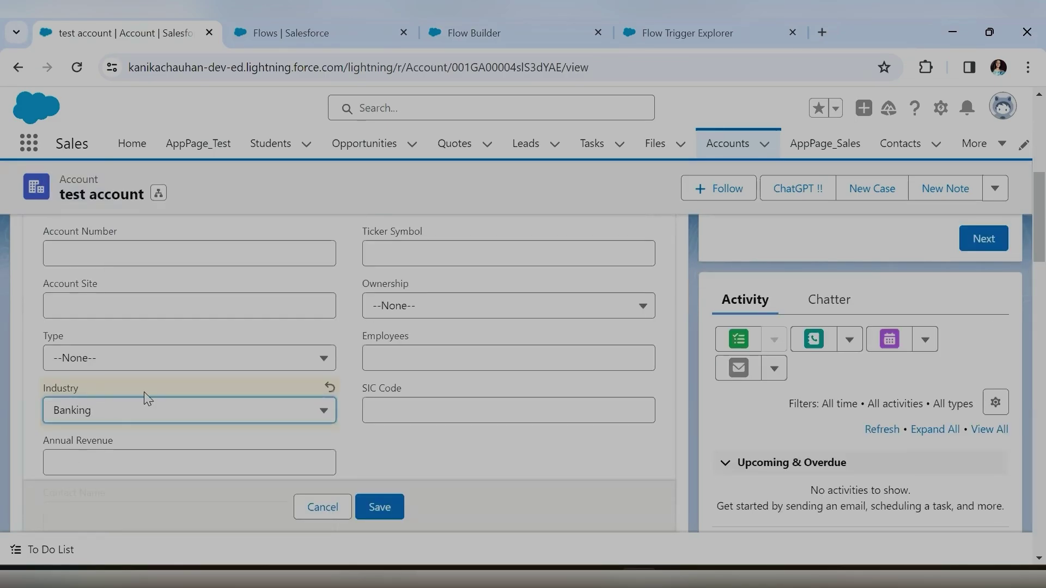
click(380, 508)
- Set the Rating of the test account record to Hot, save it, and review its Rating and Industry fields
scroll(504, 398, up, 3)
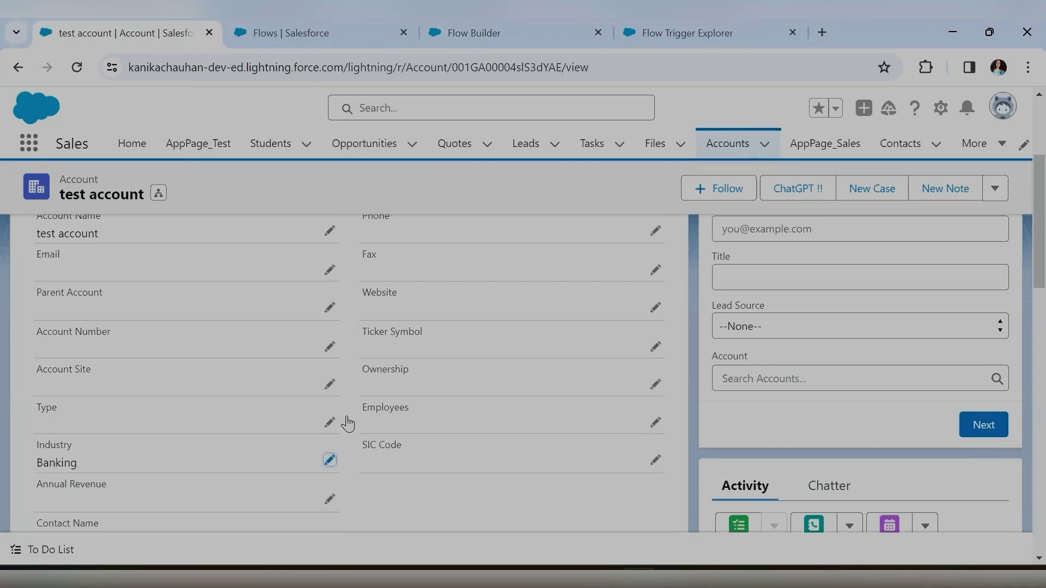
scroll(428, 402, up, 2)
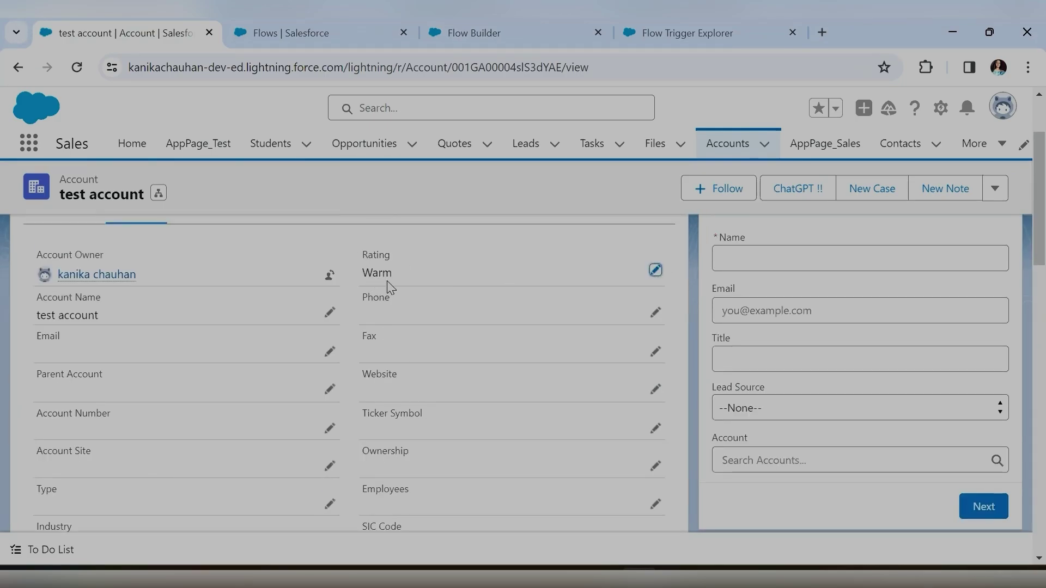
double_click(390, 287)
click(394, 319)
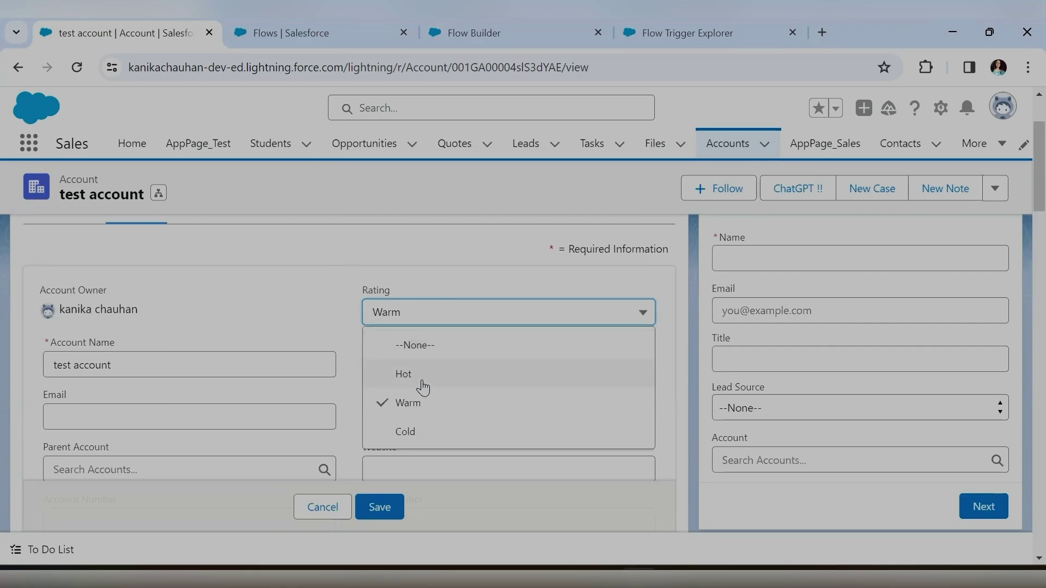
click(423, 386)
click(380, 506)
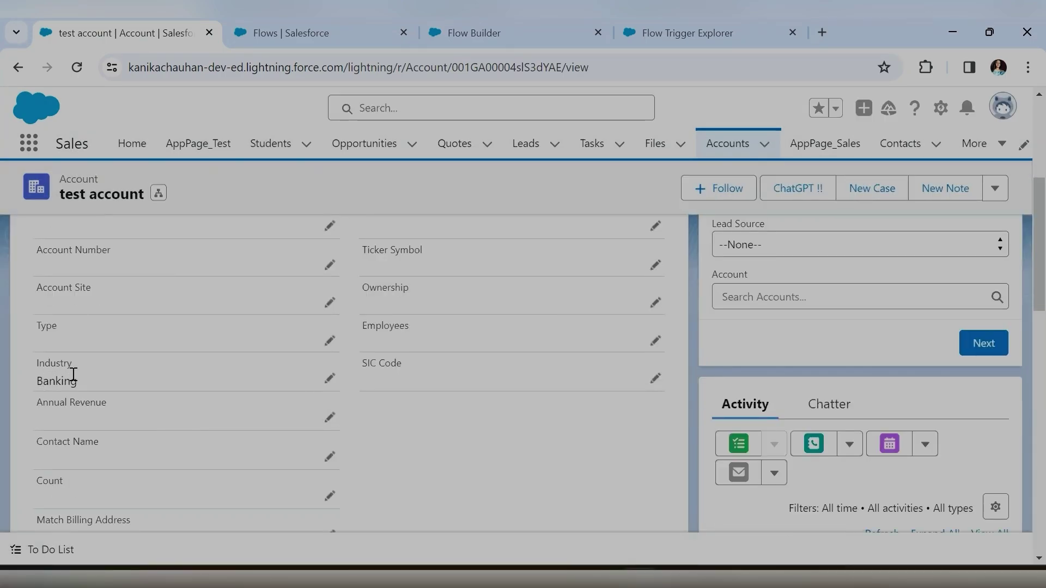
scroll(243, 392, up, 5)
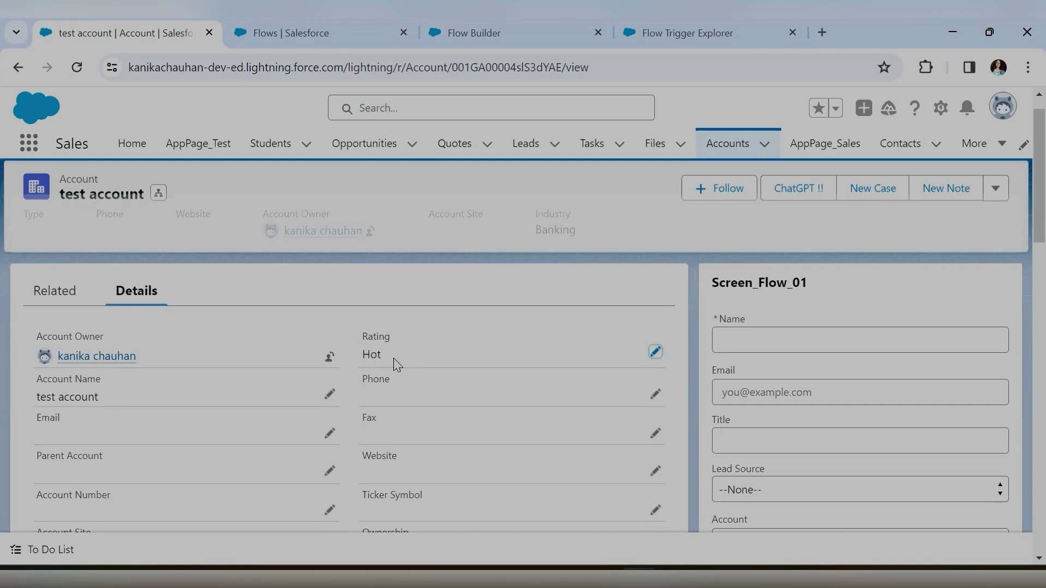
scroll(396, 364, down, 5)
drag(32, 378, 102, 394)
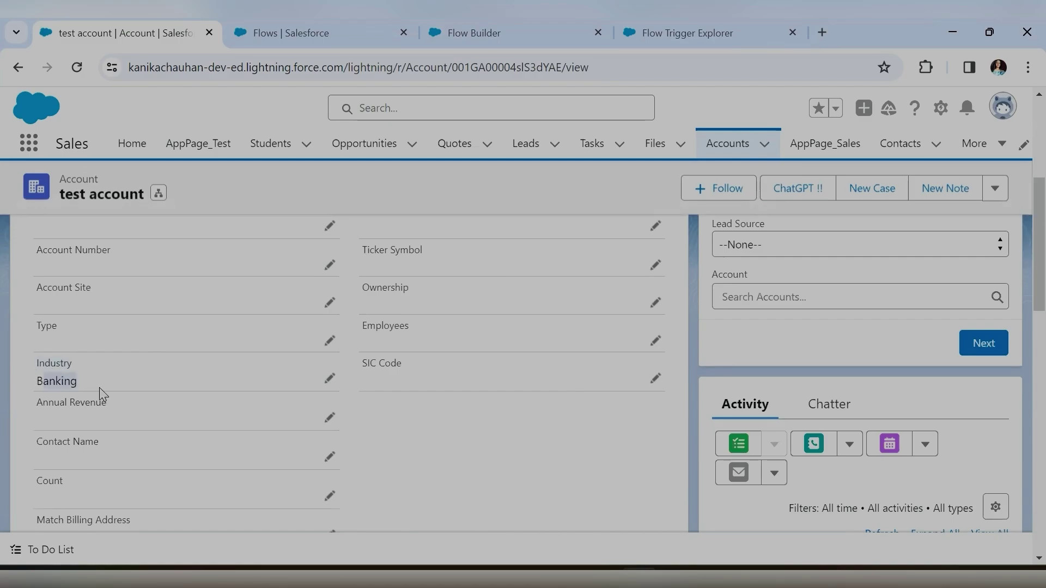
- Edit the Start element of the record-triggered flow in Flow Builder and choose Account as its object
click(734, 25)
click(498, 22)
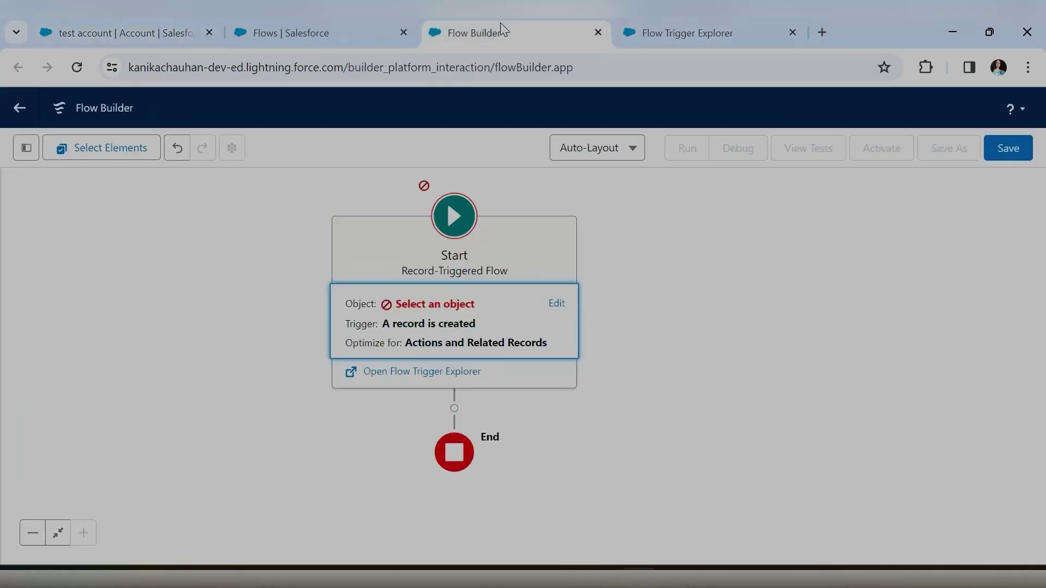
click(556, 305)
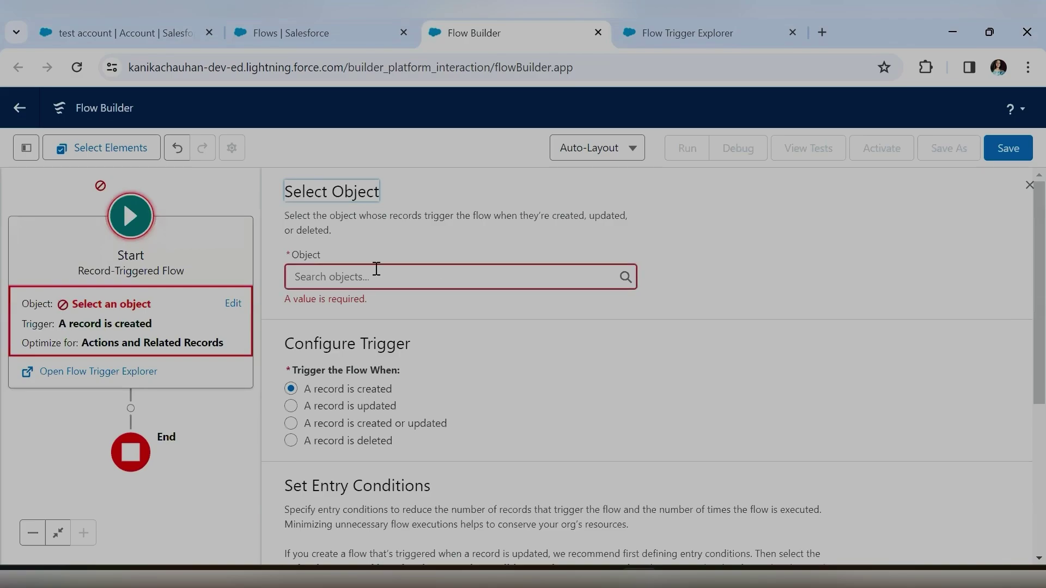
drag(286, 262, 348, 266)
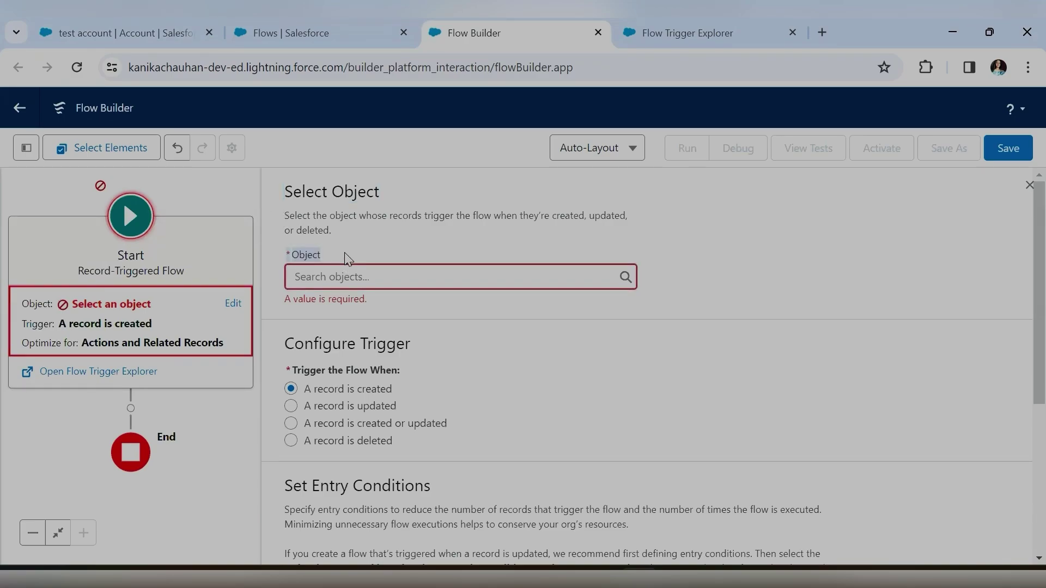
key(ctrl+shift+Tab)
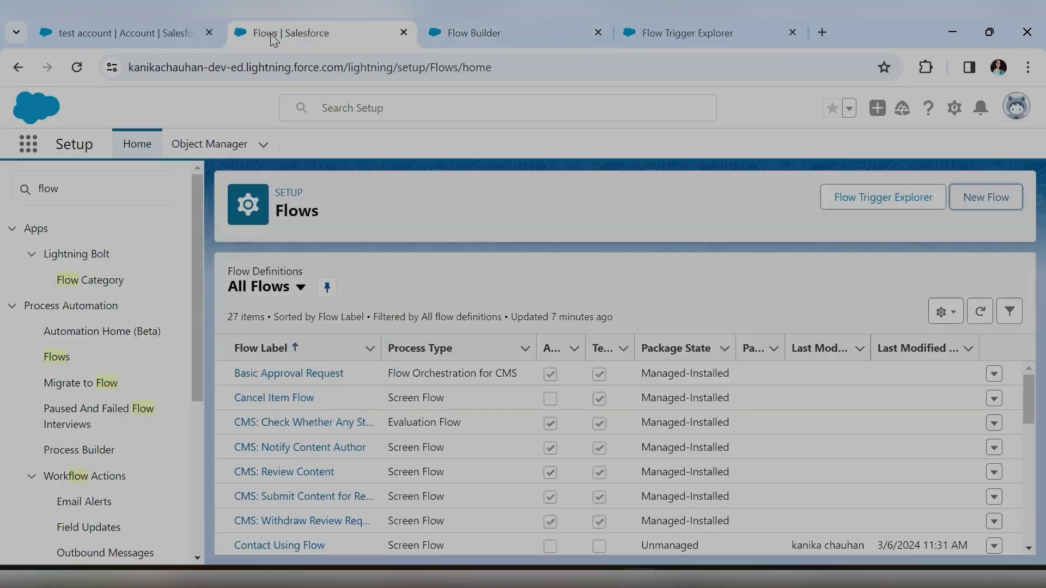
key(ctrl+shift+Tab)
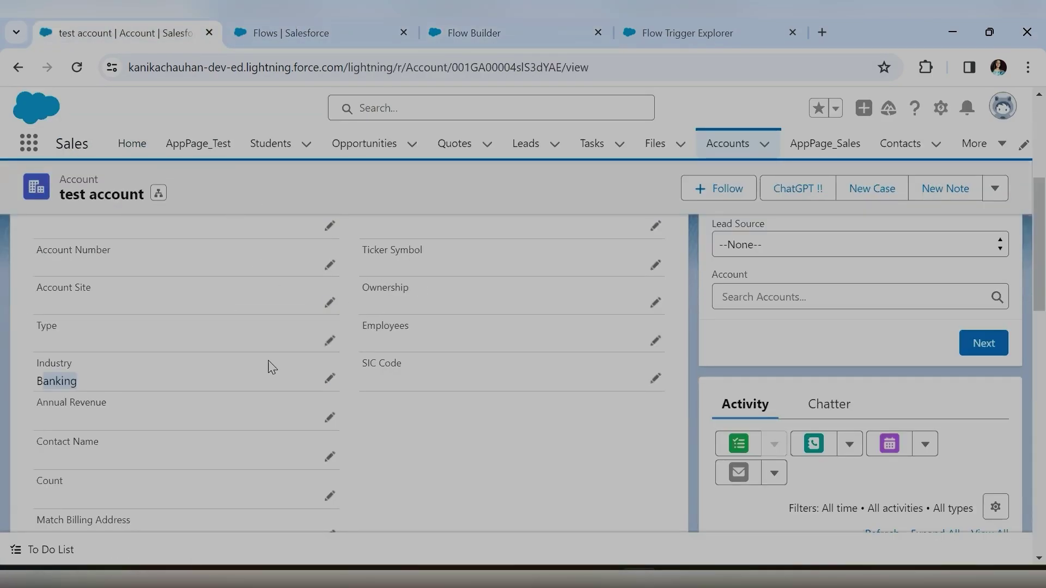
click(709, 32)
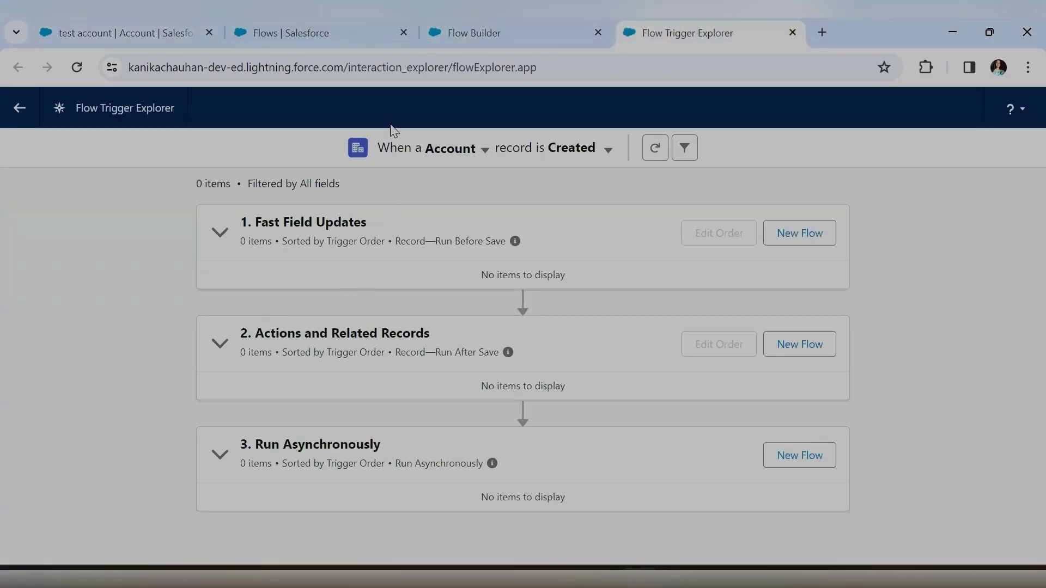
click(476, 24)
click(389, 277)
click(390, 301)
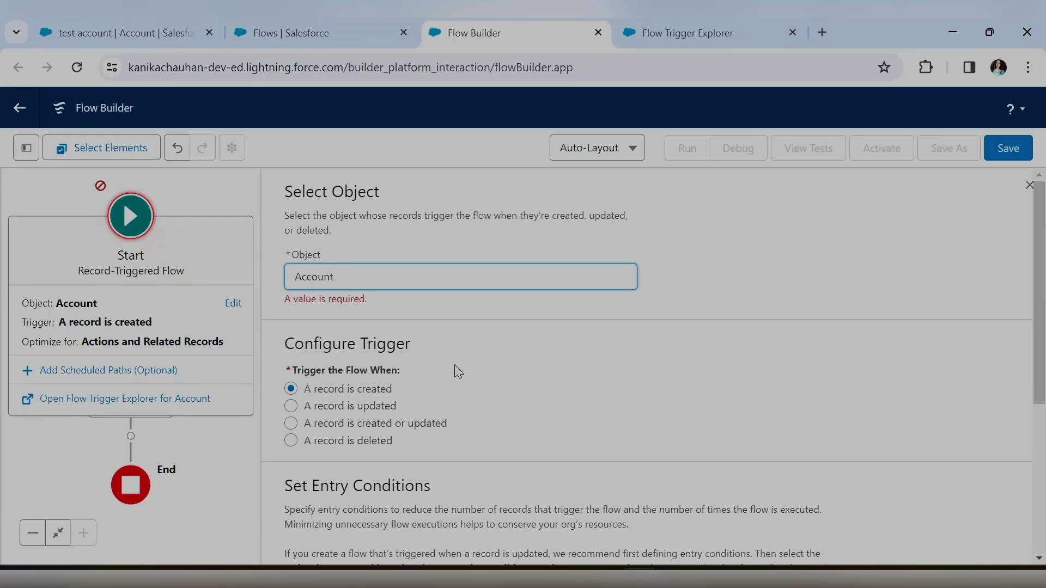
- Try the updated, created or updated, and deleted trigger options, and return the trigger to "A record is created"
drag(296, 387, 392, 373)
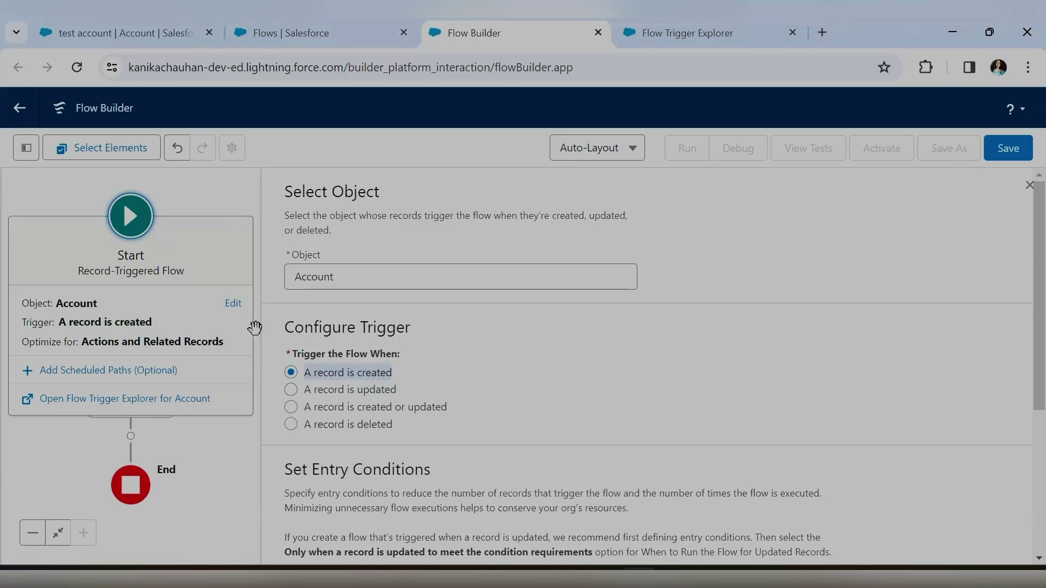
click(307, 403)
click(327, 391)
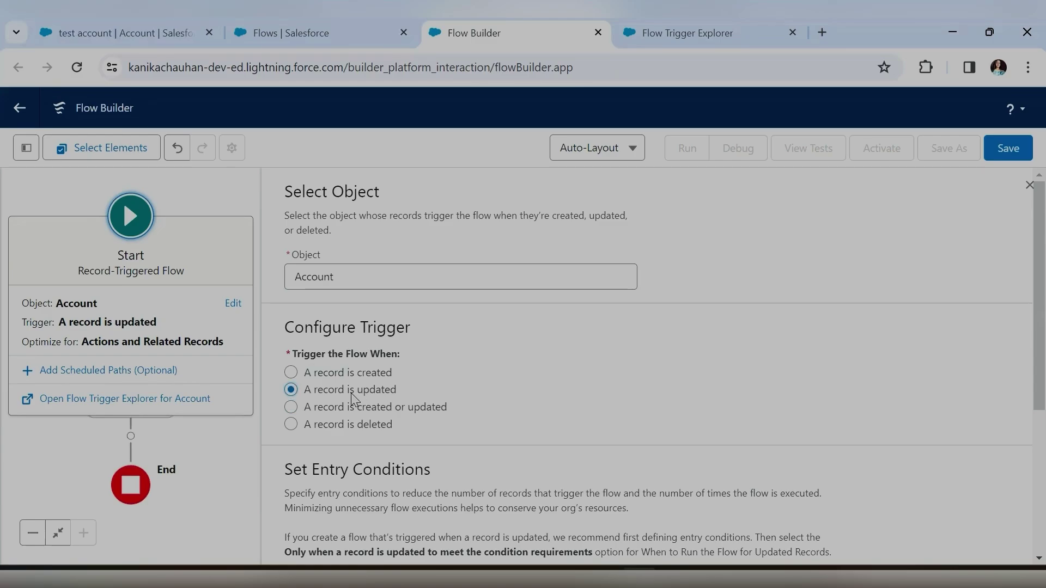
click(292, 408)
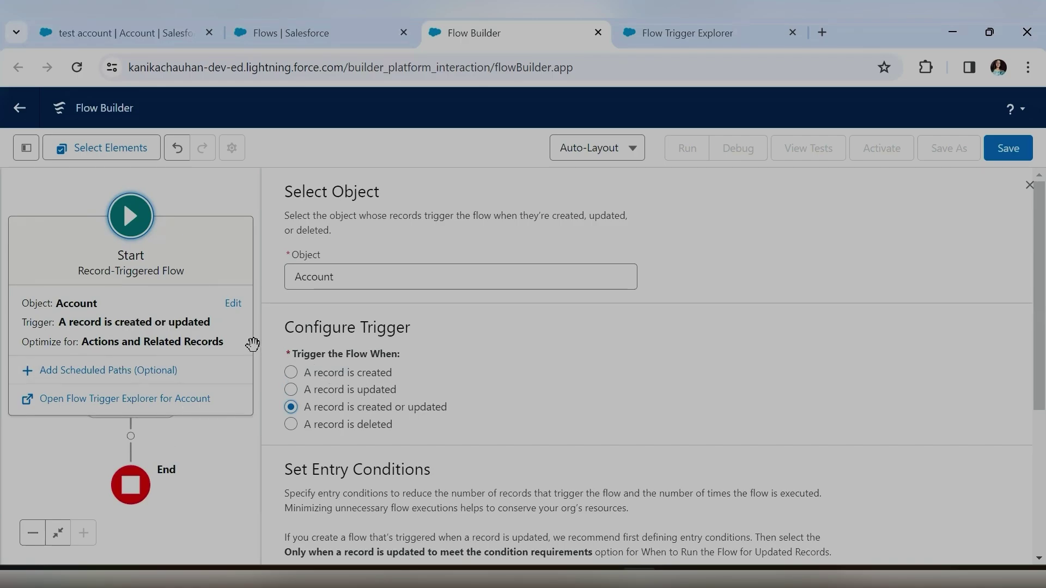
click(293, 428)
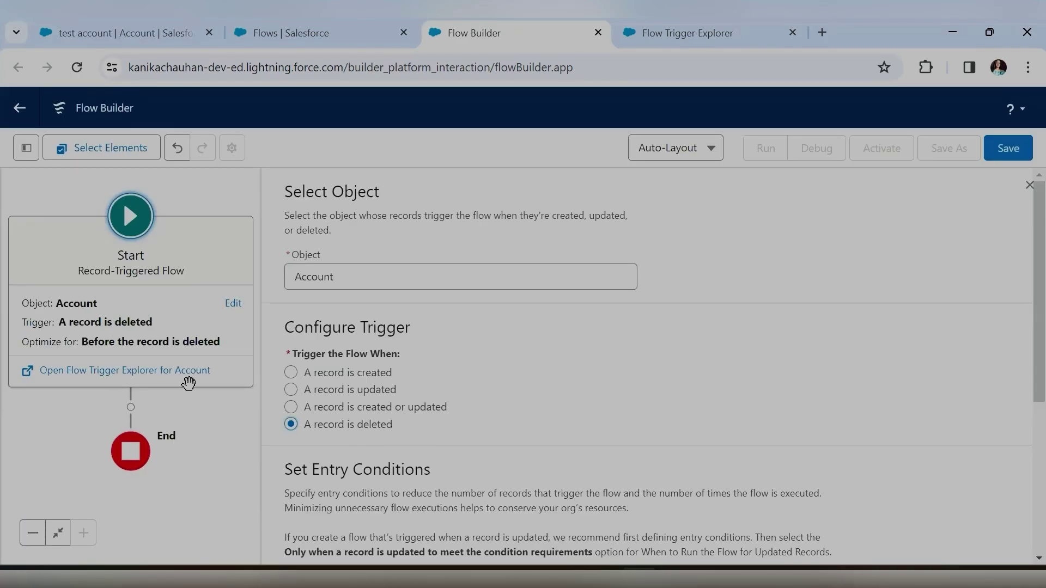
click(292, 373)
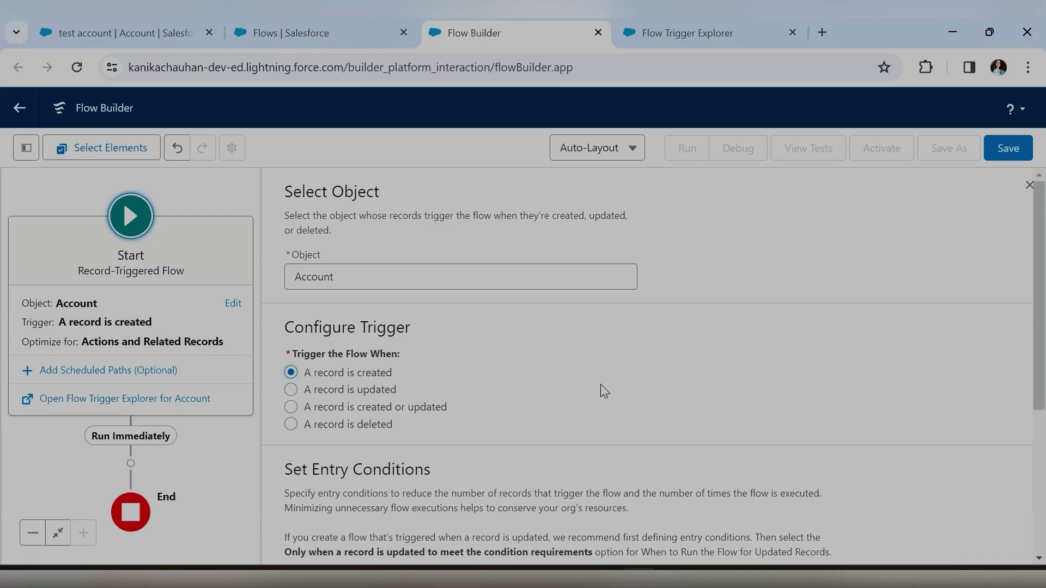
- Examine the flow's entry conditions section and the test account's Rating and Industry fields, including the available Rating options
scroll(603, 391, down, 2)
scroll(602, 391, down, 1)
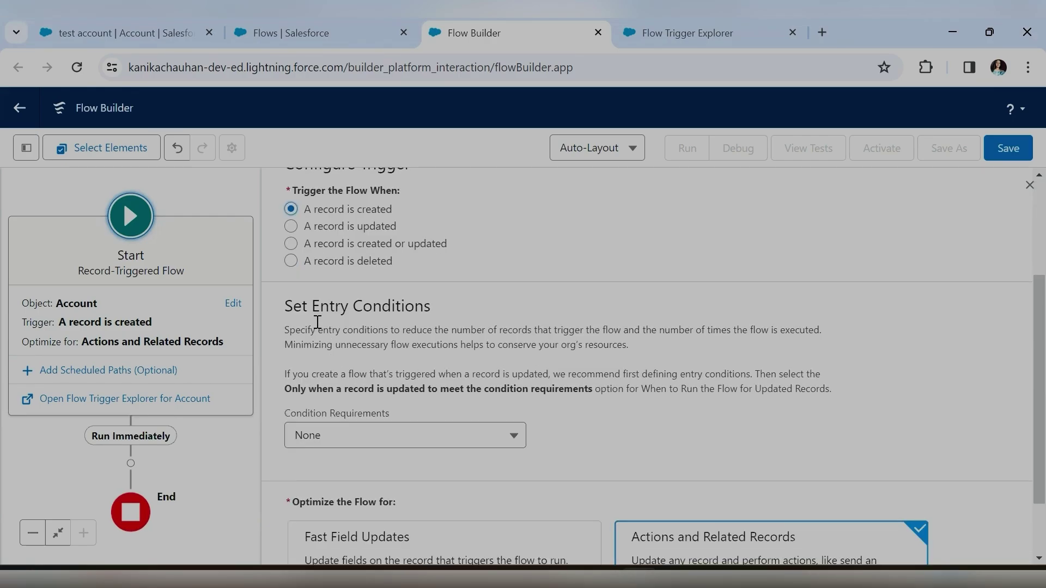
drag(281, 309, 459, 301)
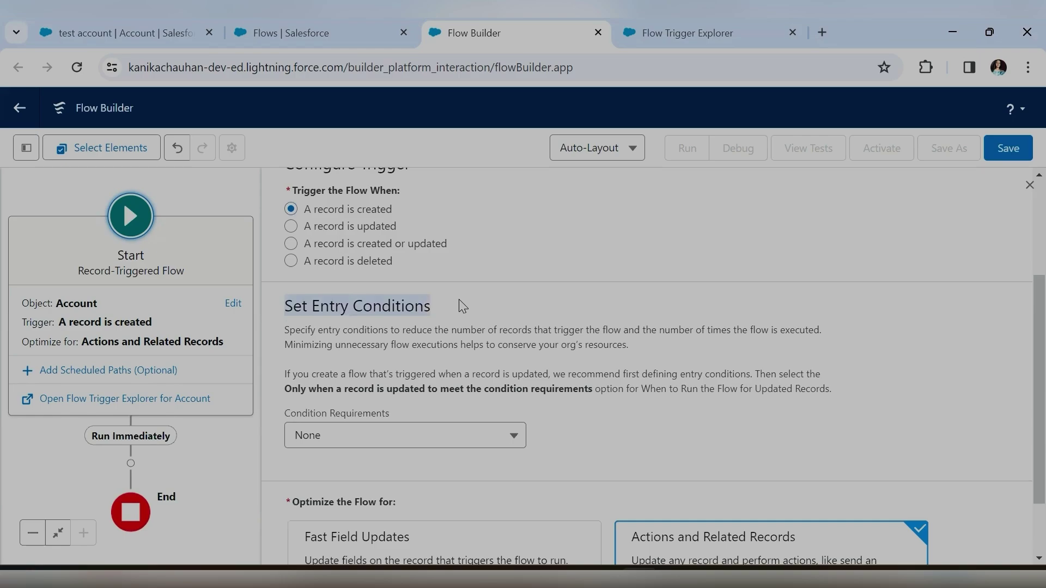
click(117, 28)
scroll(448, 400, up, 5)
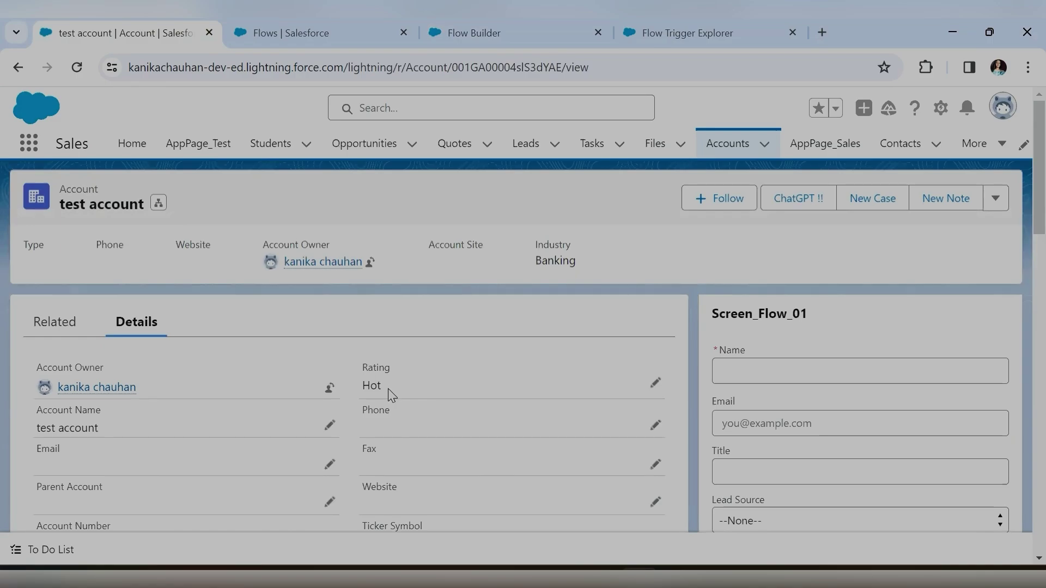
scroll(249, 415, down, 5)
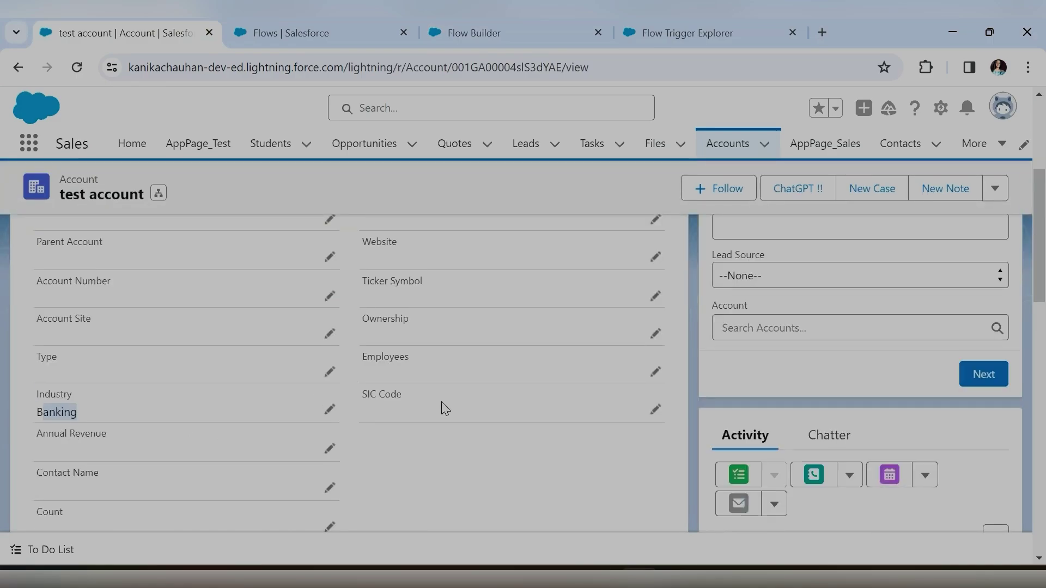
click(304, 32)
click(470, 32)
key(ctrl+1)
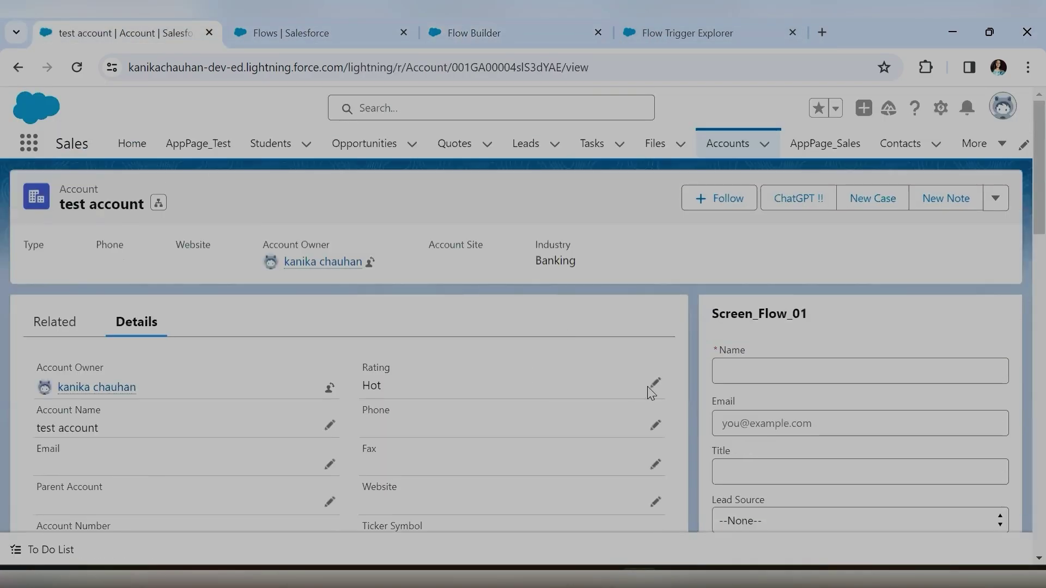
click(654, 384)
click(397, 427)
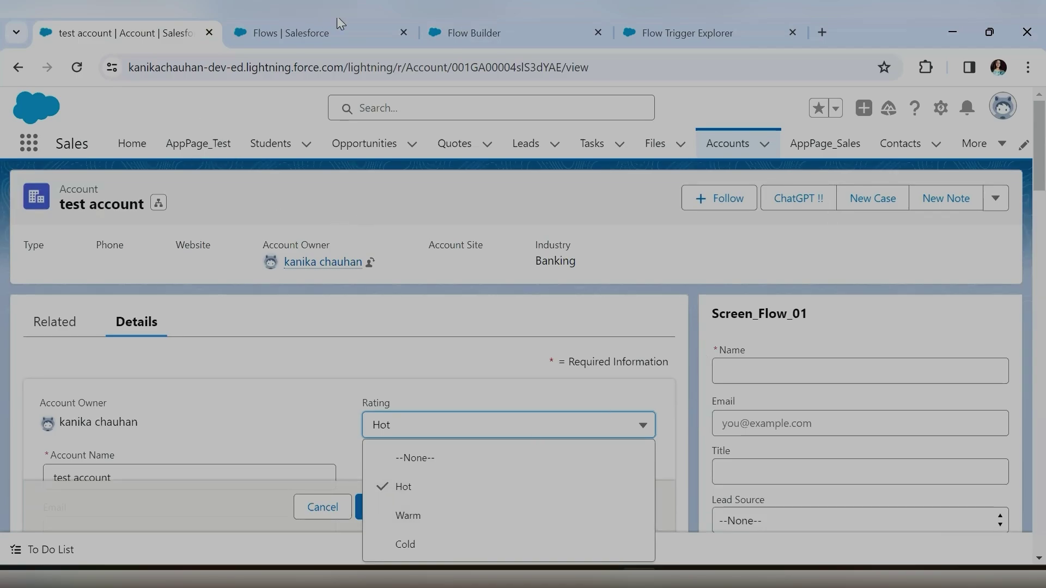
click(639, 27)
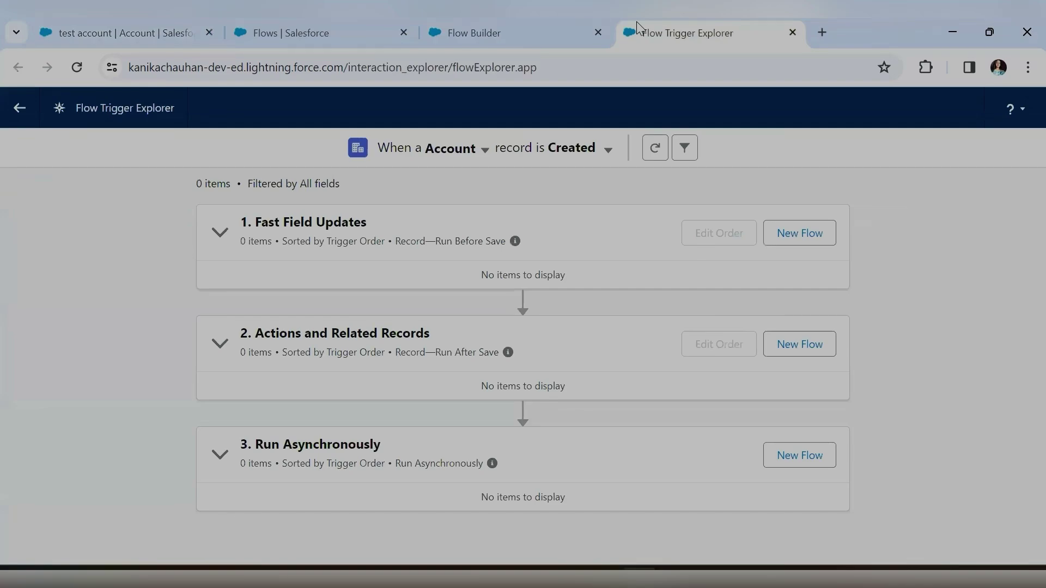
- Set the flow's entry Condition Requirements to All Conditions Are Met (AND) in Flow Builder
click(481, 27)
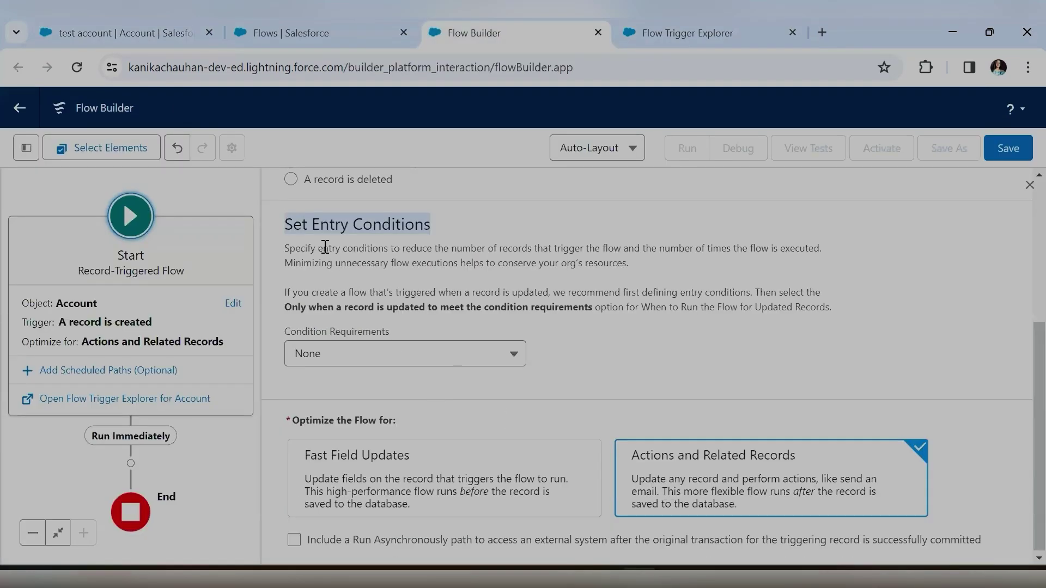
drag(294, 231, 460, 240)
click(404, 360)
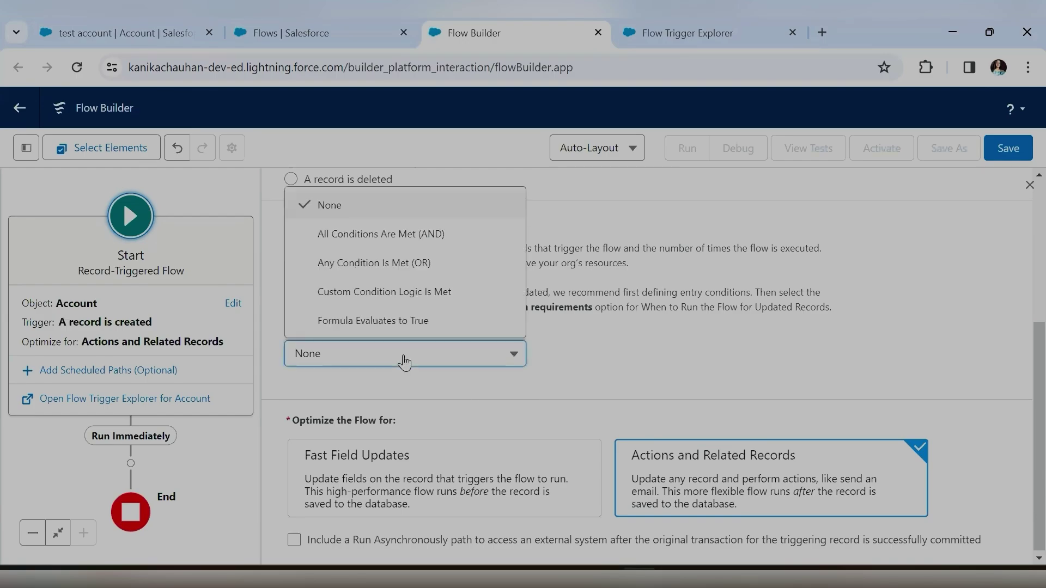
click(400, 245)
scroll(369, 424, up, 5)
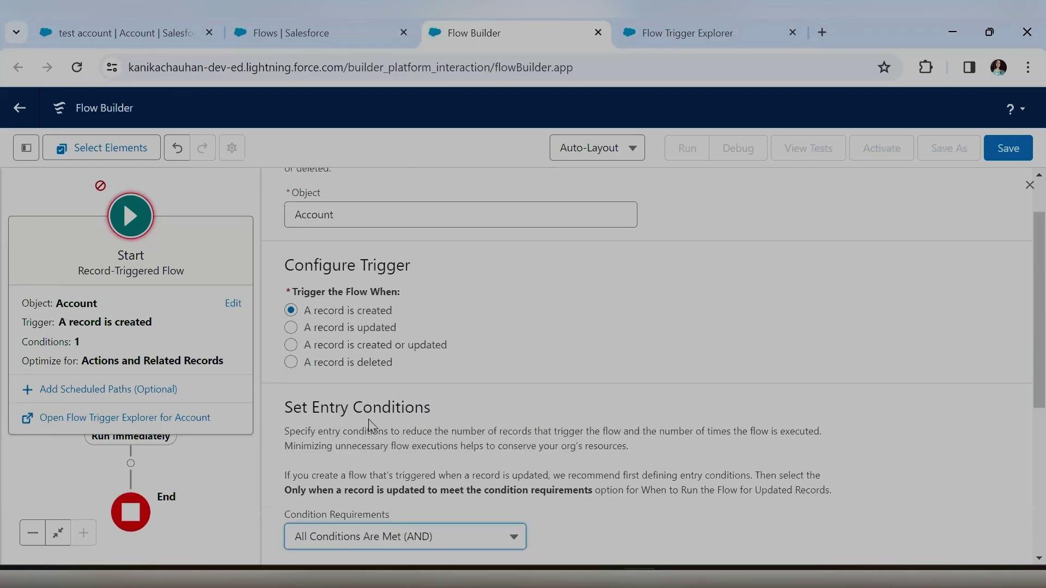
- Define the flow's entry condition as Rating Equals Warm
scroll(540, 412, down, 5)
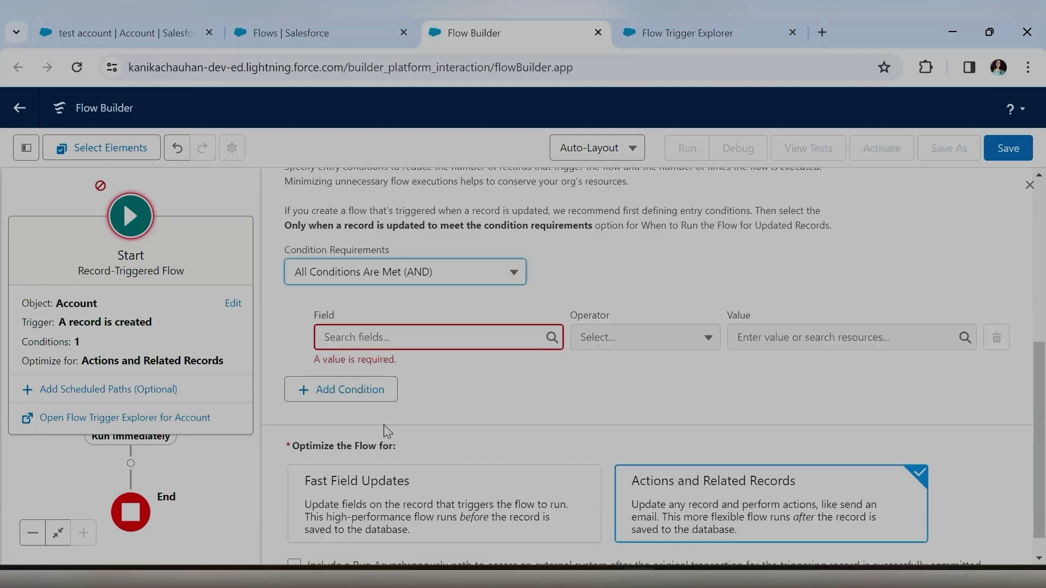
click(379, 336)
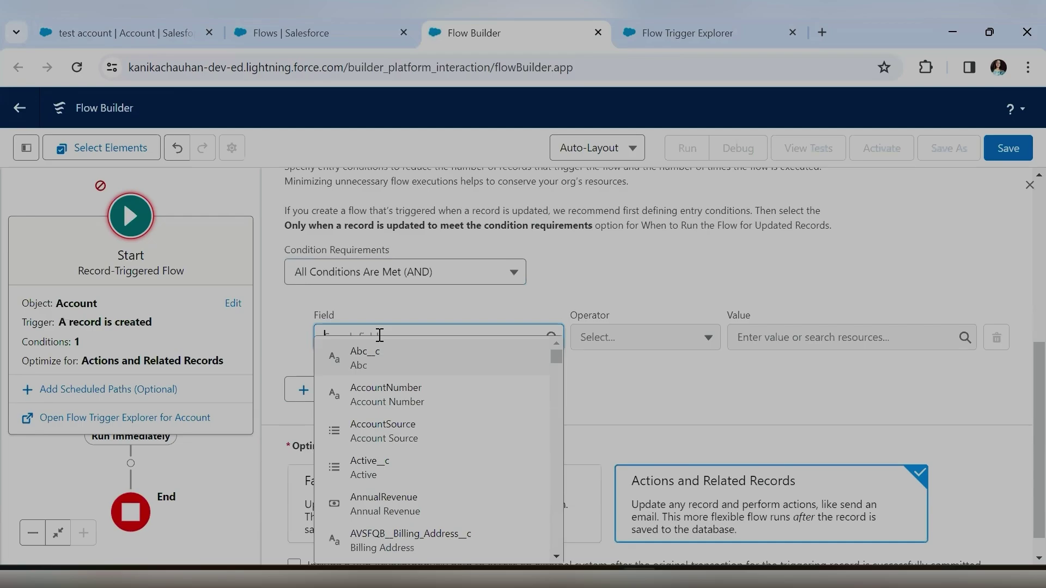
text(rati)
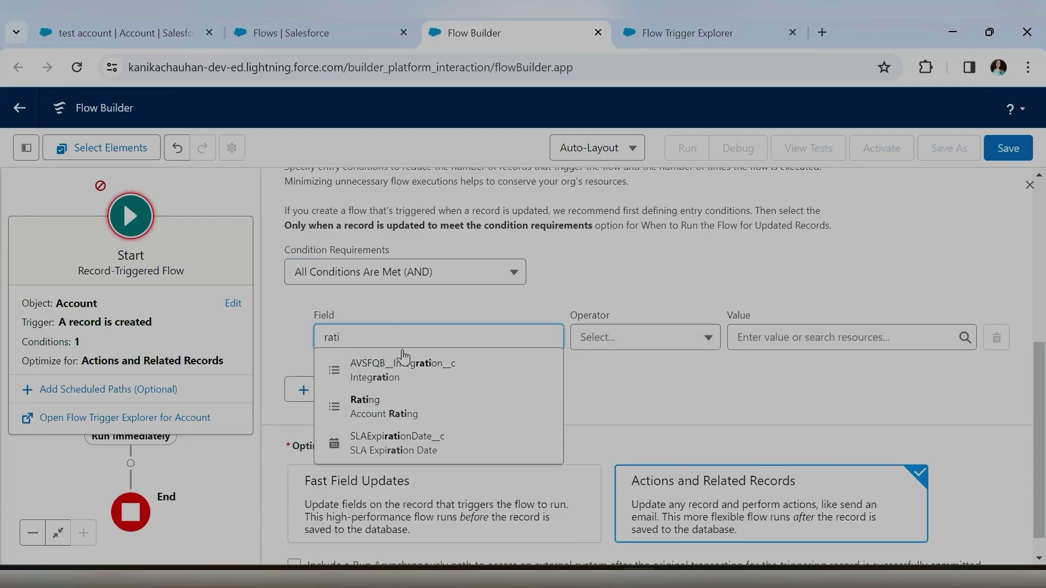
click(386, 406)
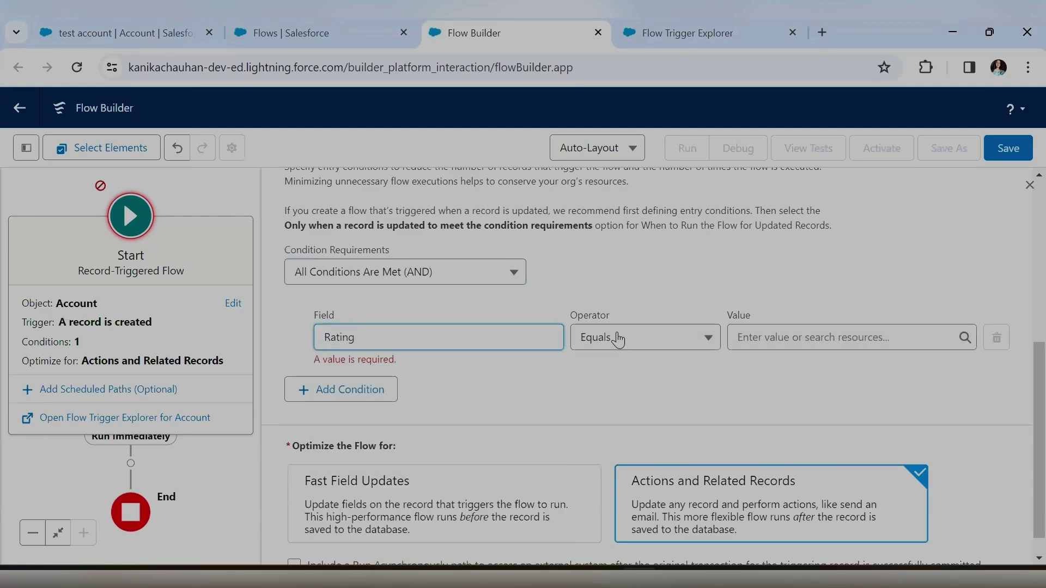
click(779, 334)
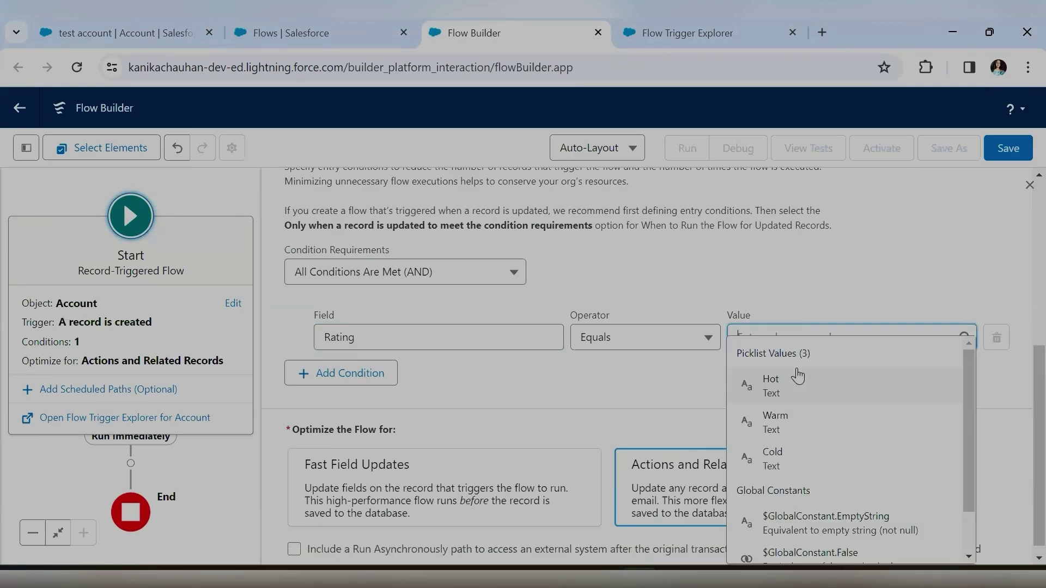
click(786, 423)
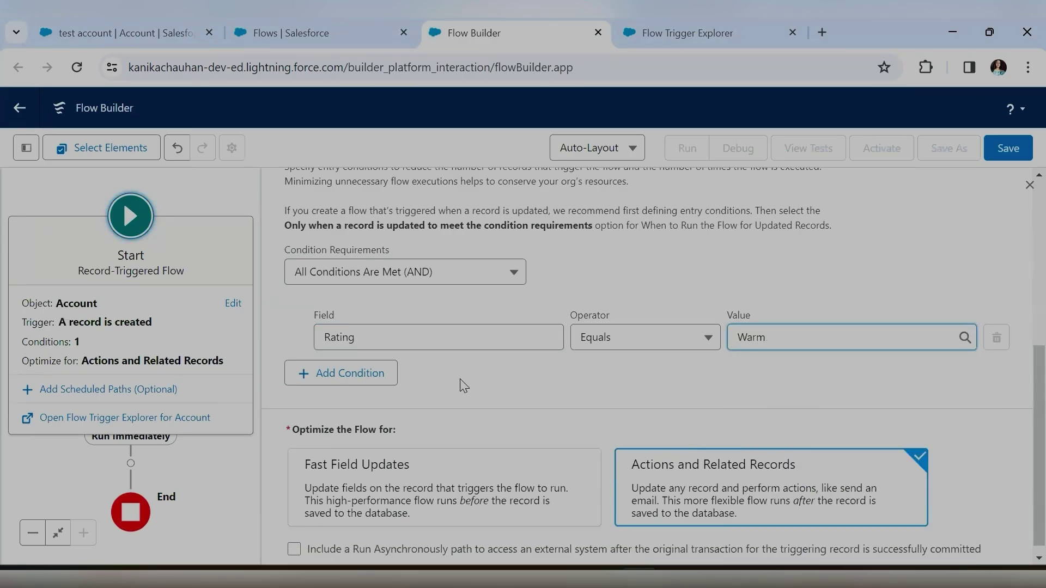
- Optimize the flow for Fast Field Updates
scroll(262, 491, down, 1)
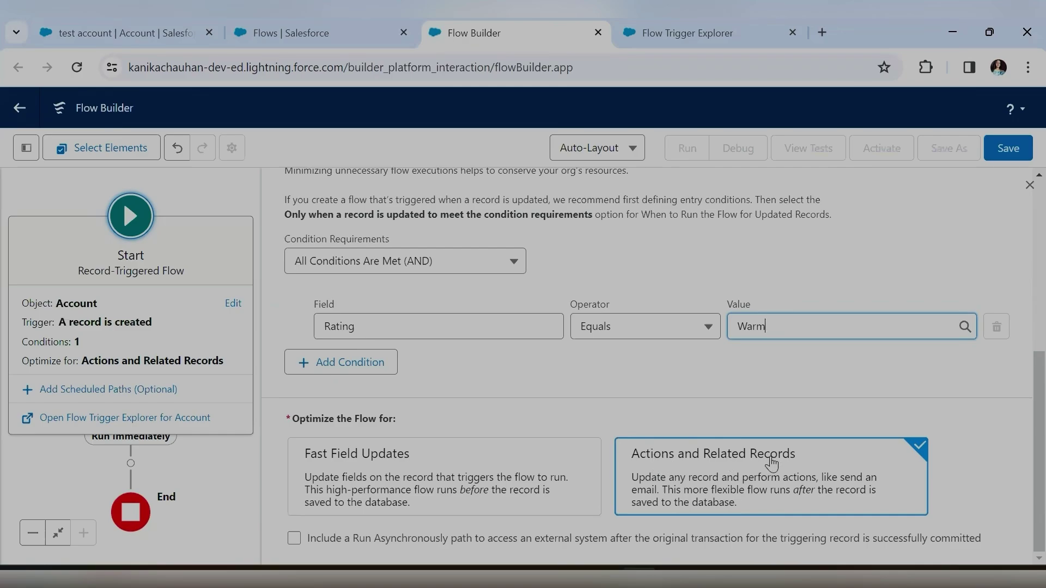
scroll(422, 373, up, 1)
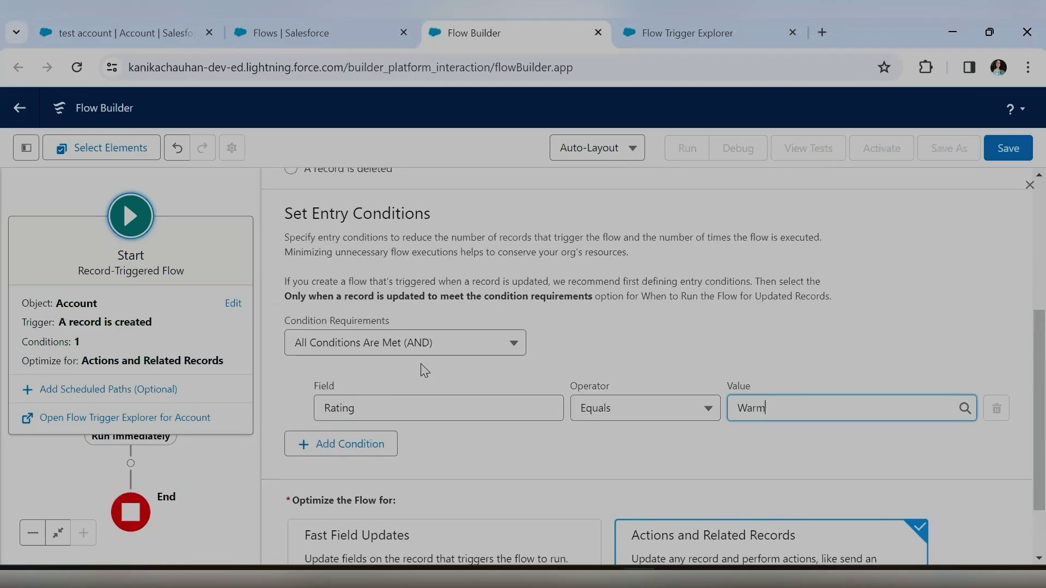
scroll(425, 371, down, 1)
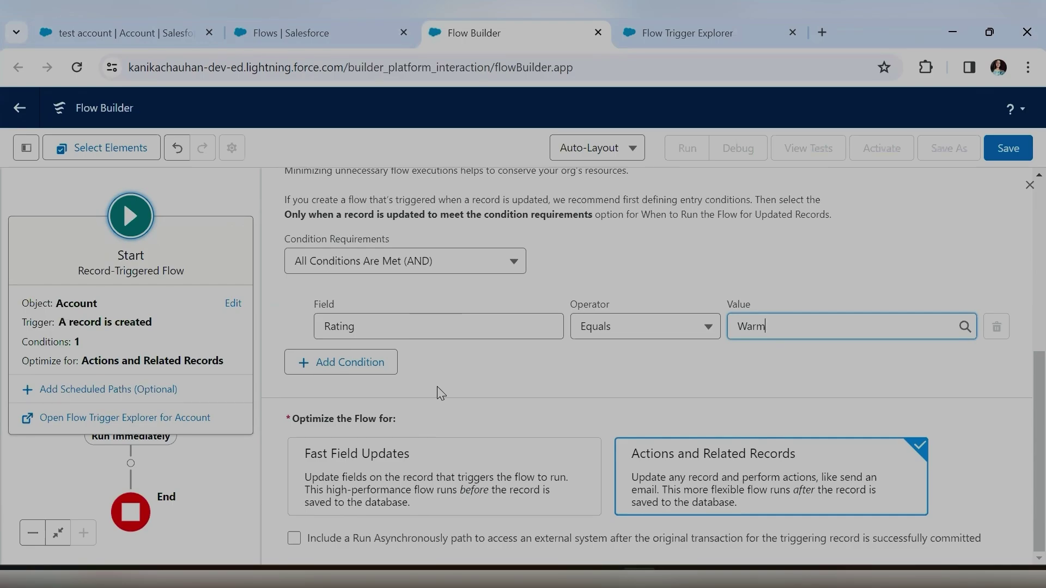
click(368, 470)
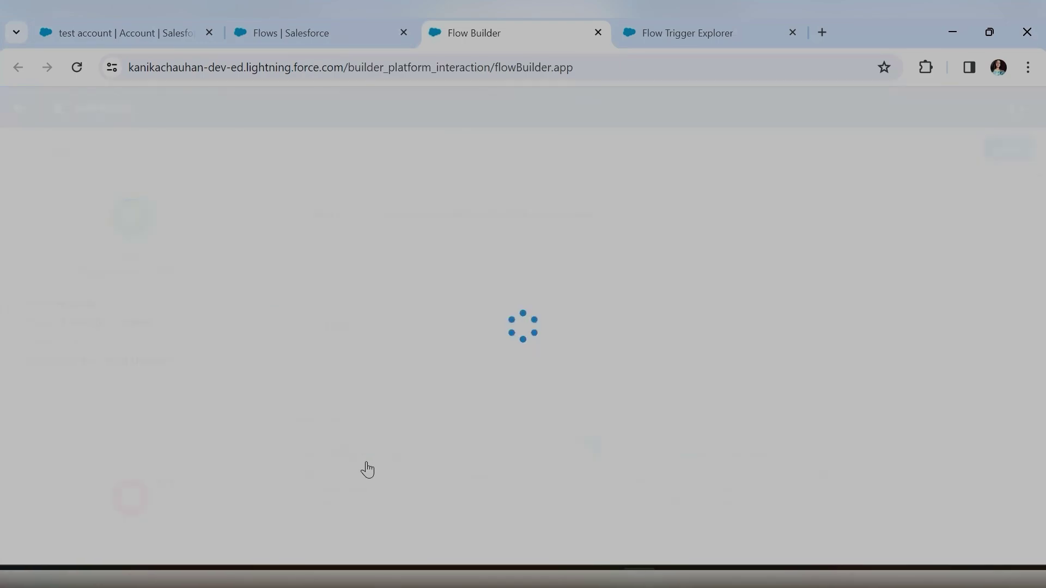
- Examine the test account's Rating and Industry fields without editing them, and return to Flow Builder
click(103, 34)
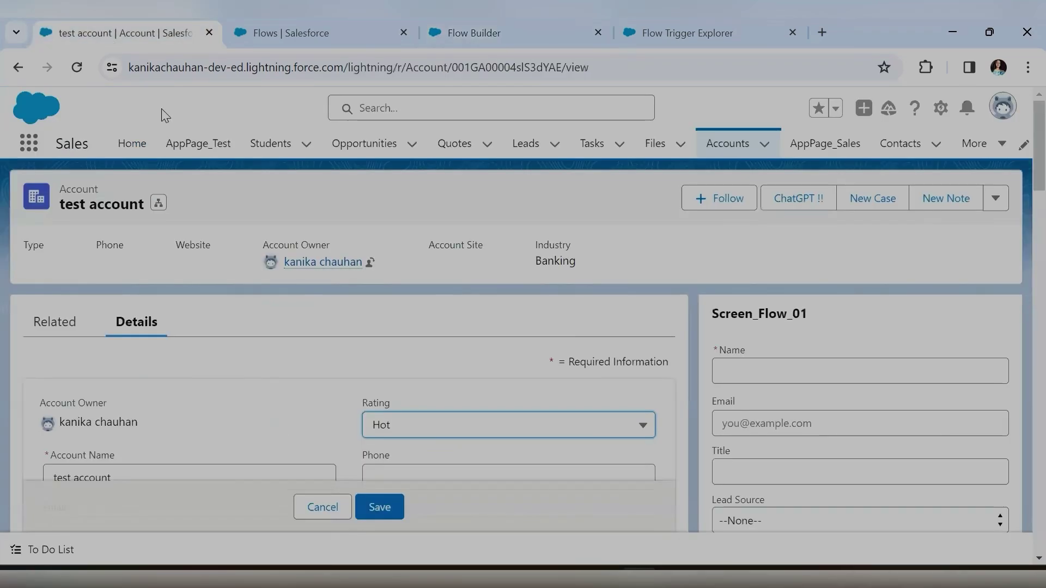
scroll(381, 371, down, 2)
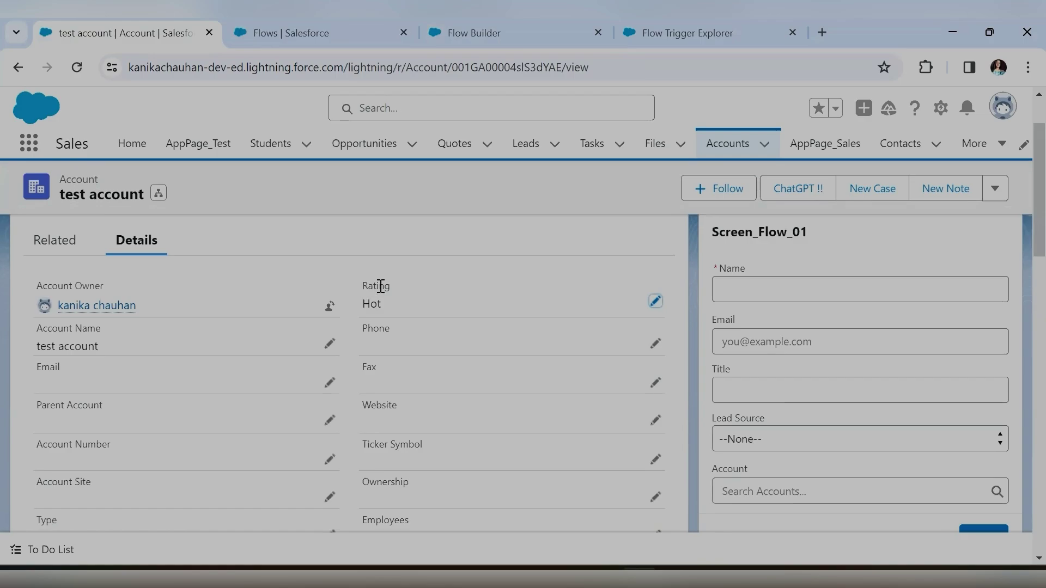
scroll(384, 298, down, 2)
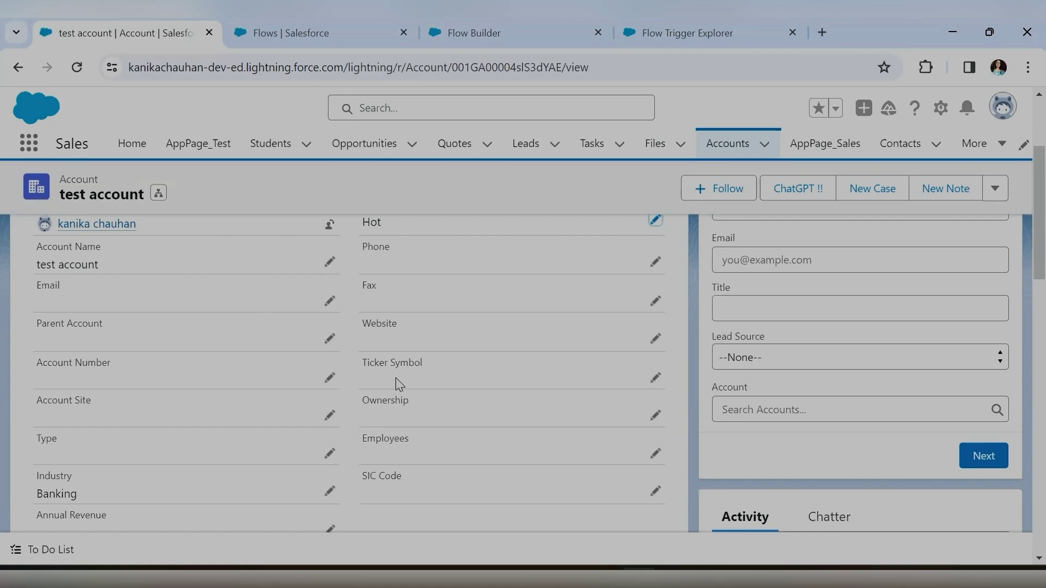
click(674, 30)
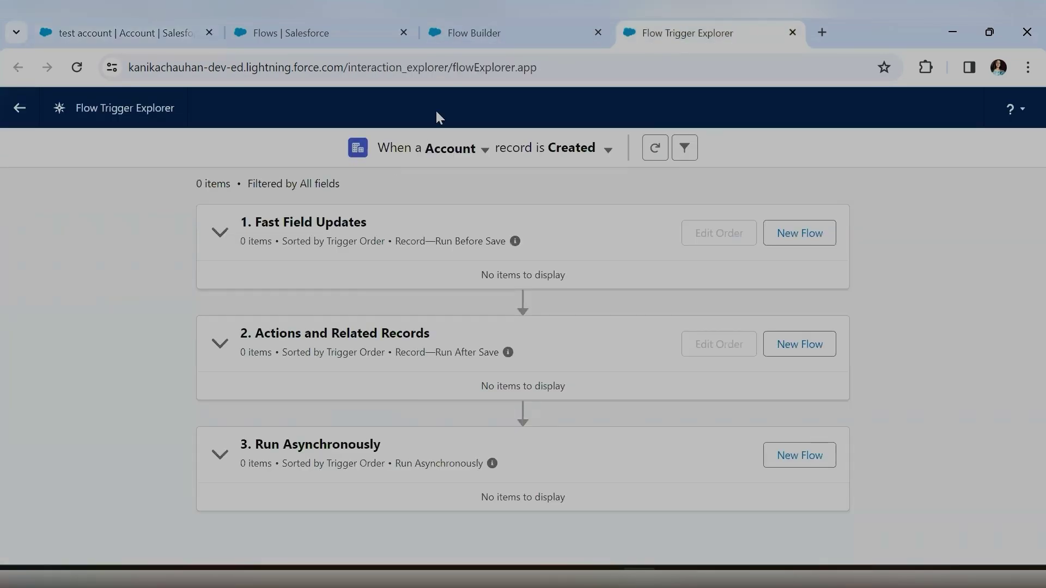
click(509, 27)
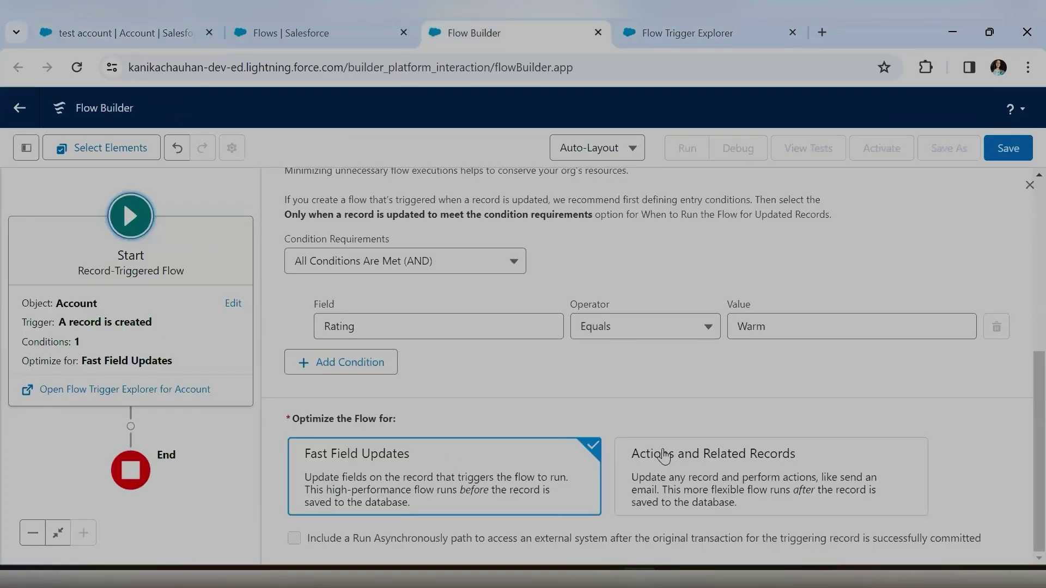
- Try the Actions and Related Records optimization, return to Fast Field Updates, and review the flow's trigger and entry conditions
click(720, 474)
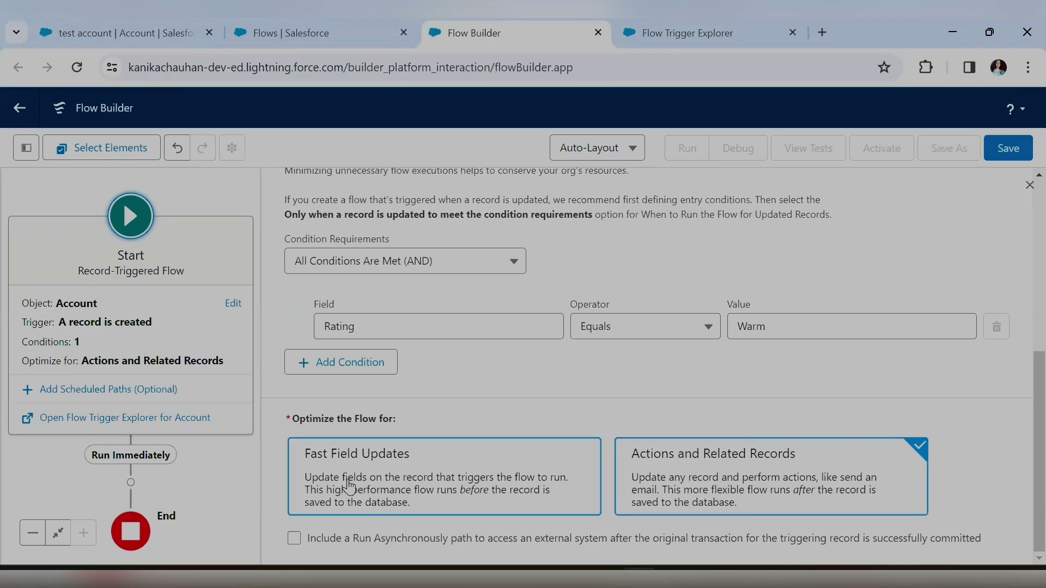
click(351, 485)
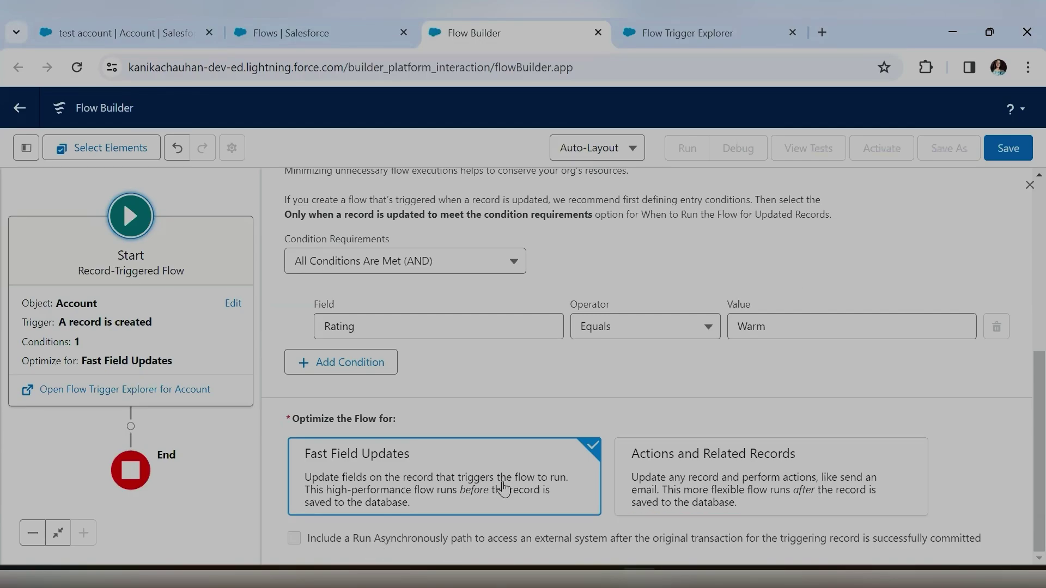
scroll(740, 286, up, 6)
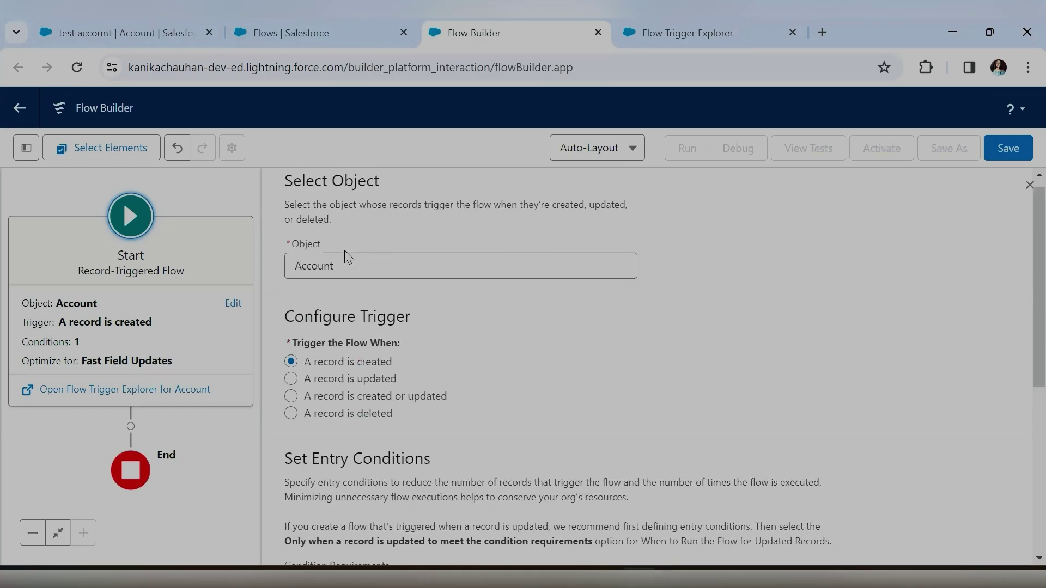
scroll(347, 256, down, 2)
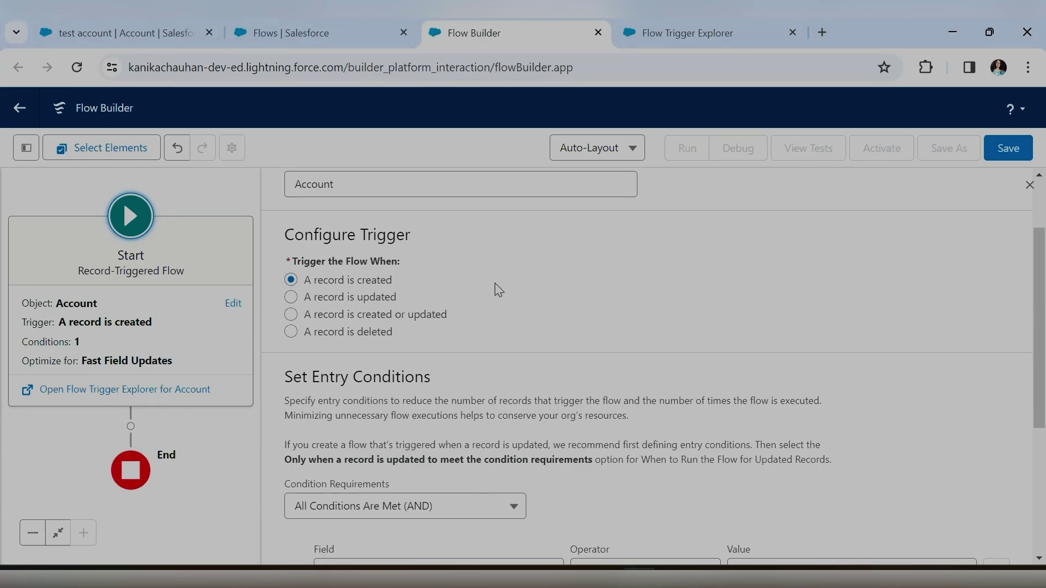
scroll(495, 287, down, 3)
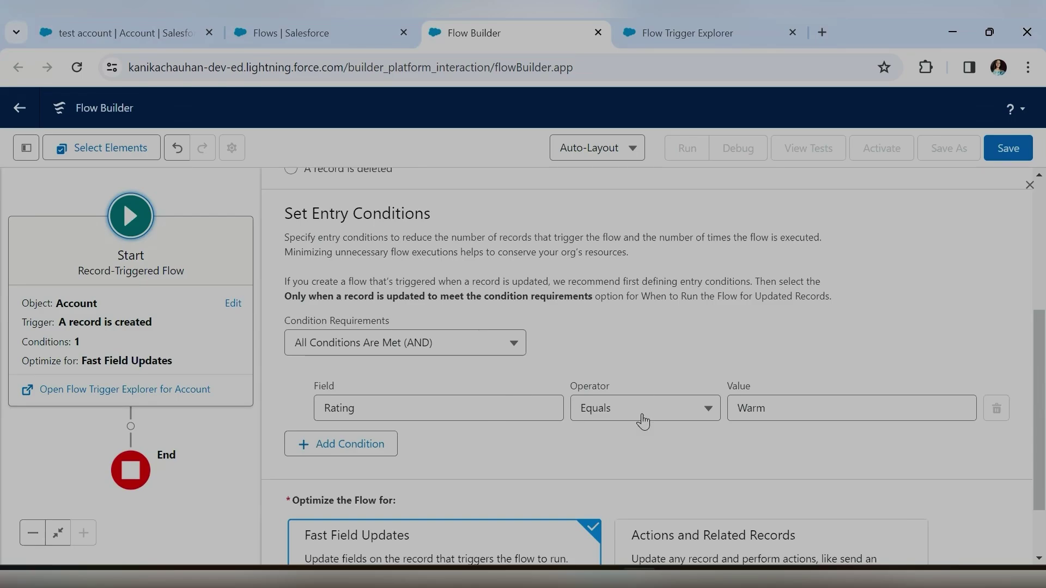
- Recheck the test account and highlight "Industry with Banking" in task 16 of the Word document Starting With Salesforce
click(109, 34)
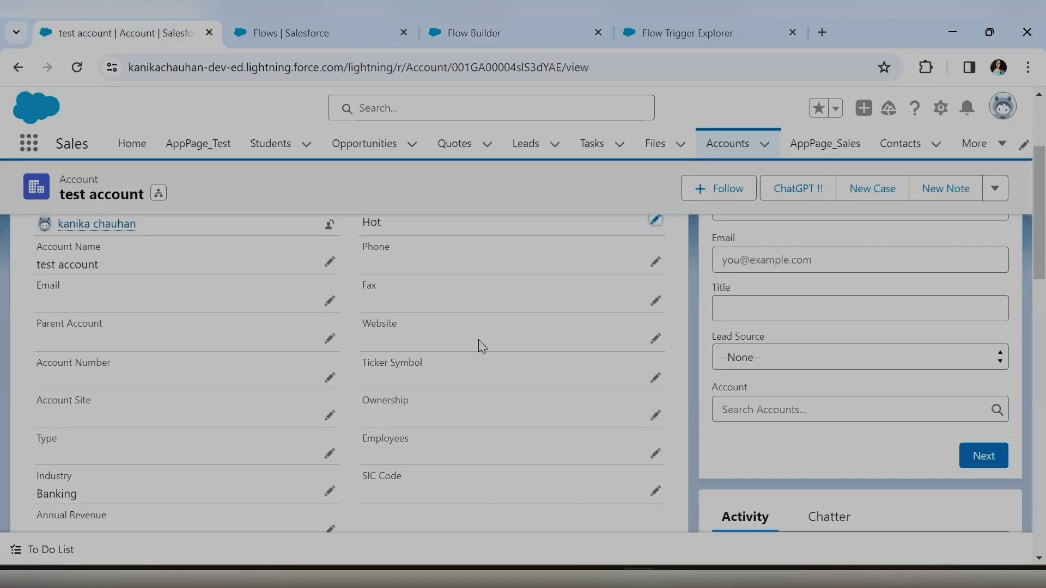
click(681, 32)
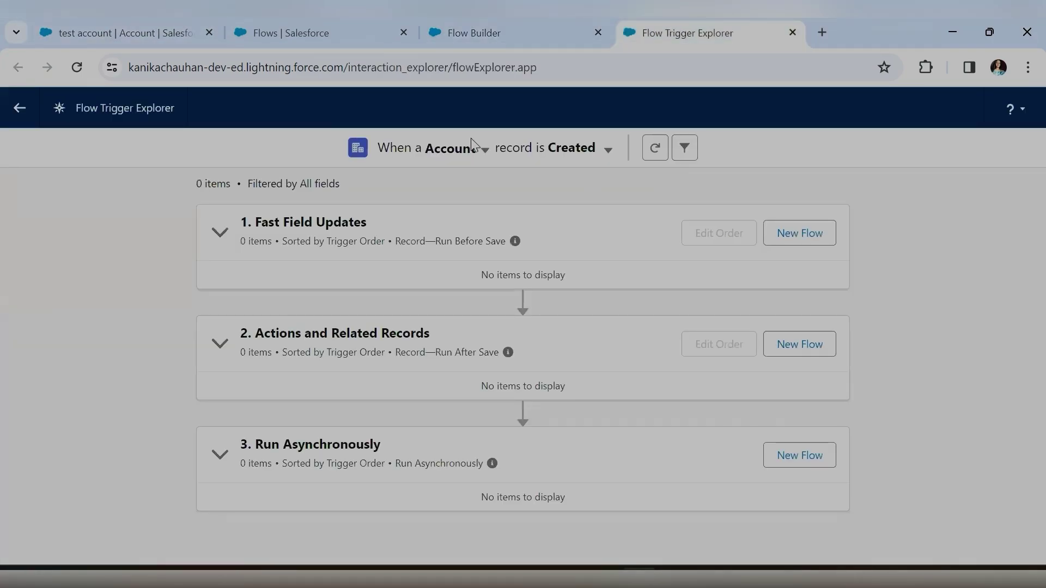
key(ctrl+shift+Tab)
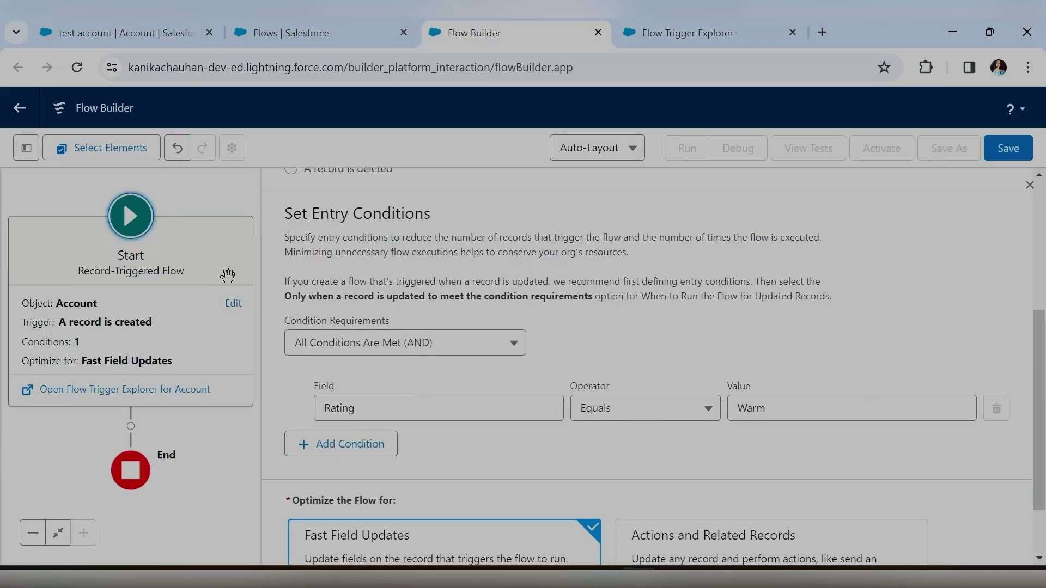
click(670, 578)
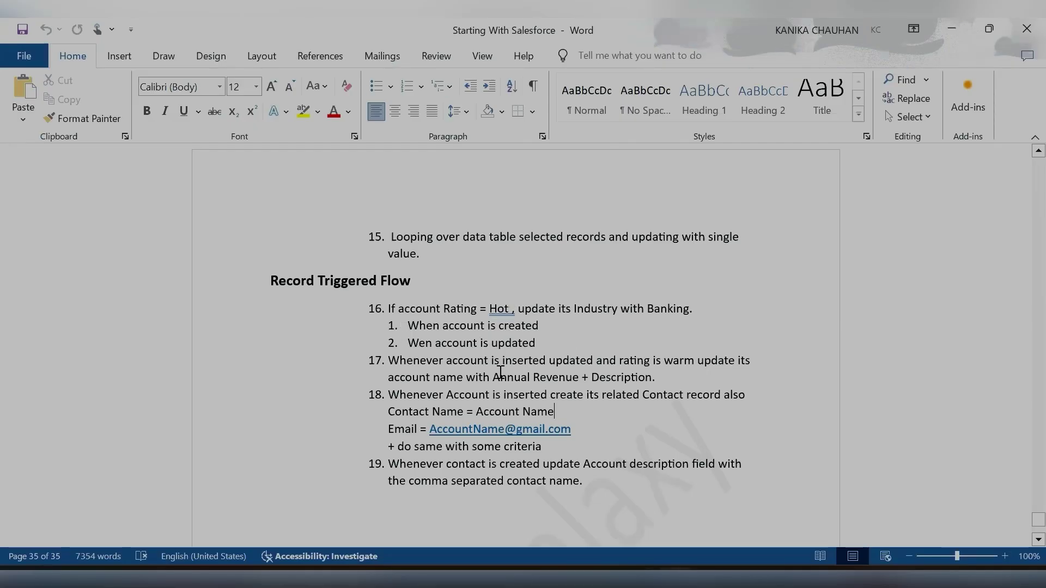
drag(576, 311, 690, 311)
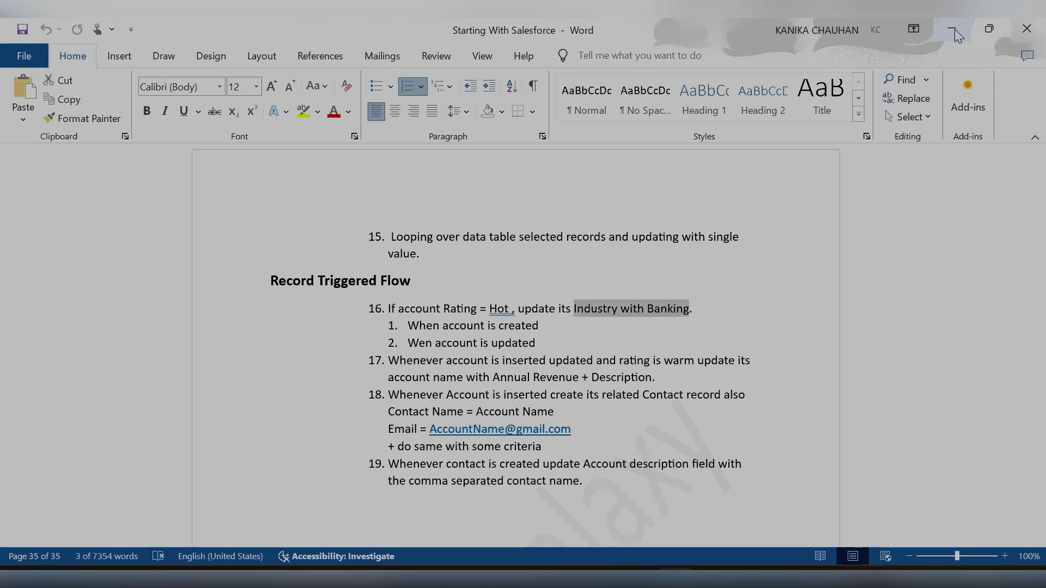
click(954, 28)
- Review the "Optimize the Flow for" options in Flow Builder and close the Start element's settings
scroll(470, 436, down, 2)
scroll(469, 436, down, 1)
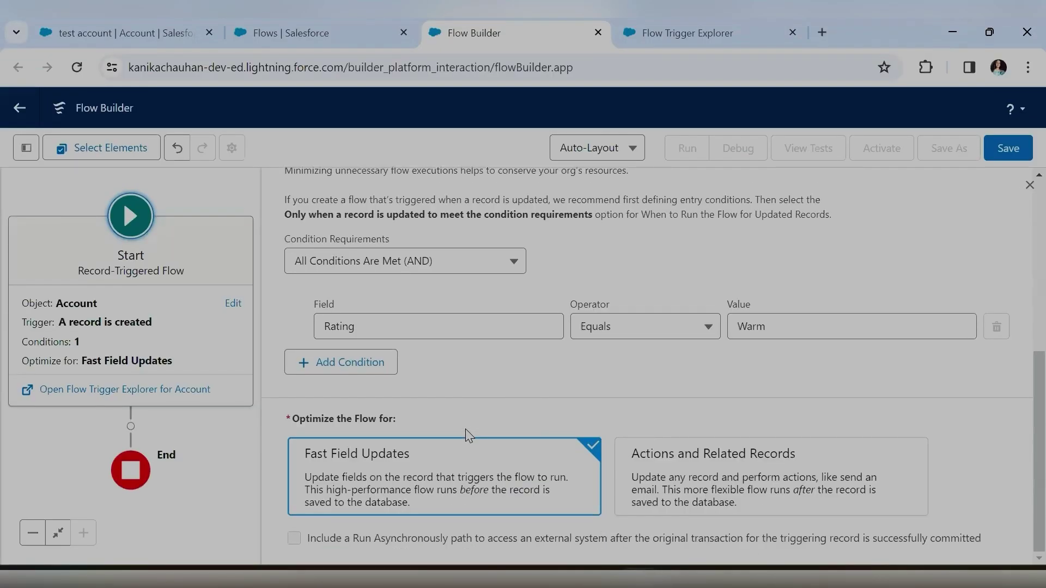
drag(300, 421, 395, 421)
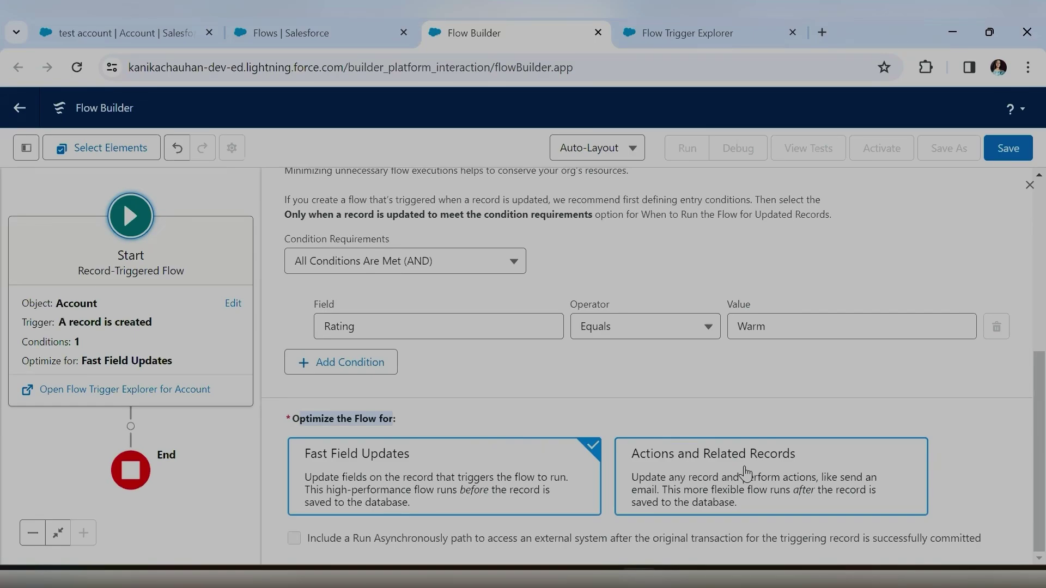
click(400, 433)
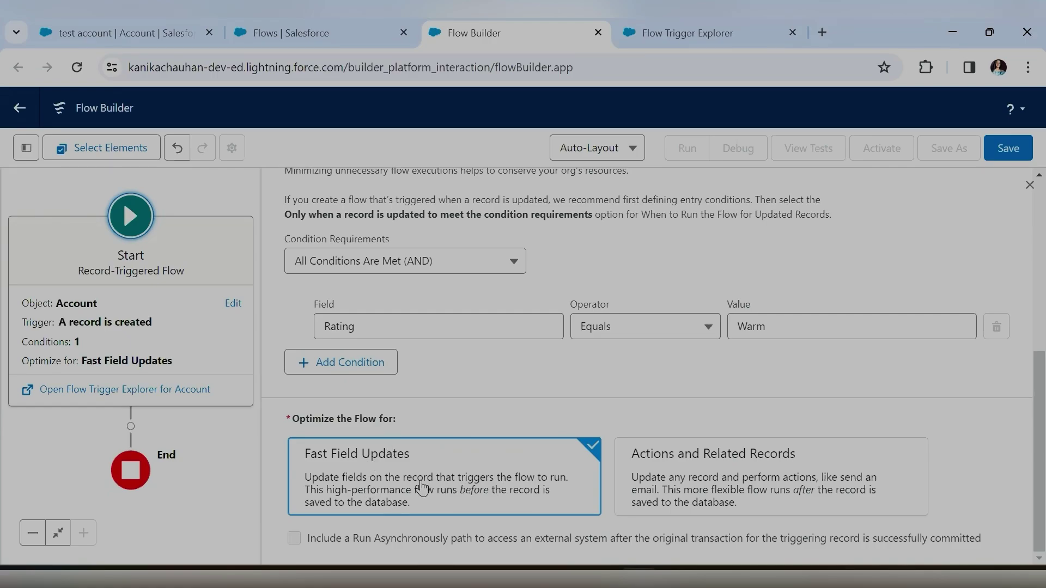
click(1028, 188)
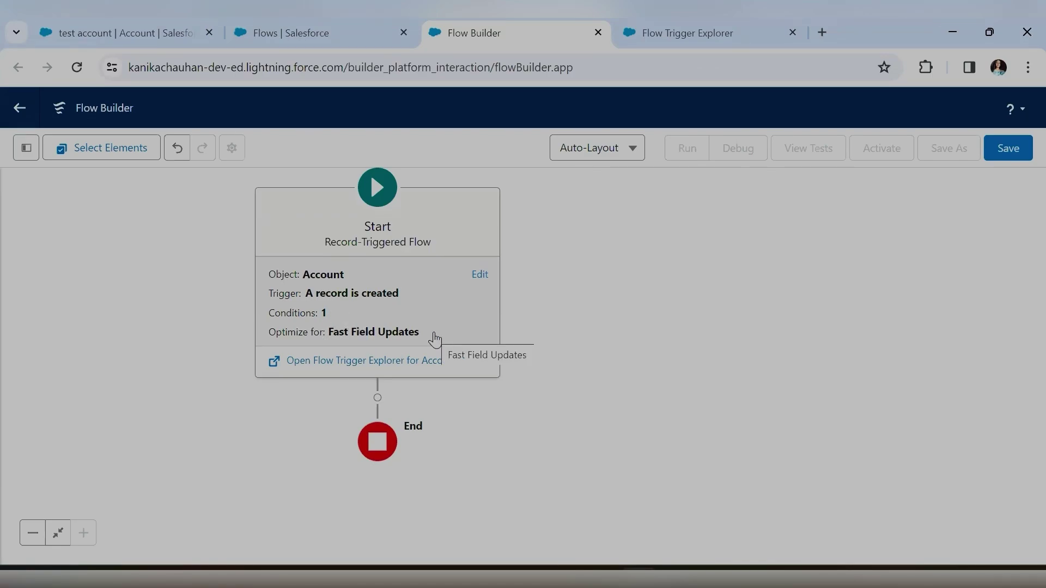
- View the elements that can be added after Start, recheck the test account's Rating and Industry fields, and close the element list
click(377, 398)
click(93, 18)
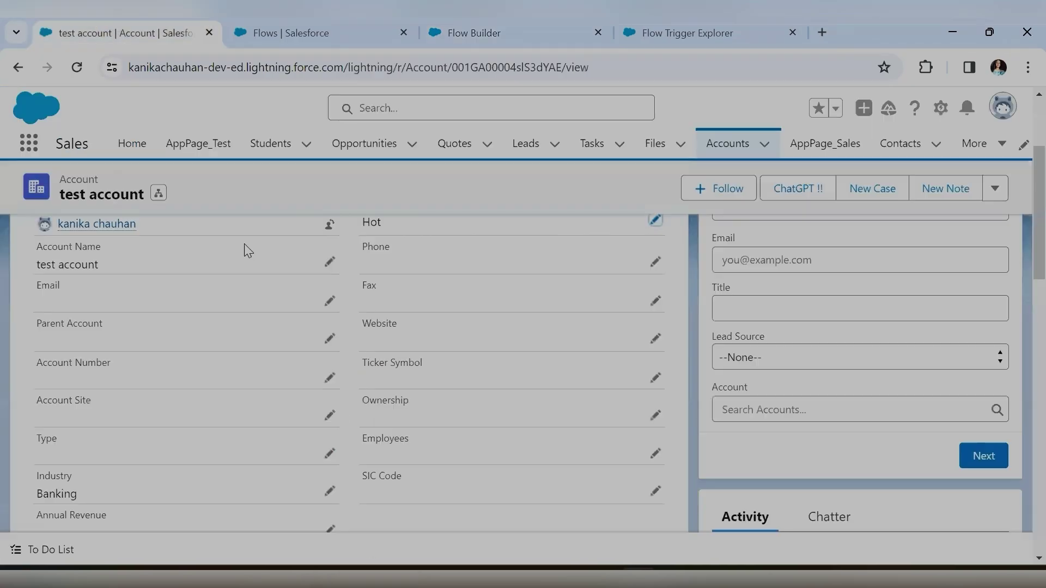
scroll(419, 286, up, 2)
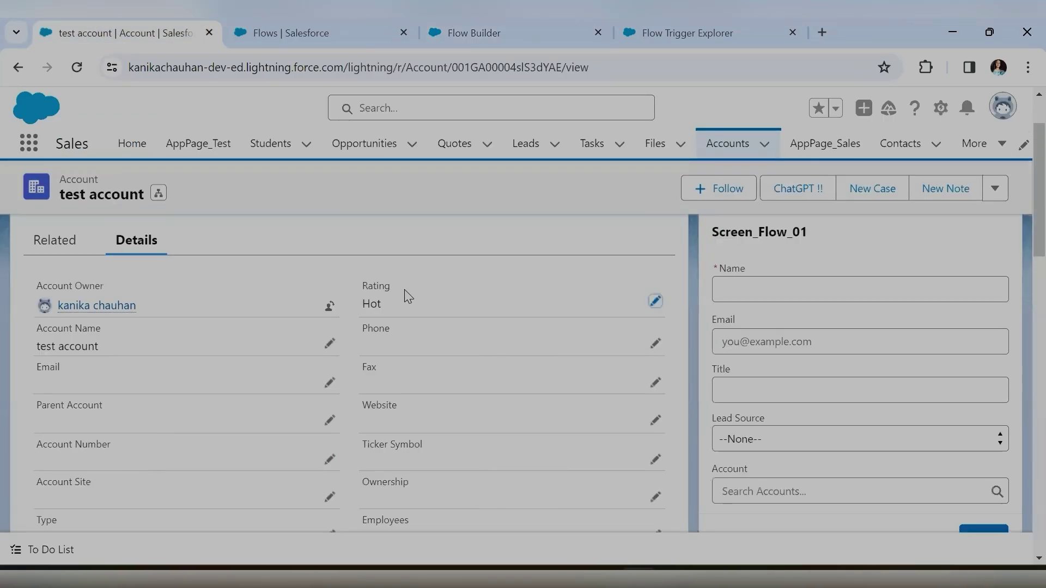
scroll(260, 368, down, 3)
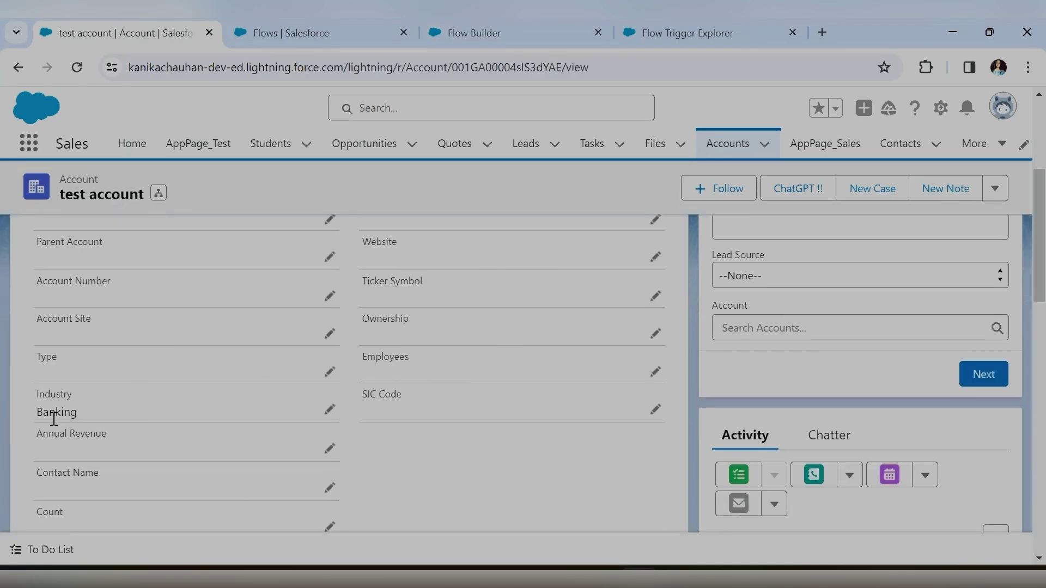
click(676, 24)
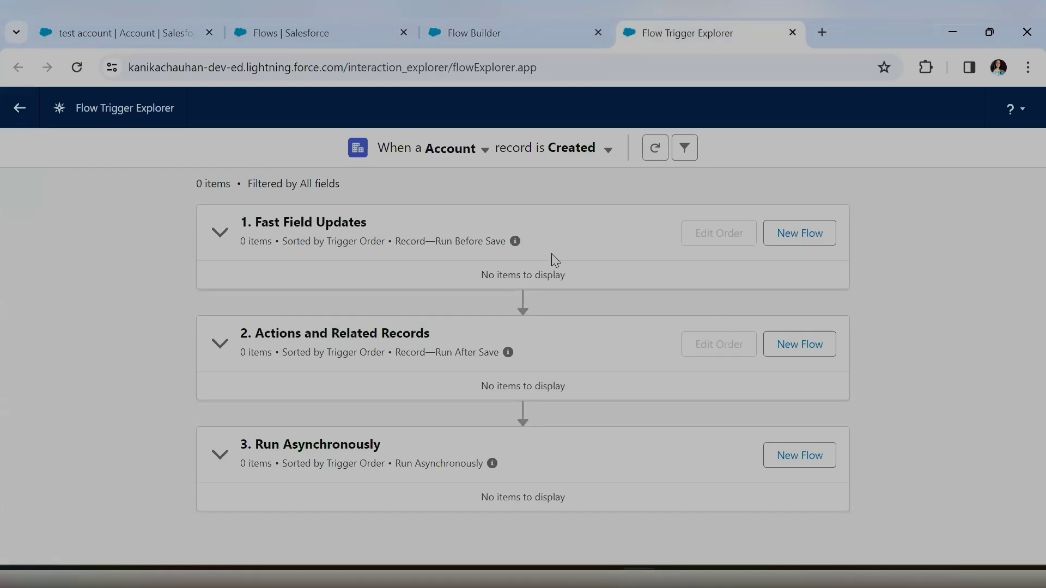
key(ctrl+shift+Tab)
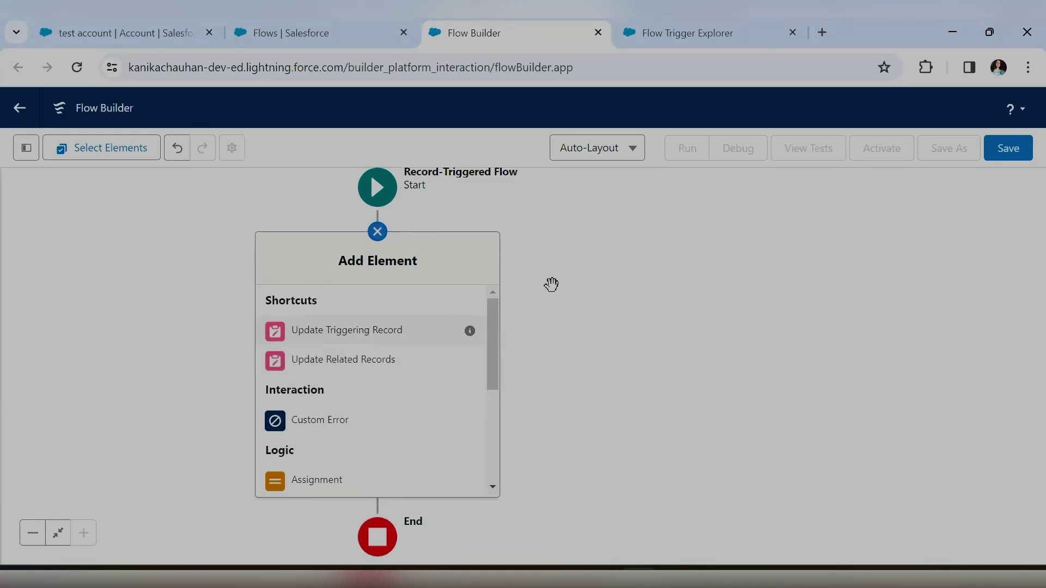
drag(551, 285, 591, 367)
click(419, 311)
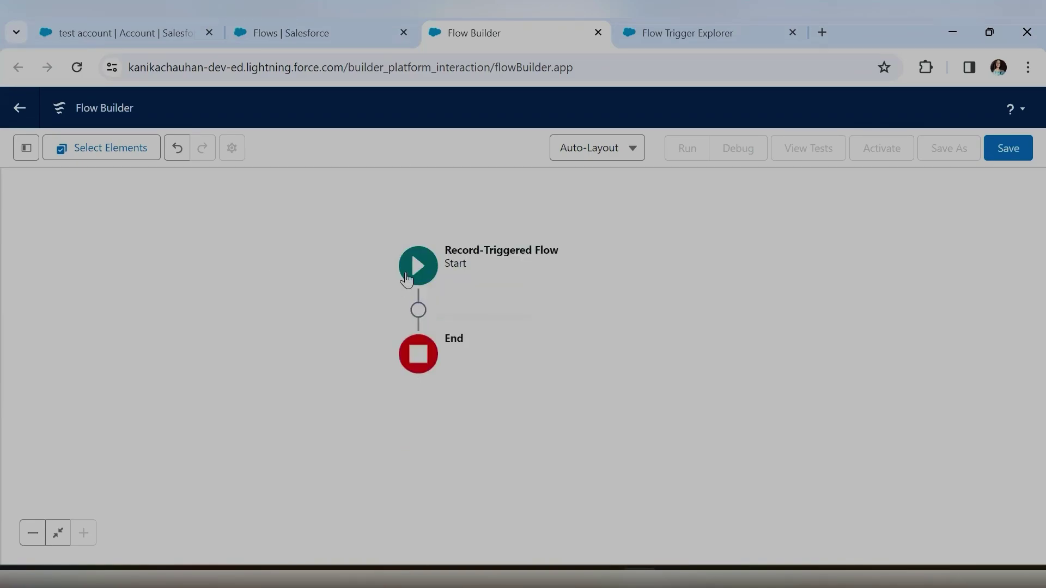
- Add an Update Triggering Record element after Start and label it UpdateAccount
click(417, 272)
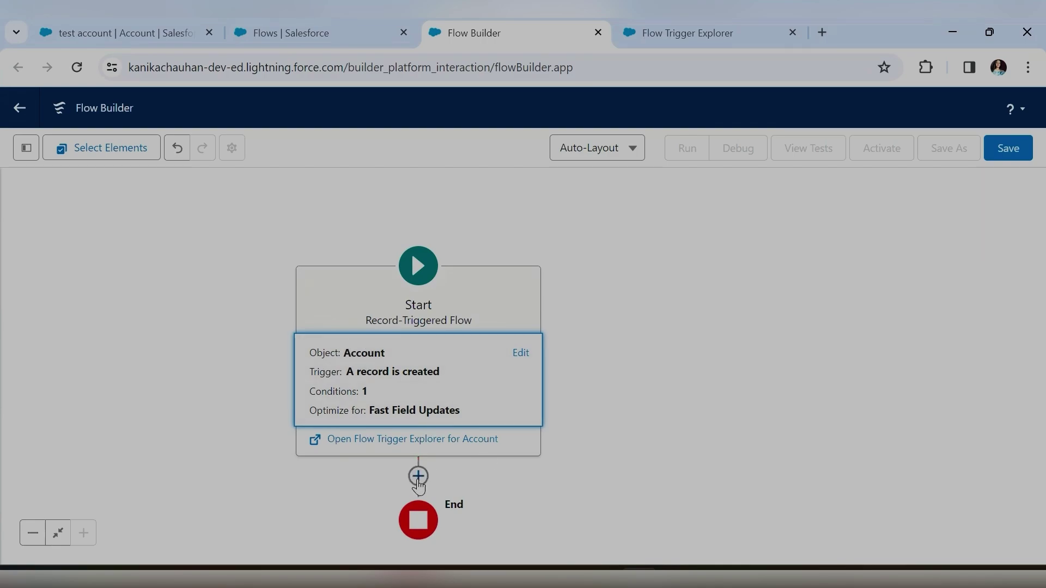
click(419, 478)
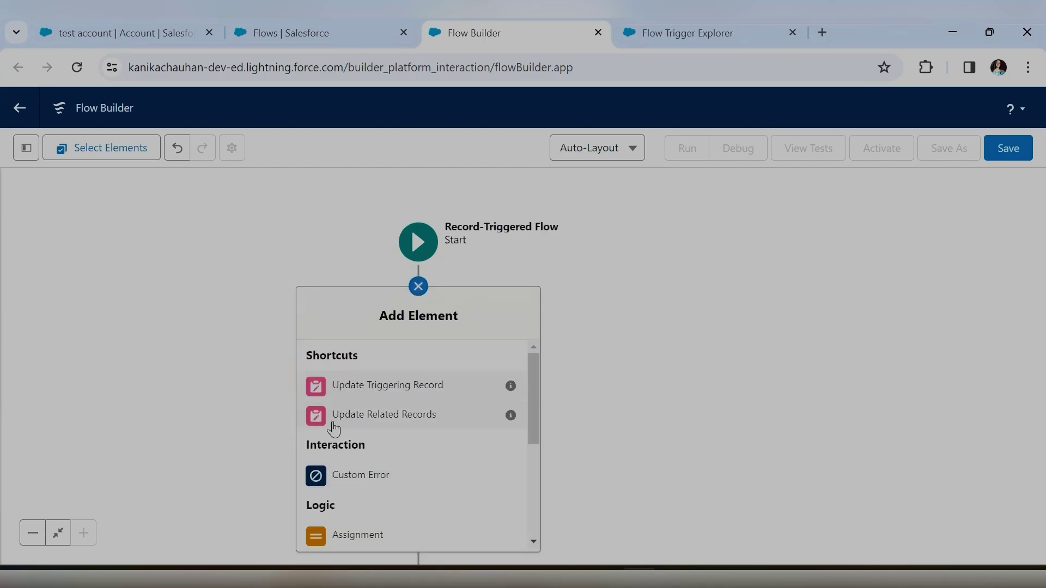
click(416, 385)
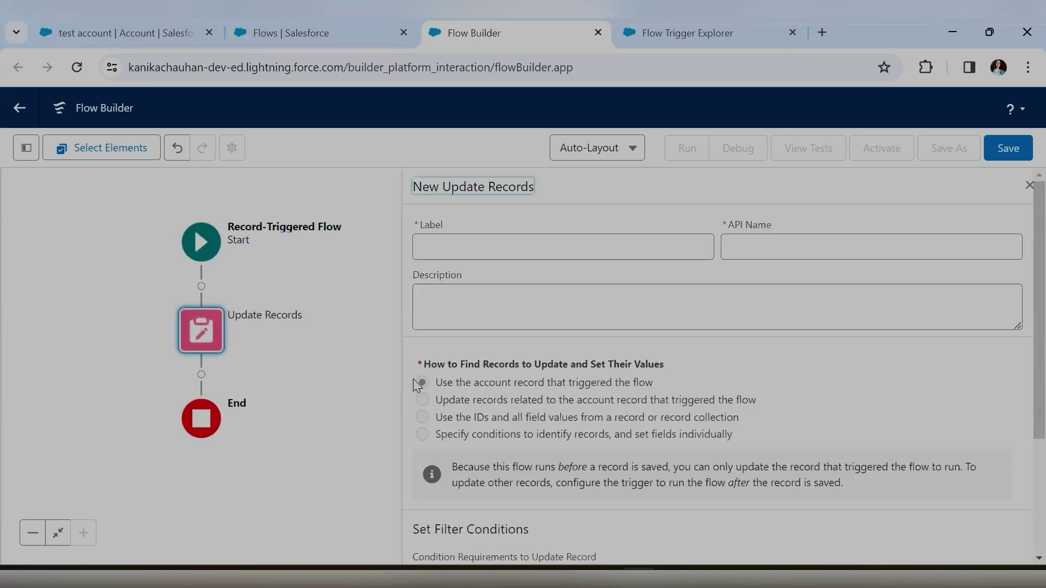
click(516, 249)
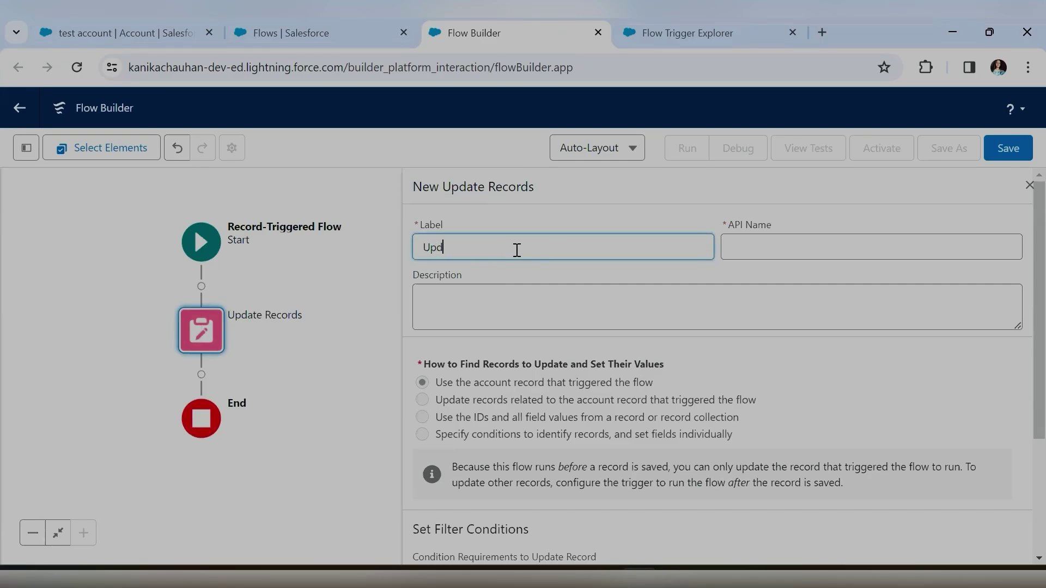
text(eAccount)
click(603, 312)
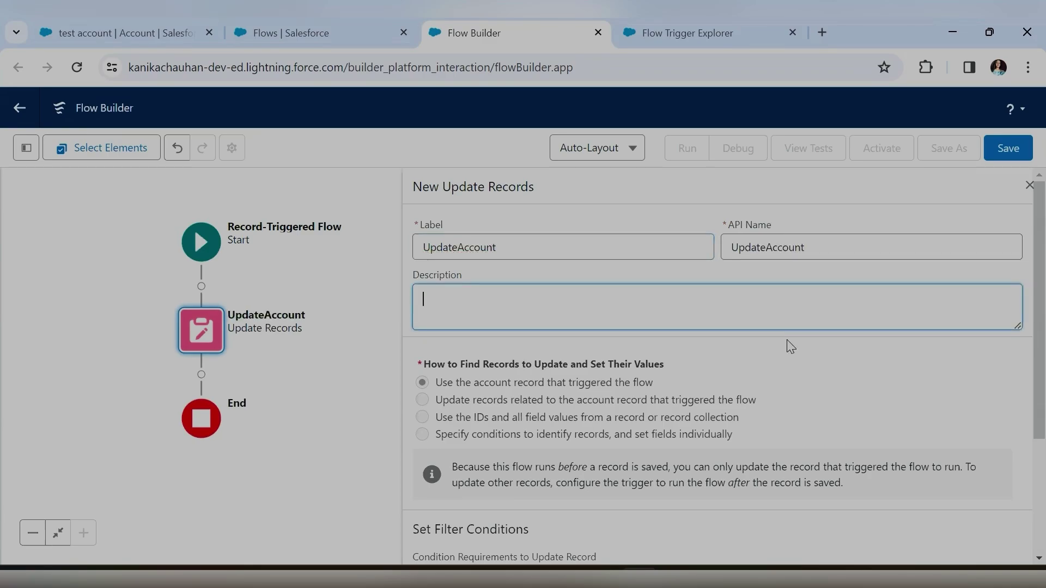
- Look over the new element's settings and check the Industry field on the test account, returning to Flow Builder
scroll(789, 381, down, 2)
scroll(571, 420, up, 2)
click(124, 21)
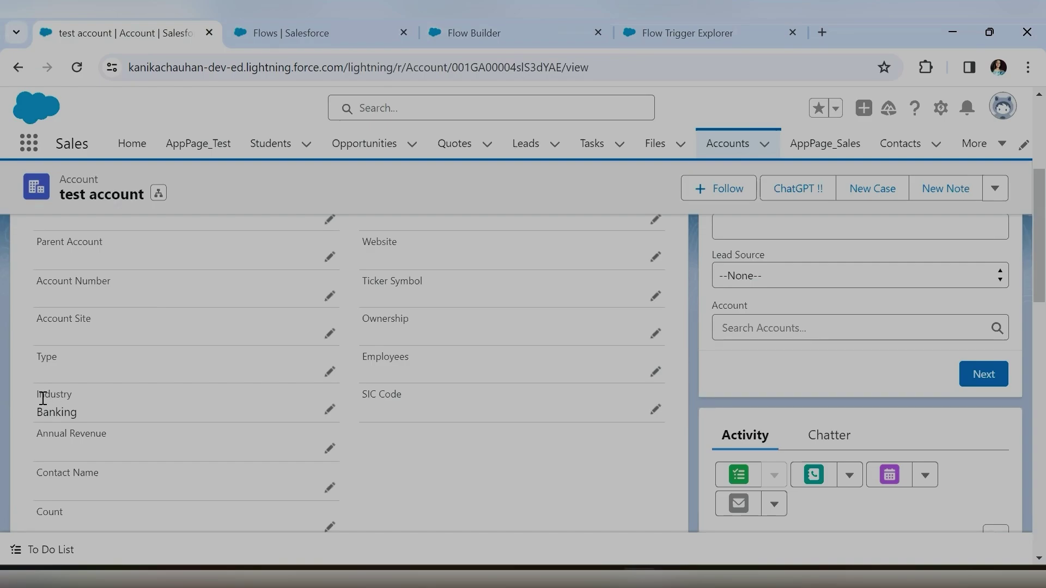
click(709, 33)
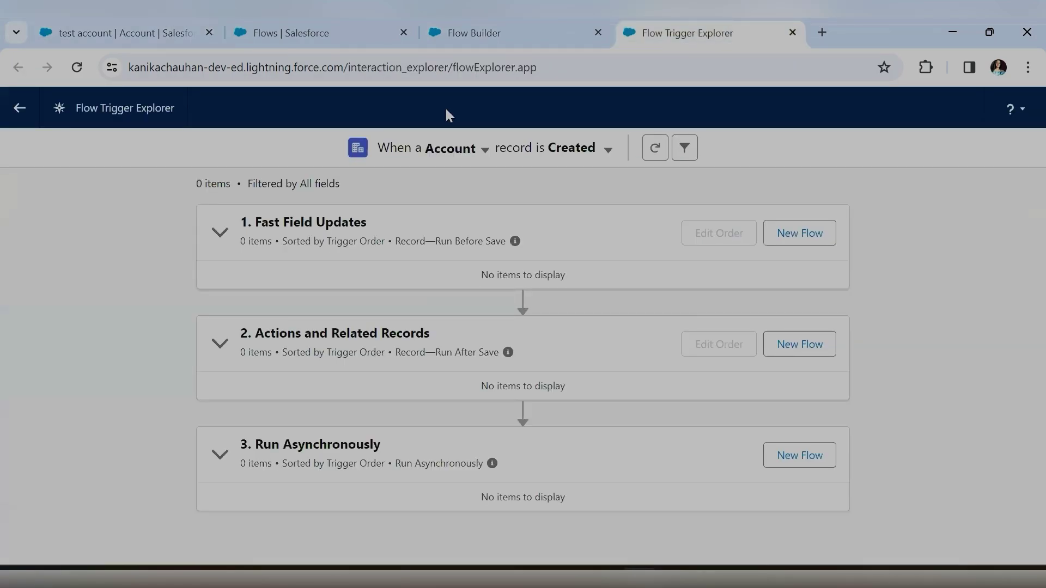
key(ctrl+shift+Tab)
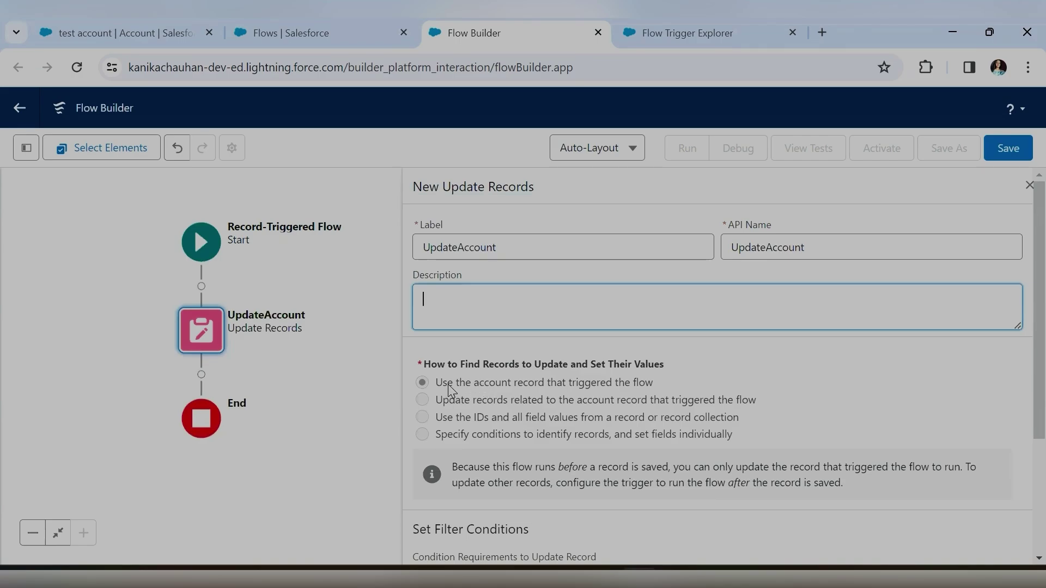
- Set the UpdateAccount element's condition requirements to All Conditions Are Met (AND)
scroll(450, 391, down, 3)
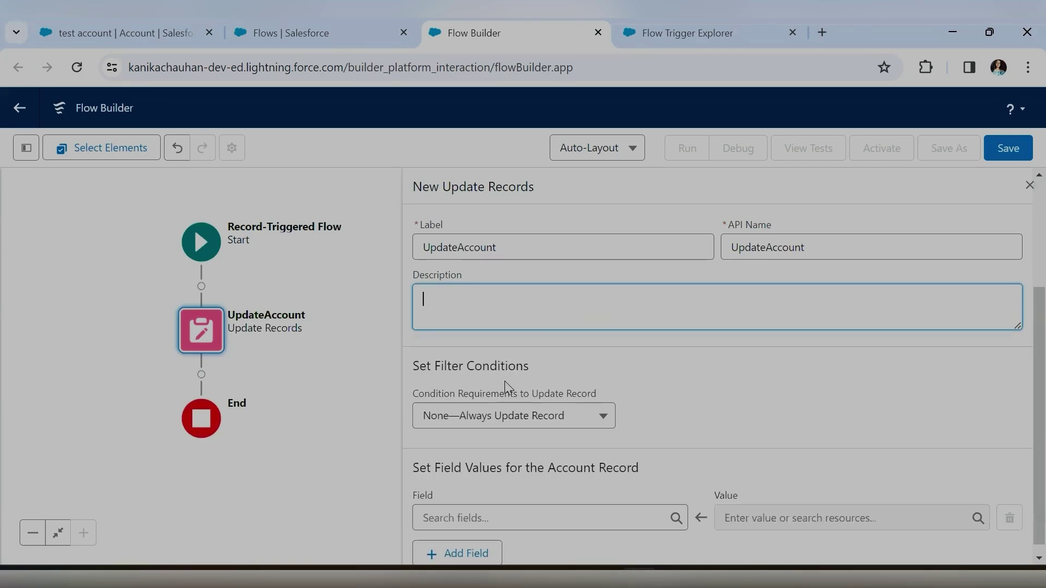
drag(417, 367, 537, 380)
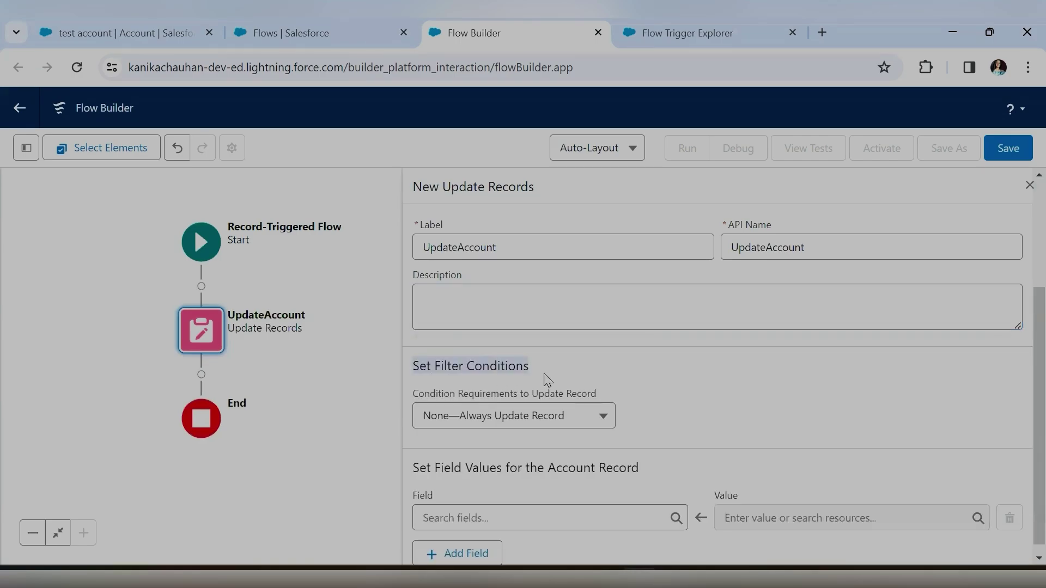
click(207, 255)
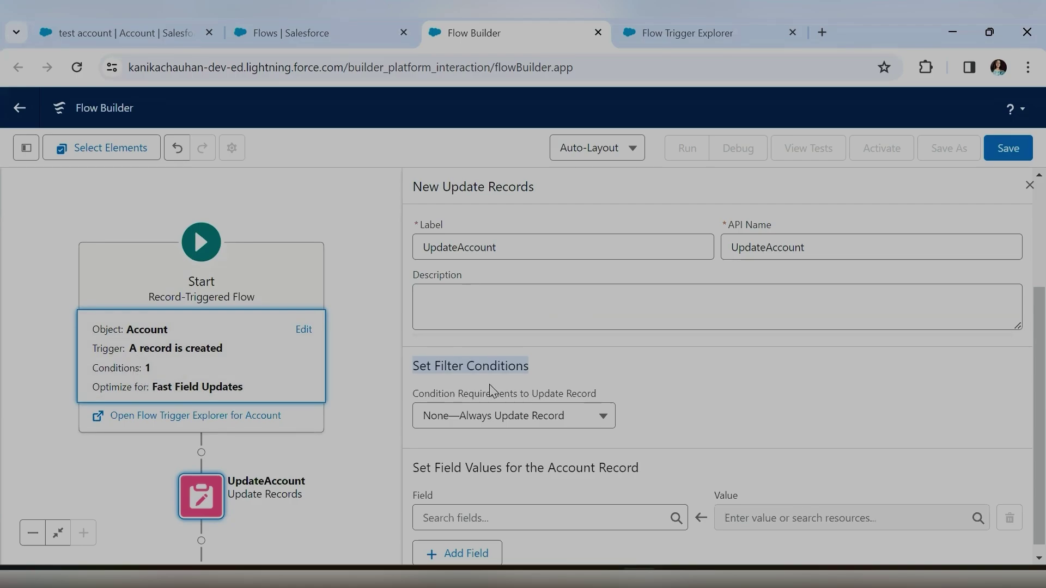
click(547, 427)
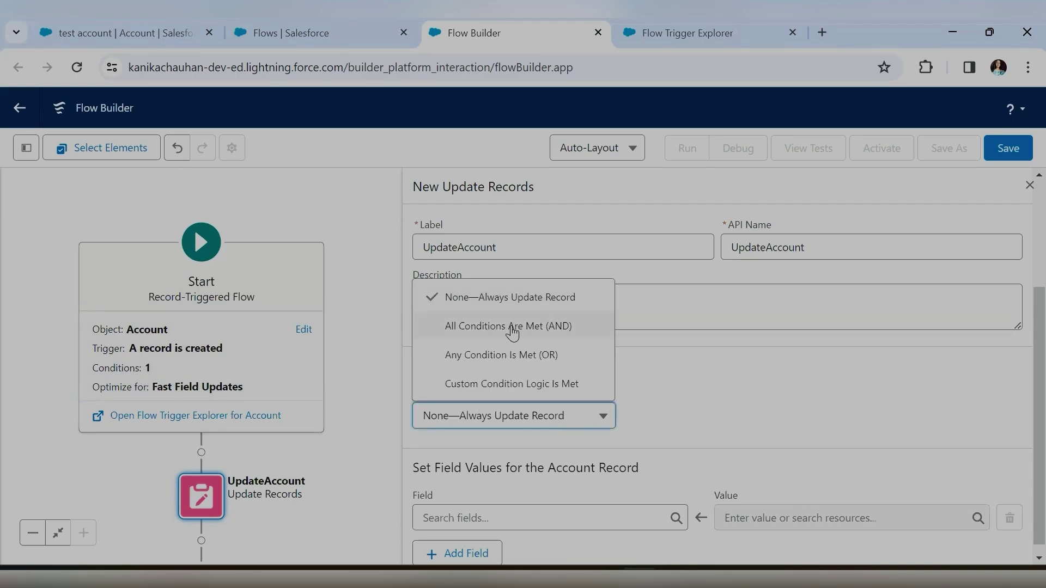
key(Return)
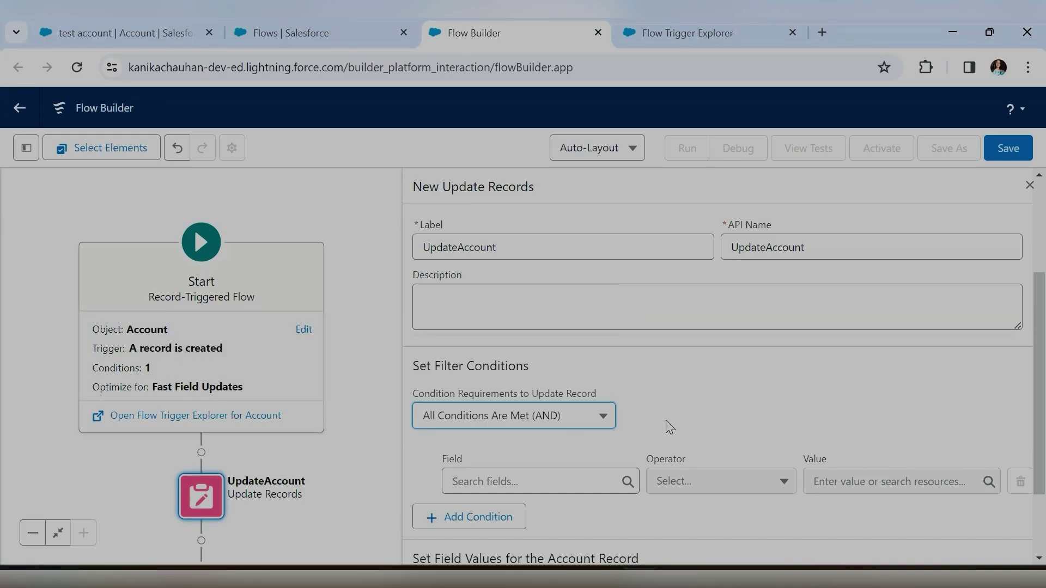
- Review the Set Field Values for the Account Record section and recheck the test account's Industry field
scroll(687, 436, down, 1)
scroll(692, 440, down, 2)
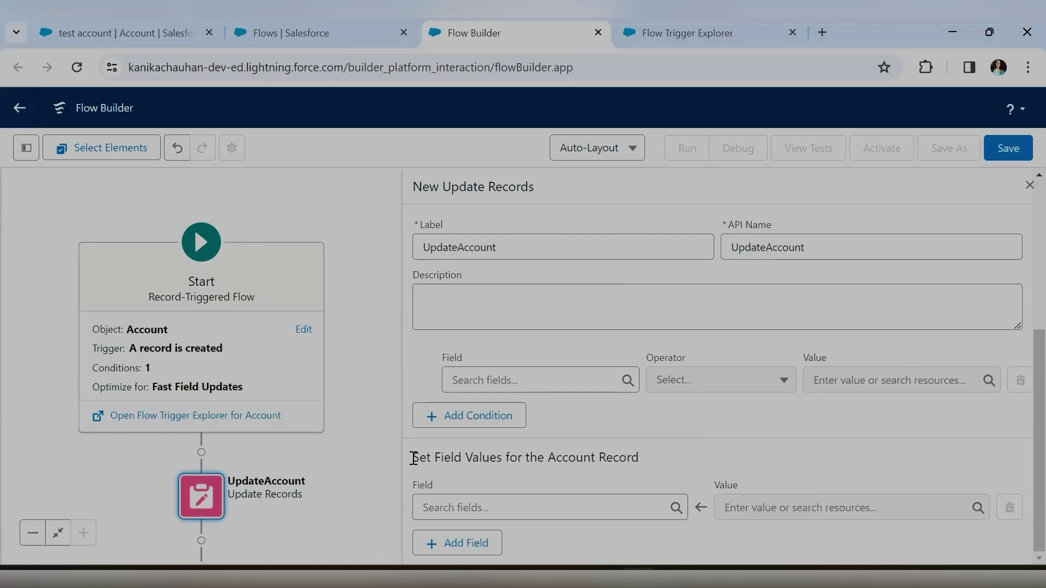
drag(466, 458, 643, 461)
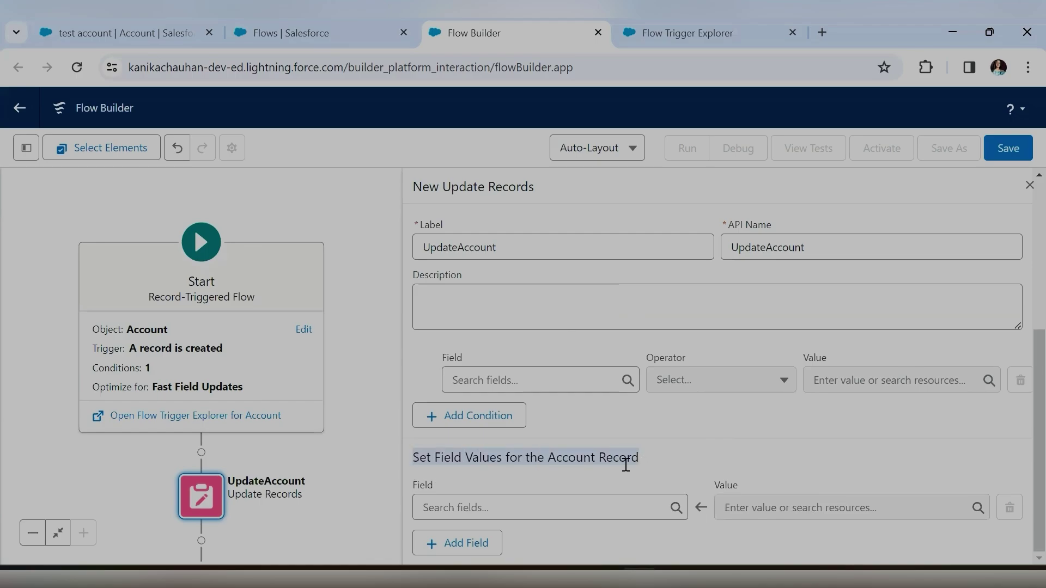
click(148, 25)
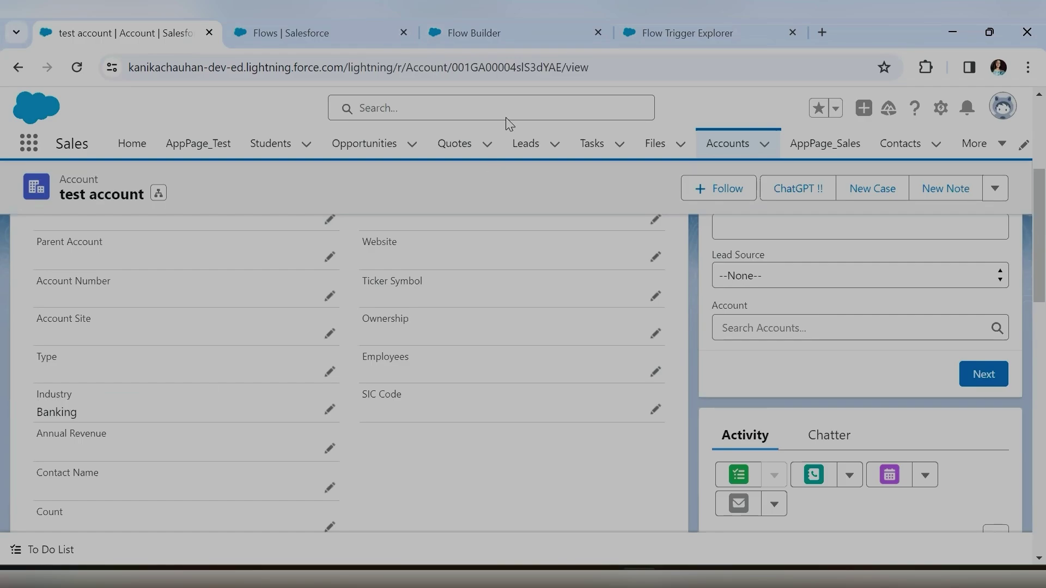
key(ctrl+shift+Tab)
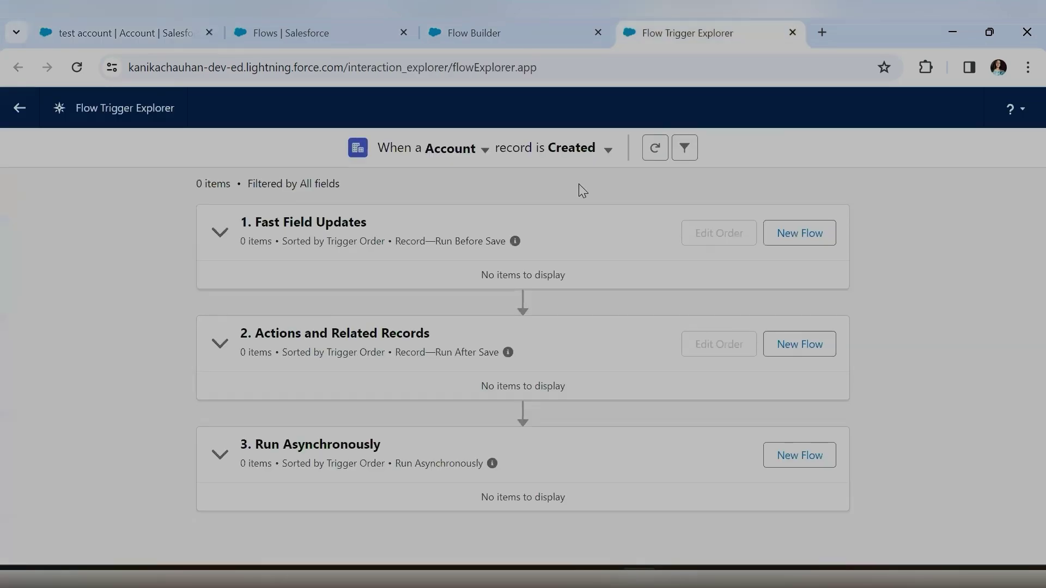
key(ctrl+shift+Tab)
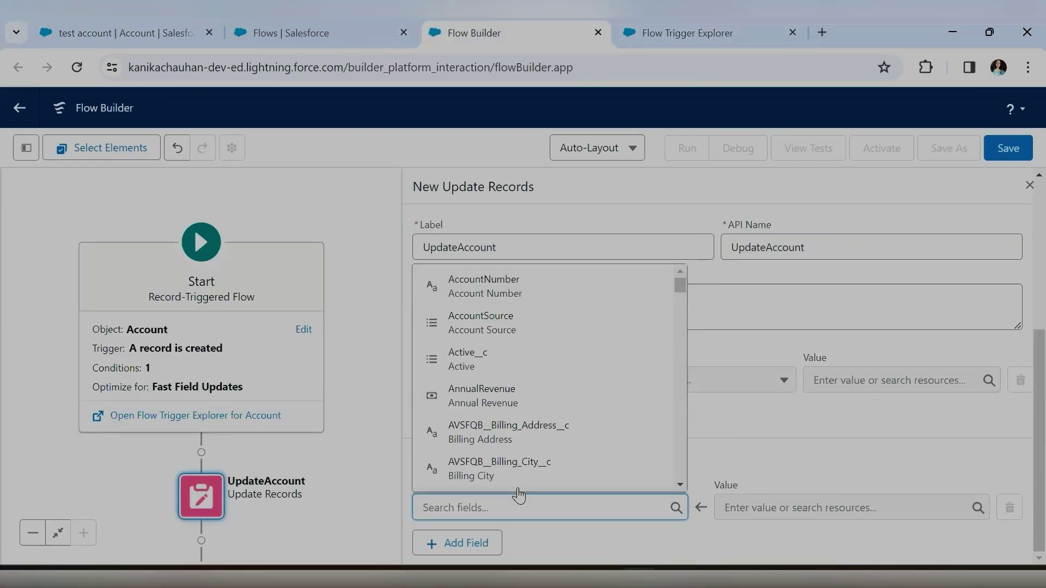
- Set the account record's Industry field to Banking in the UpdateAccount element and close its settings
text(indus)
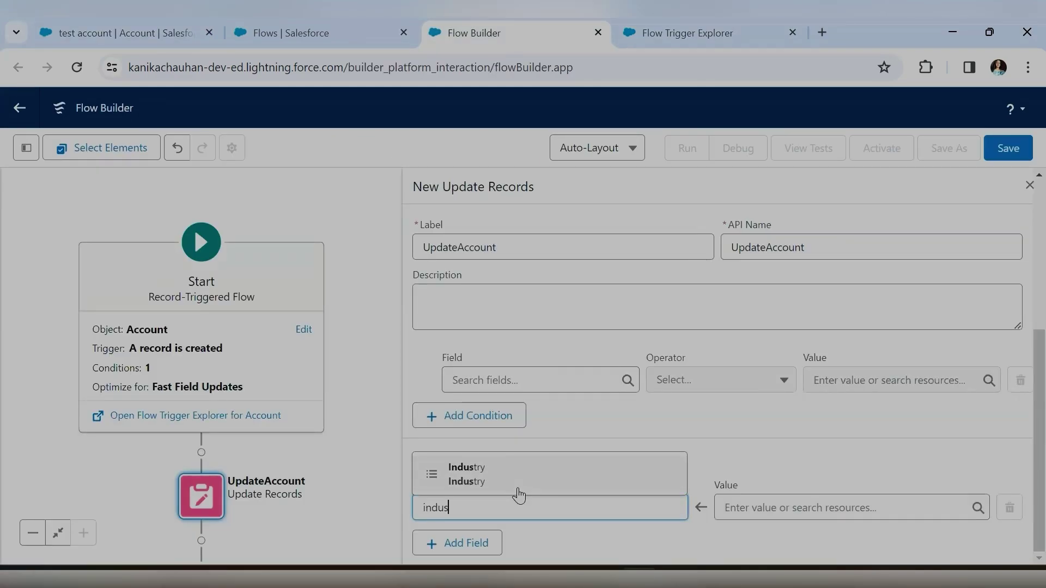
click(514, 479)
click(772, 504)
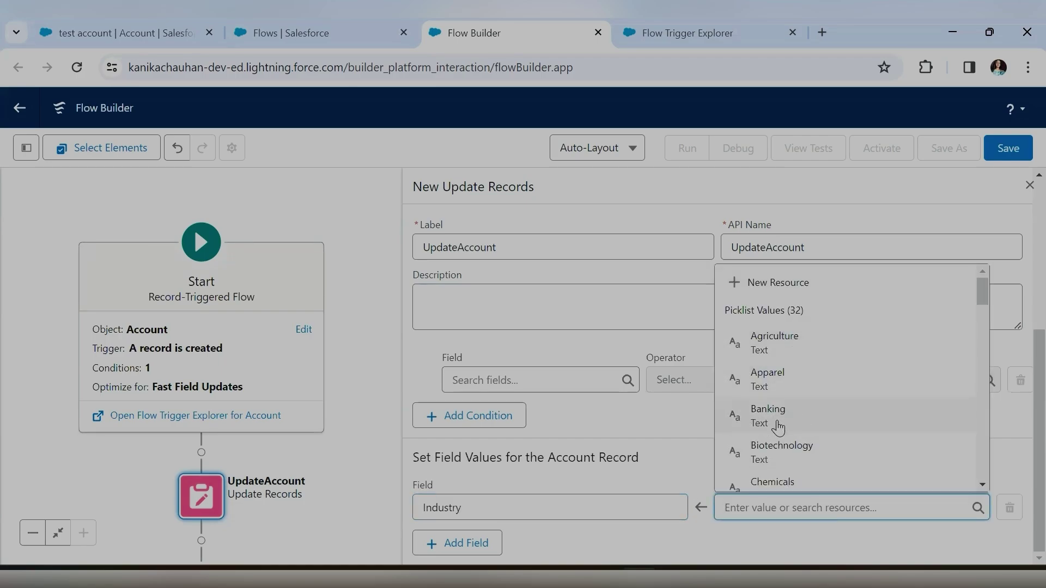
scroll(797, 391, down, 6)
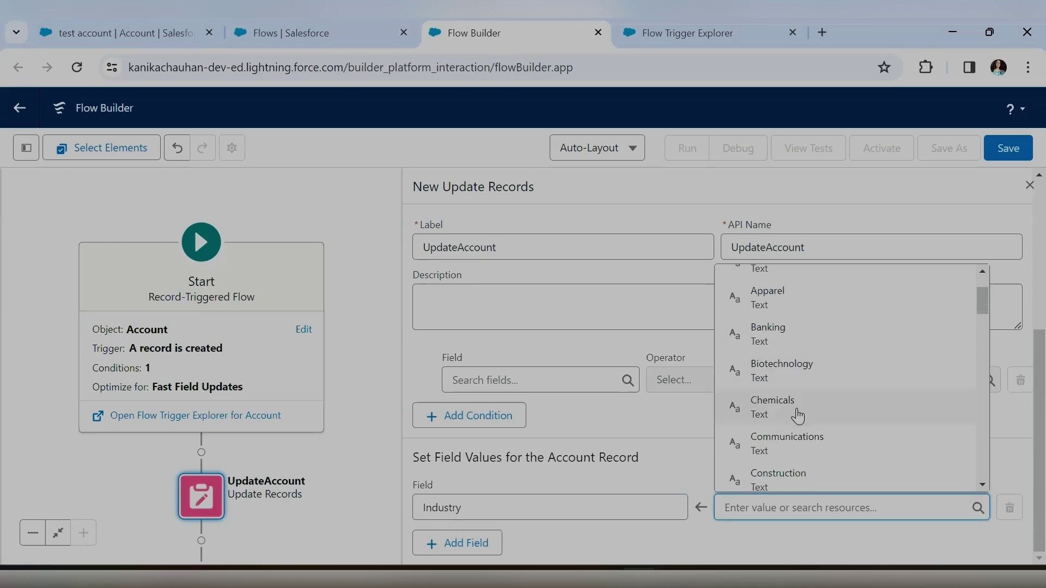
scroll(796, 453, down, 2)
scroll(796, 457, up, 6)
scroll(808, 354, up, 2)
click(796, 341)
click(774, 477)
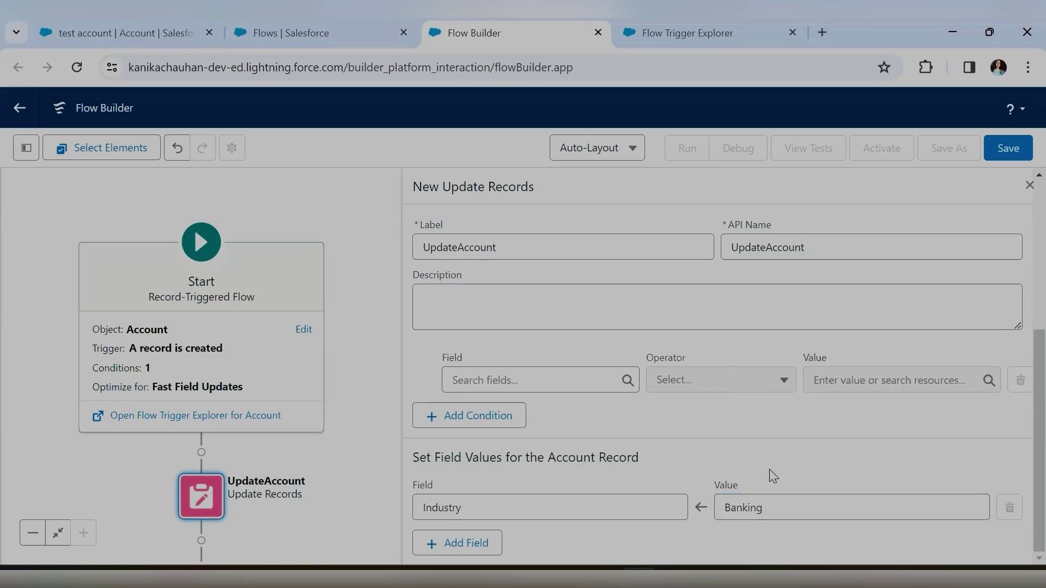
click(1028, 186)
drag(487, 259, 673, 260)
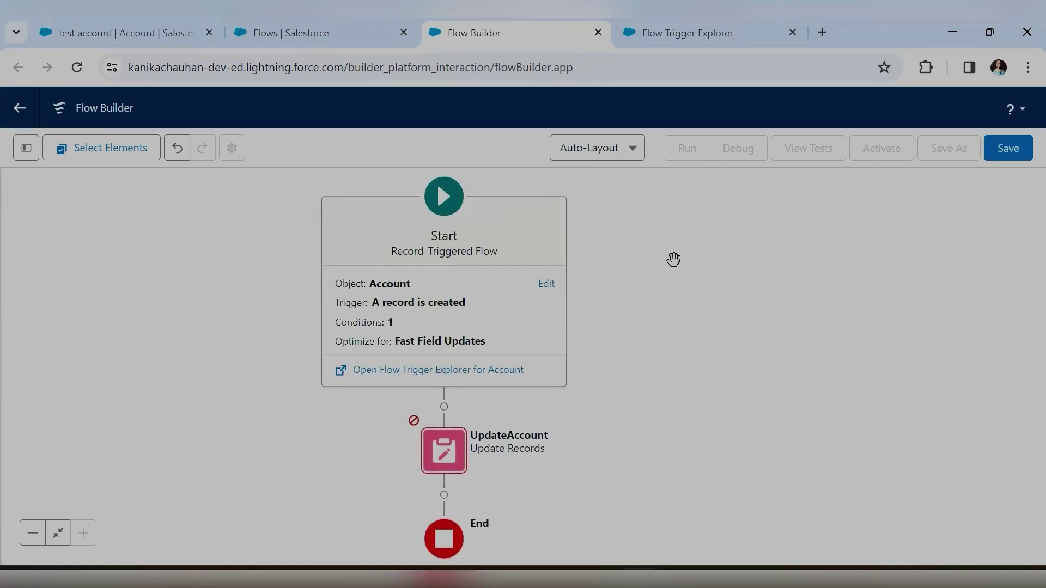
- Review the Rating and Industry fields on the test account and return to the flow
click(60, 32)
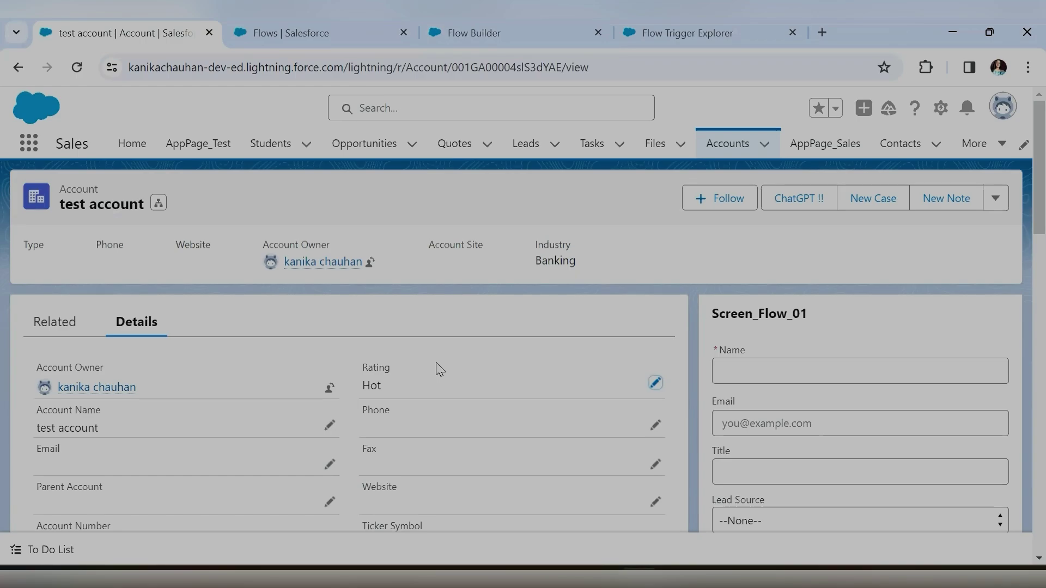
scroll(440, 370, down, 2)
drag(358, 293, 375, 308)
scroll(400, 310, down, 3)
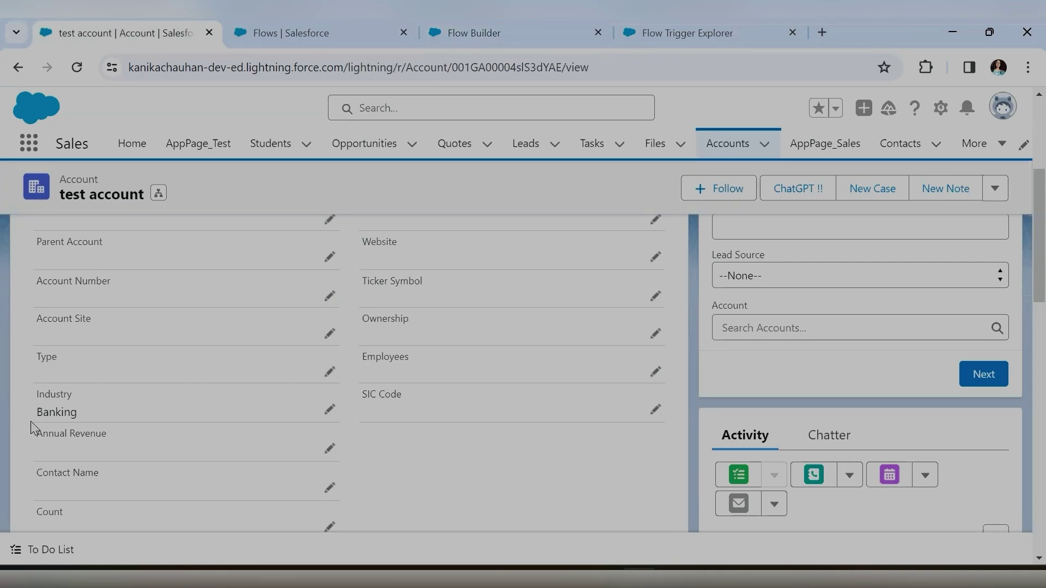
scroll(383, 409, up, 3)
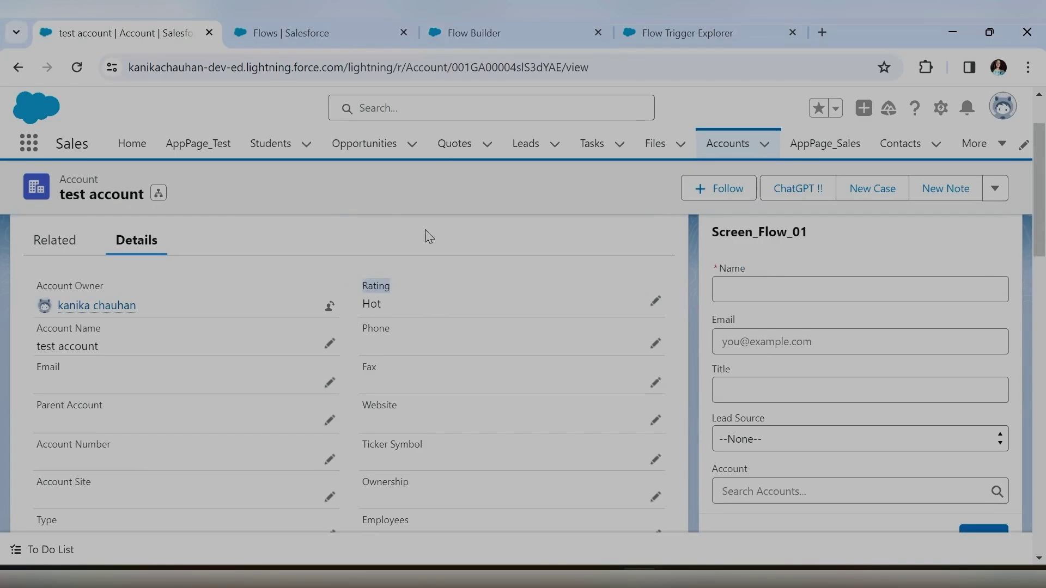
click(292, 22)
click(545, 25)
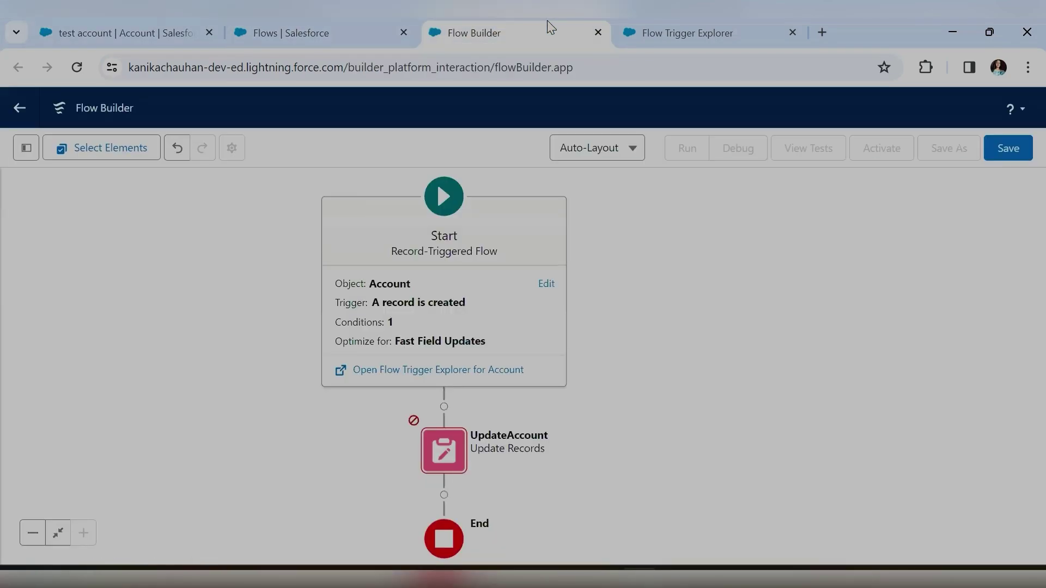
- Review the Start element's object, trigger, entry conditions and optimization option, and close its settings
click(547, 283)
drag(360, 277, 276, 285)
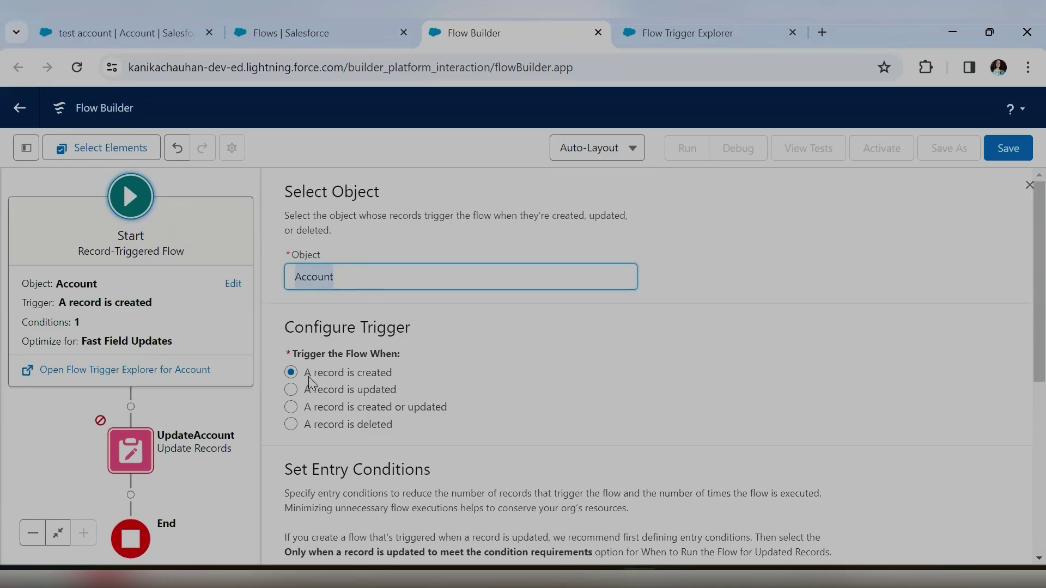
click(808, 310)
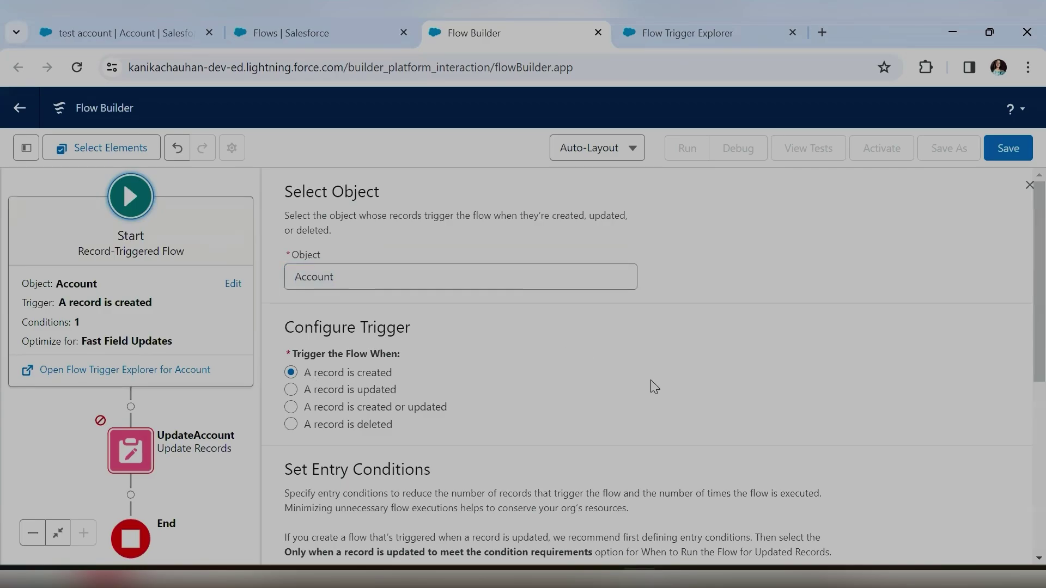
scroll(652, 385, down, 5)
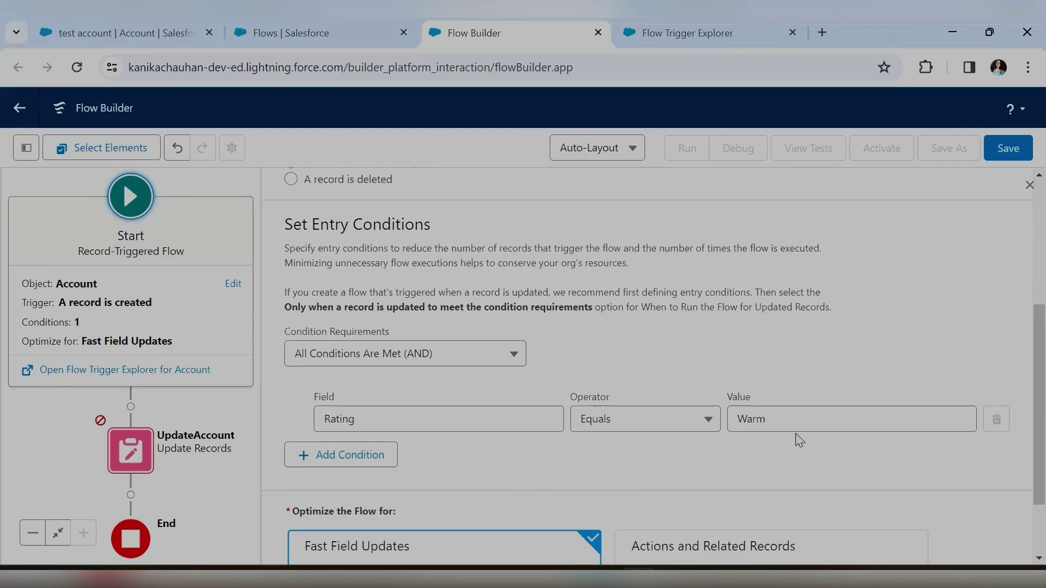
scroll(798, 423, down, 2)
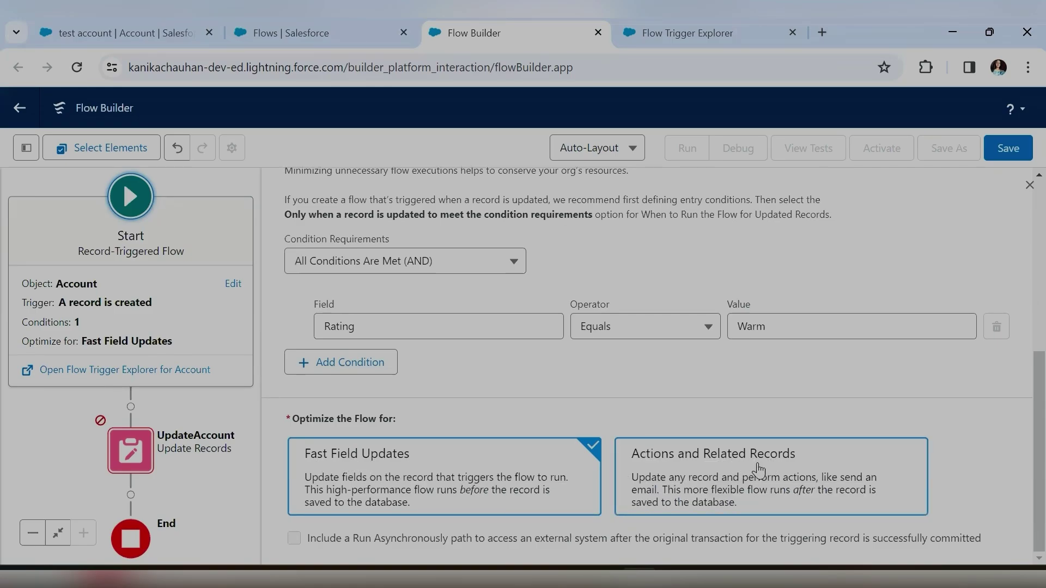
click(1027, 187)
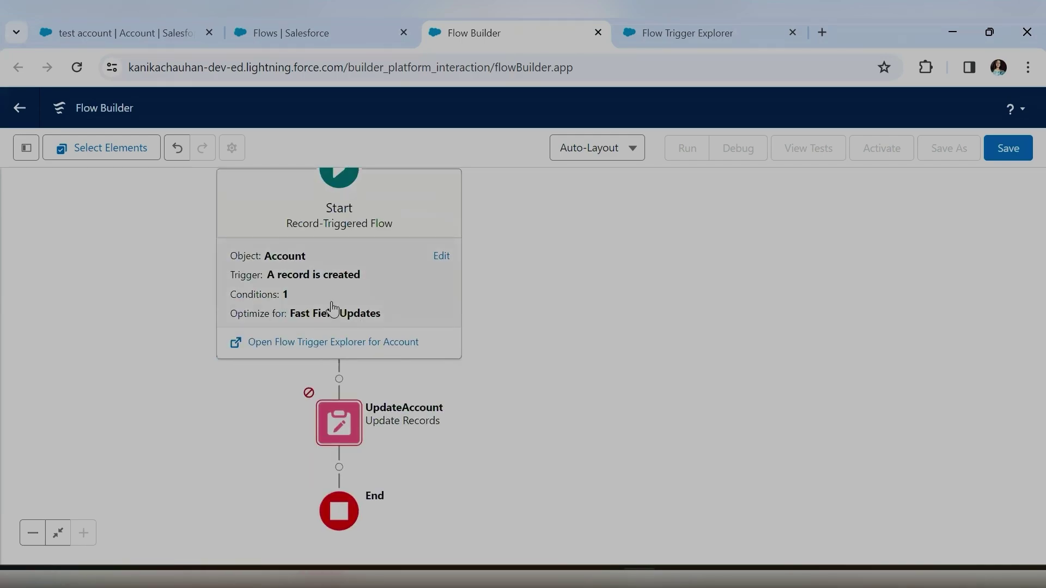
- Set the condition requirements of the UpdateAccount element to None—Always Update Record and review its field values
click(357, 434)
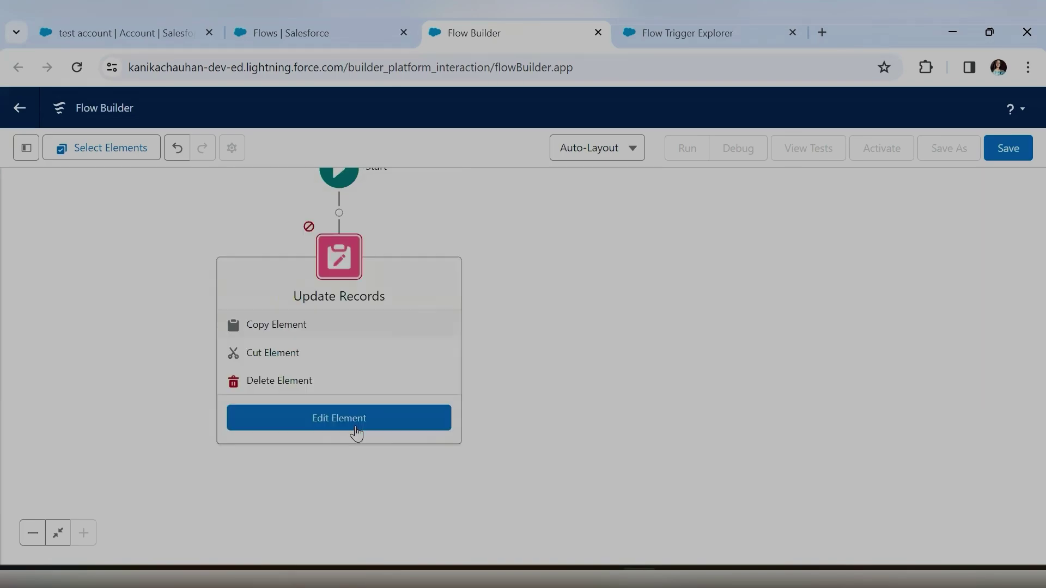
click(346, 428)
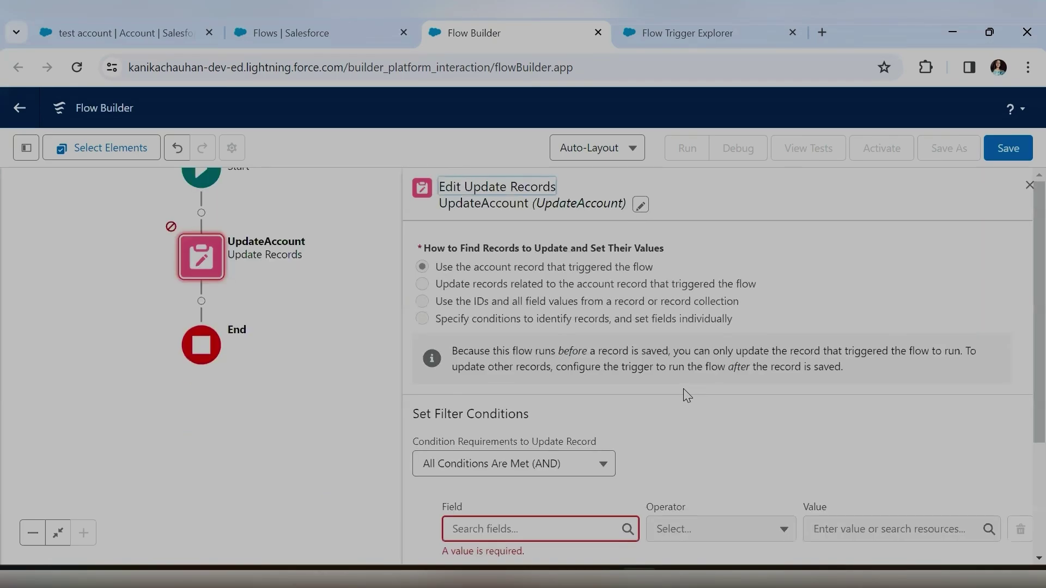
scroll(692, 396, down, 3)
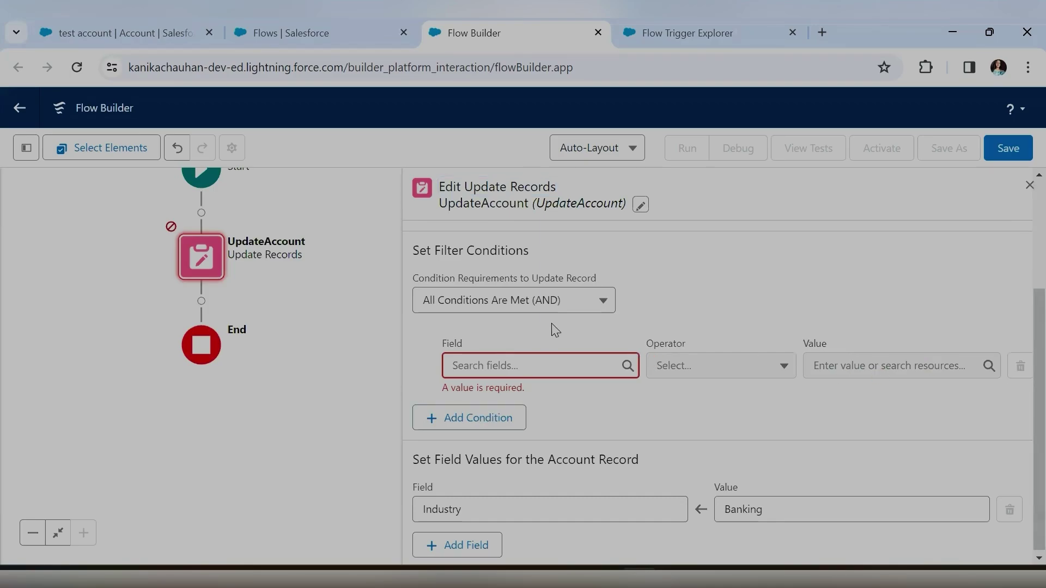
click(512, 306)
click(443, 334)
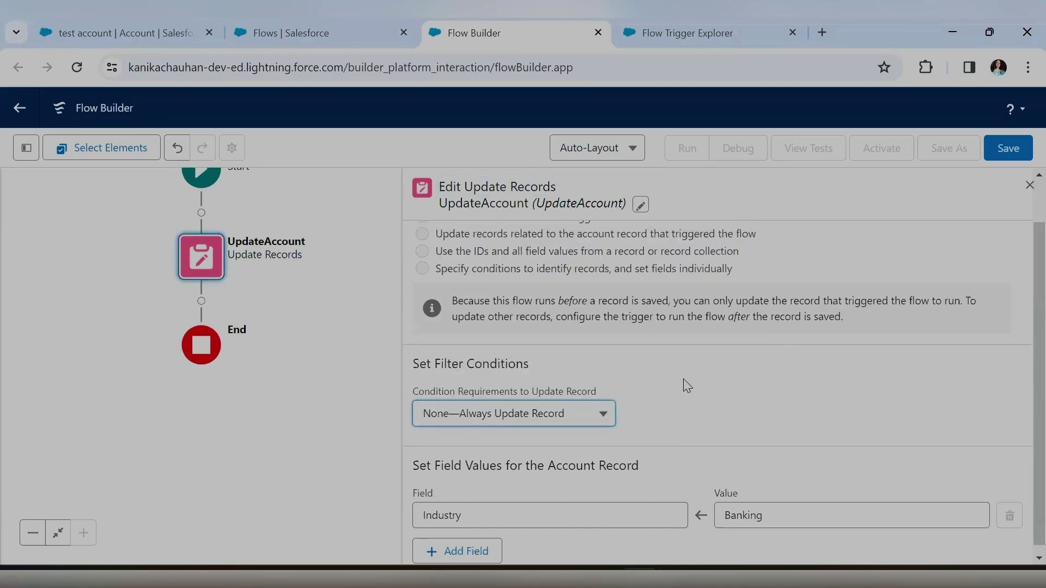
scroll(600, 338, up, 1)
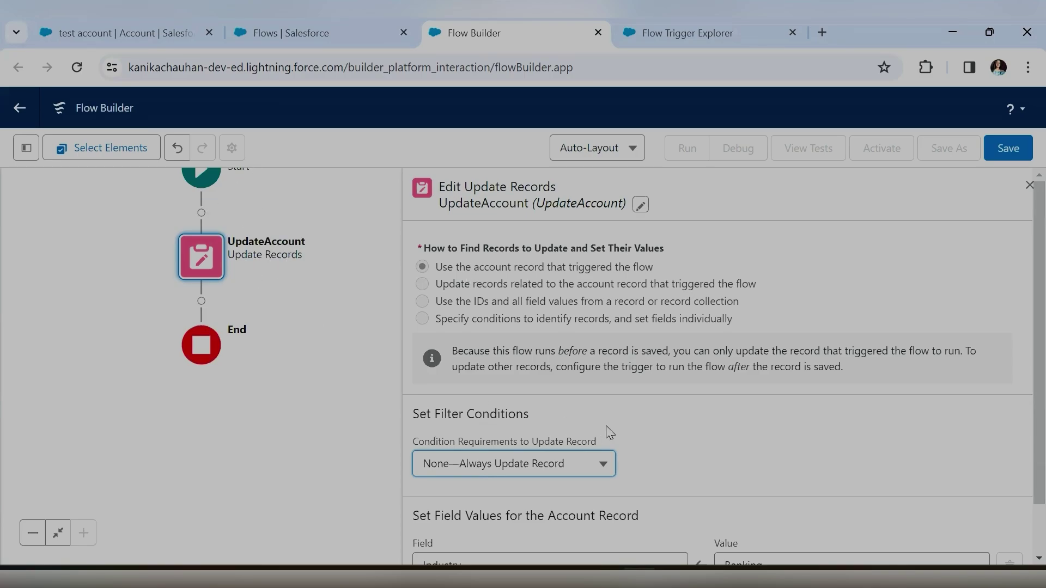
scroll(654, 402, down, 1)
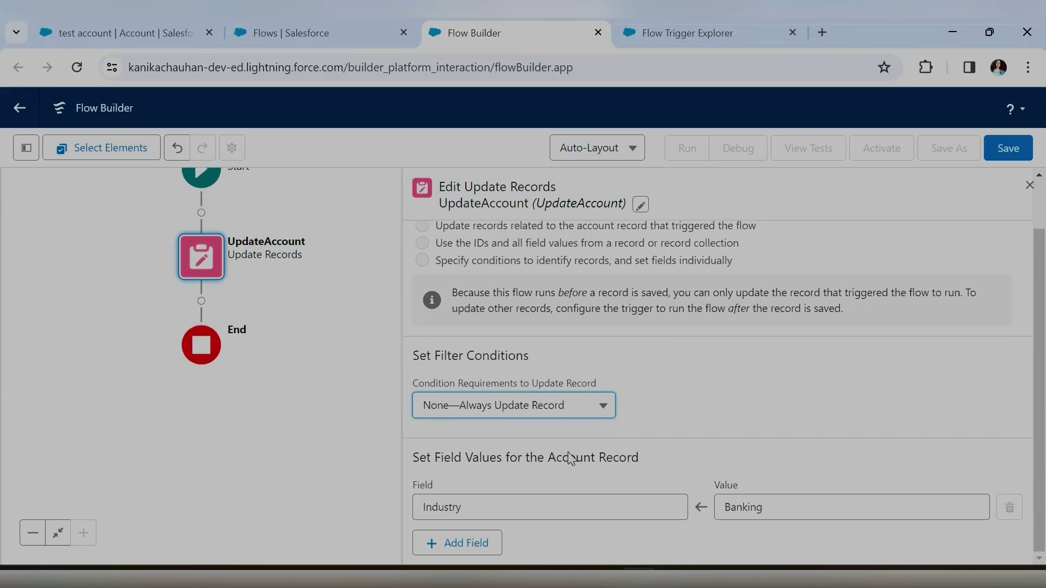
drag(414, 461, 661, 479)
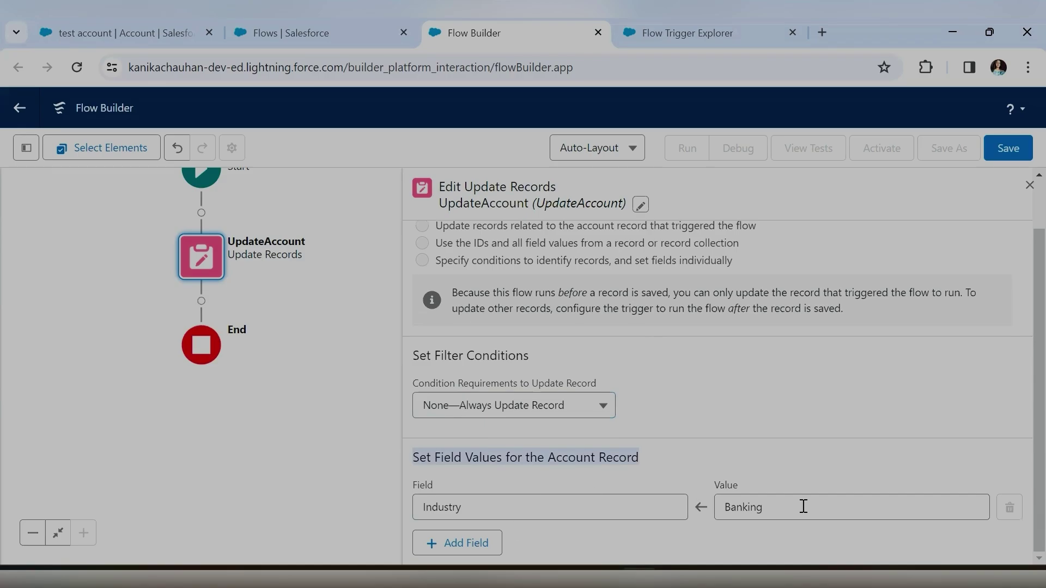
- Add a second field value to the UpdateAccount element that sets AnnualRevenue to 1000, and close its settings
click(137, 33)
scroll(315, 417, down, 2)
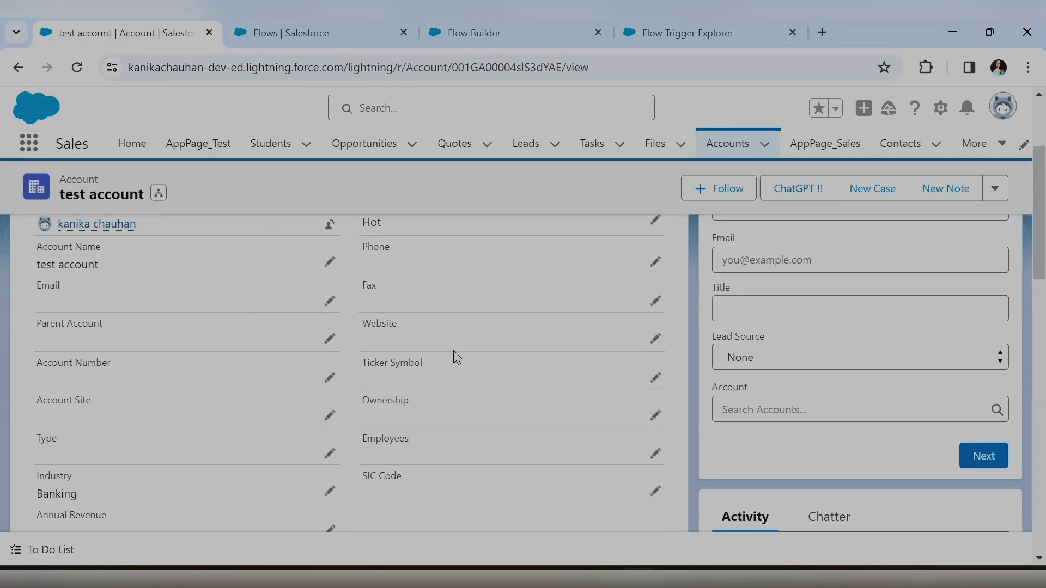
scroll(456, 358, down, 5)
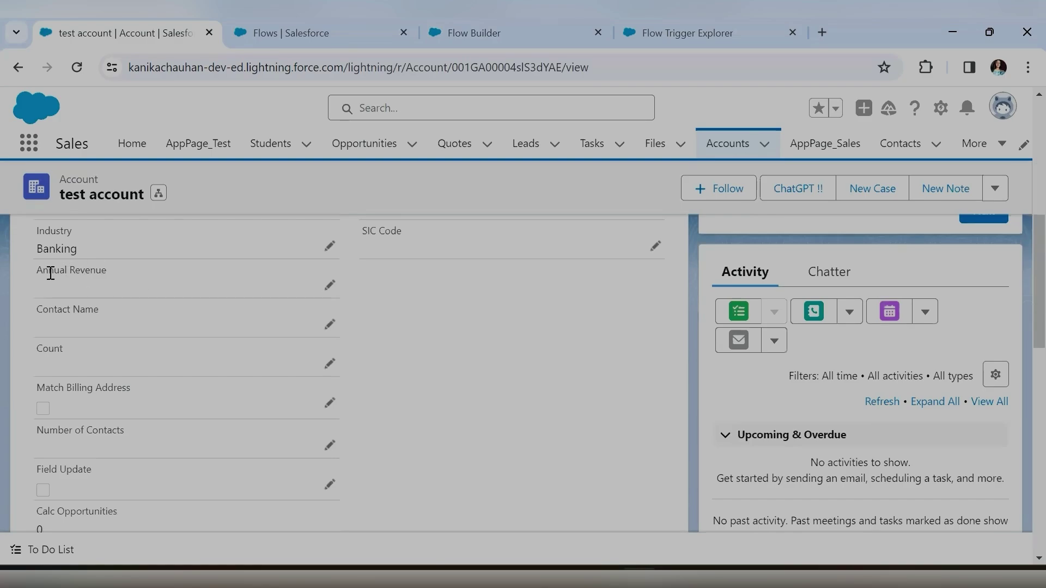
click(672, 29)
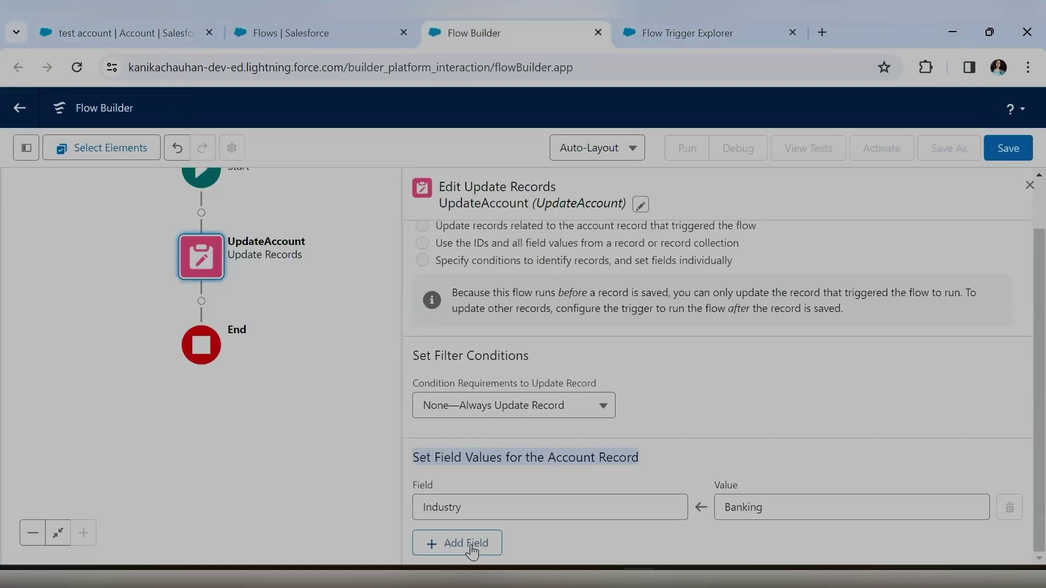
click(468, 544)
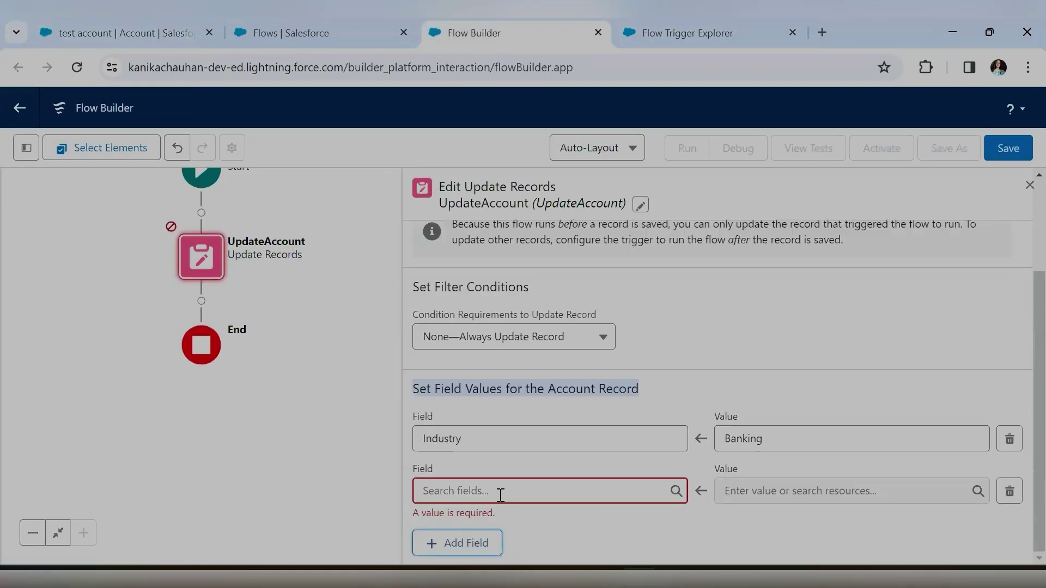
click(498, 487)
text(ann)
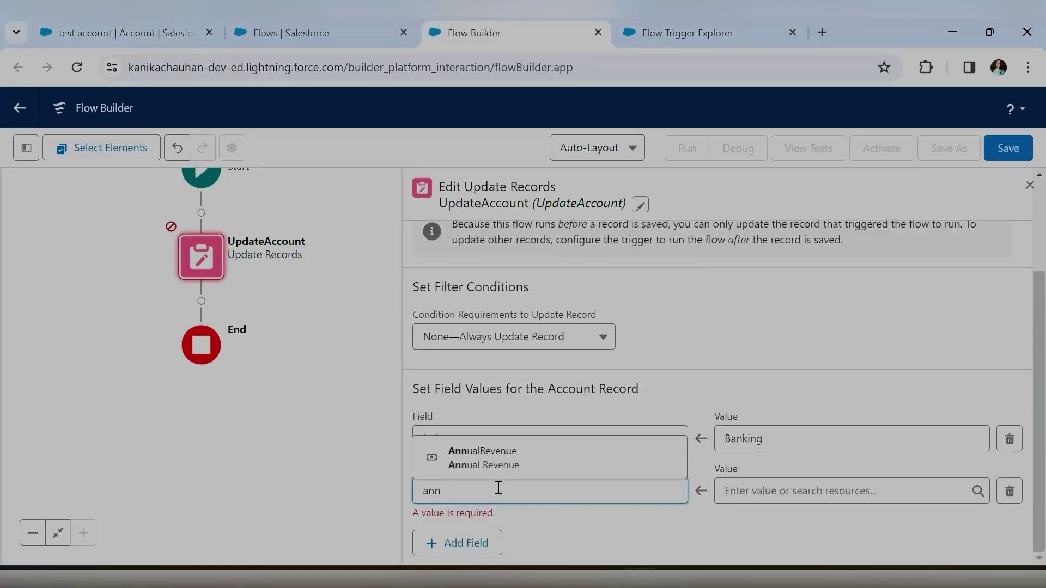
click(489, 458)
click(763, 491)
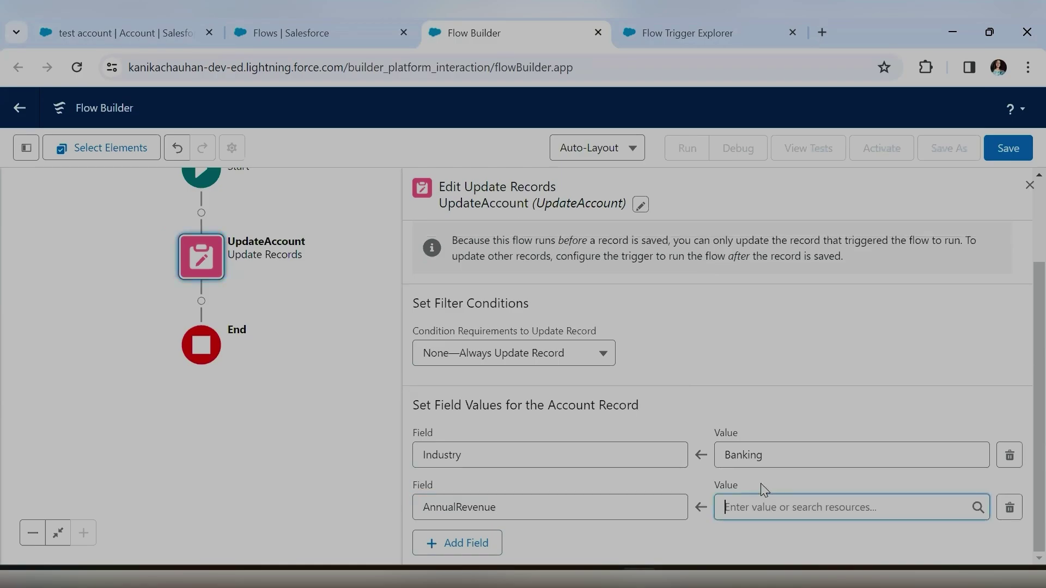
text(1000)
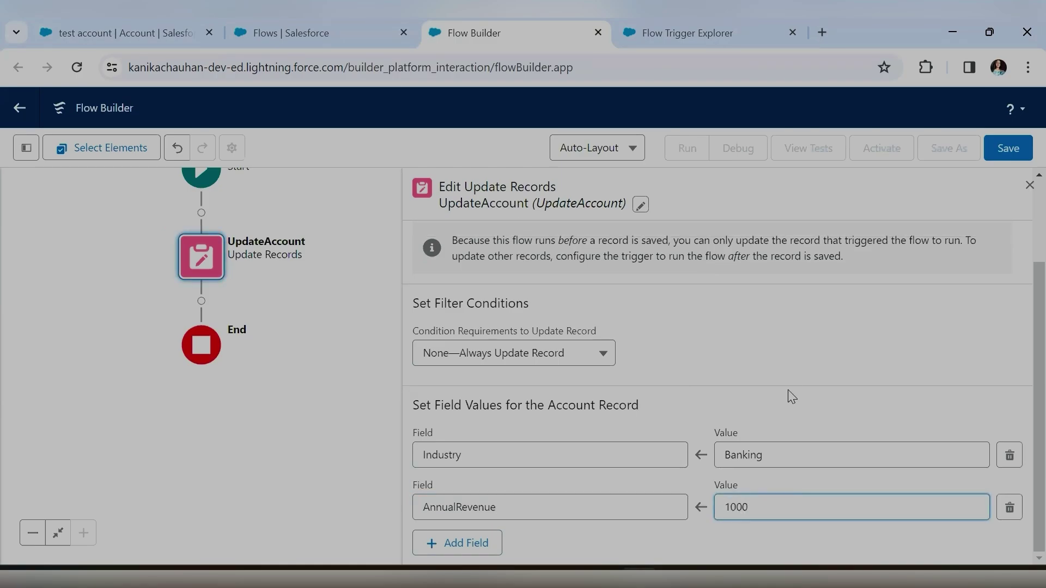
click(793, 395)
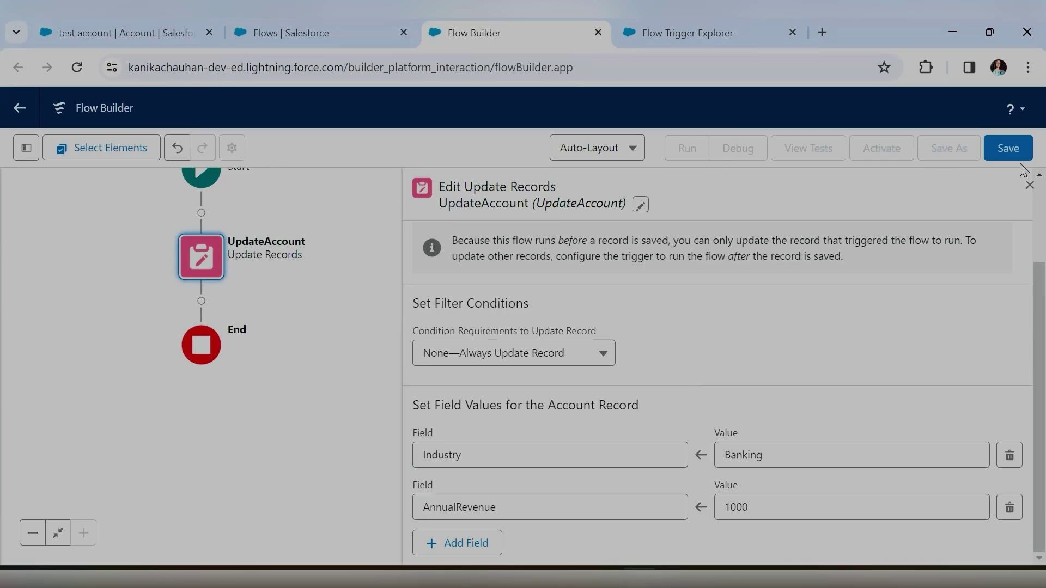
key(Escape)
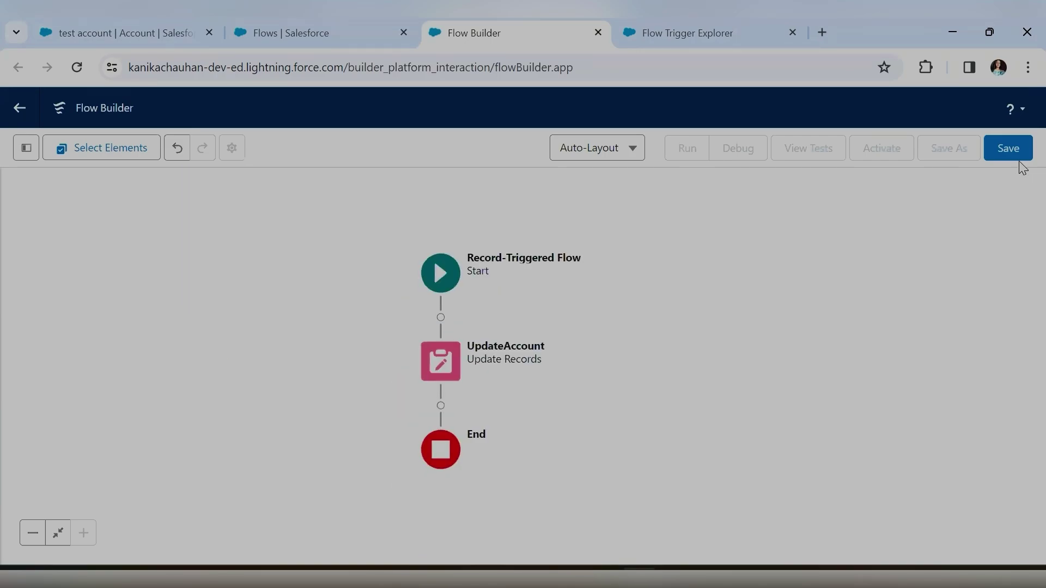
- Save the flow with the label and API name RecordTriggeredFlow_Account and activate it
click(1009, 149)
click(282, 265)
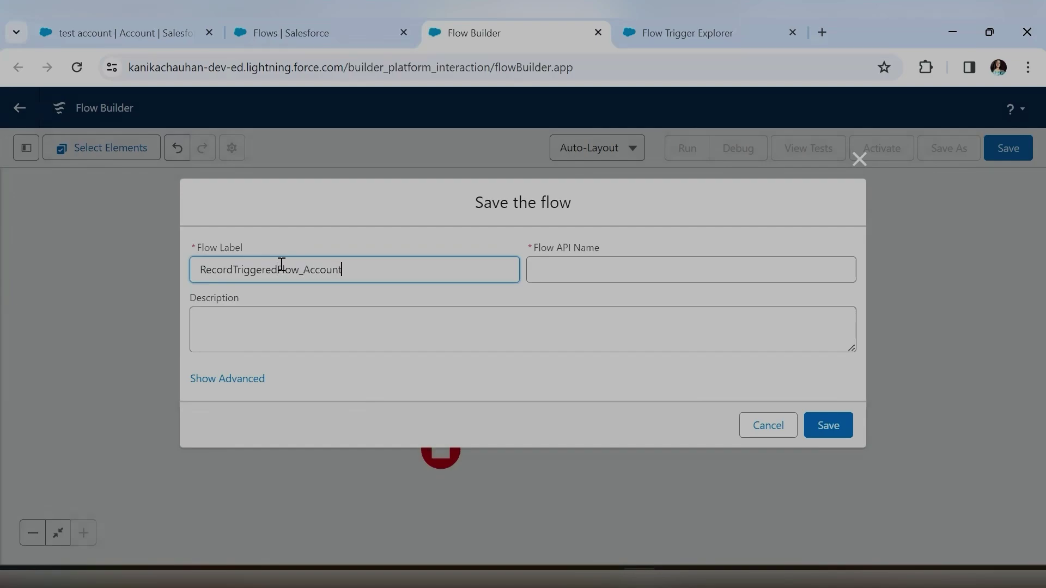
click(412, 236)
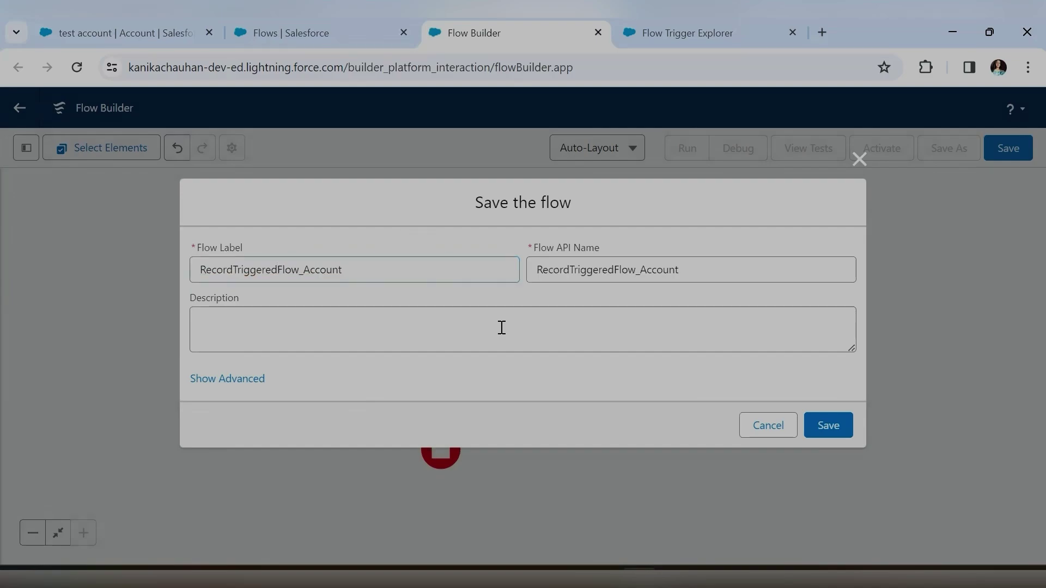
click(828, 428)
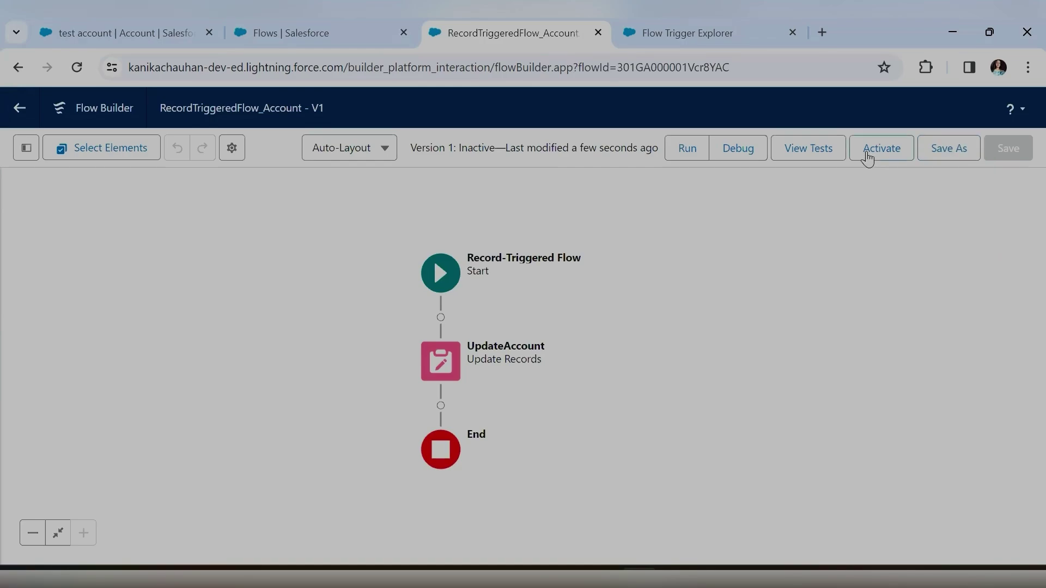
click(878, 158)
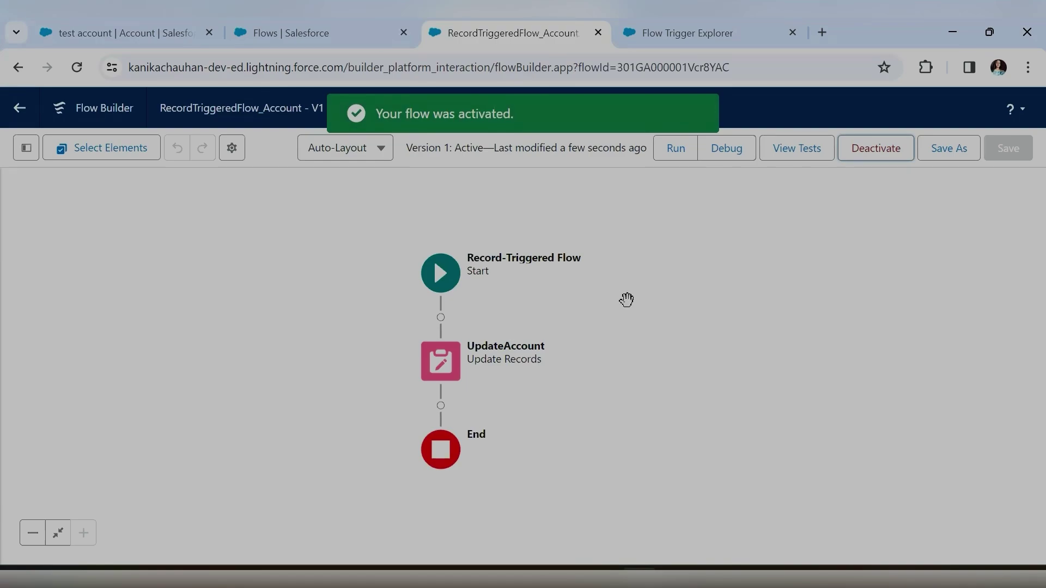
- Delete the "test account" record from the recently viewed accounts list and dismiss the notification
click(144, 34)
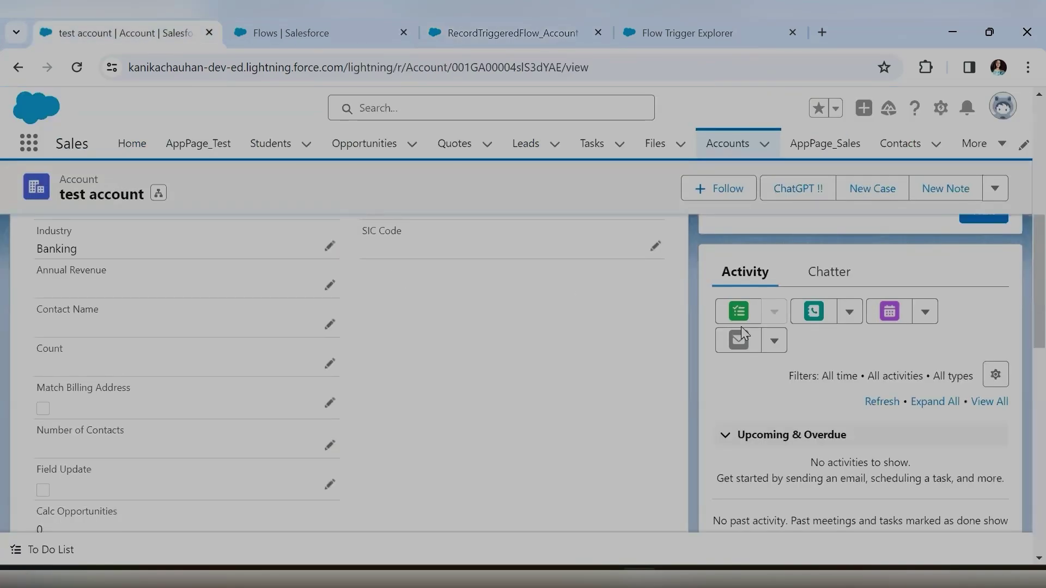
scroll(742, 326, up, 5)
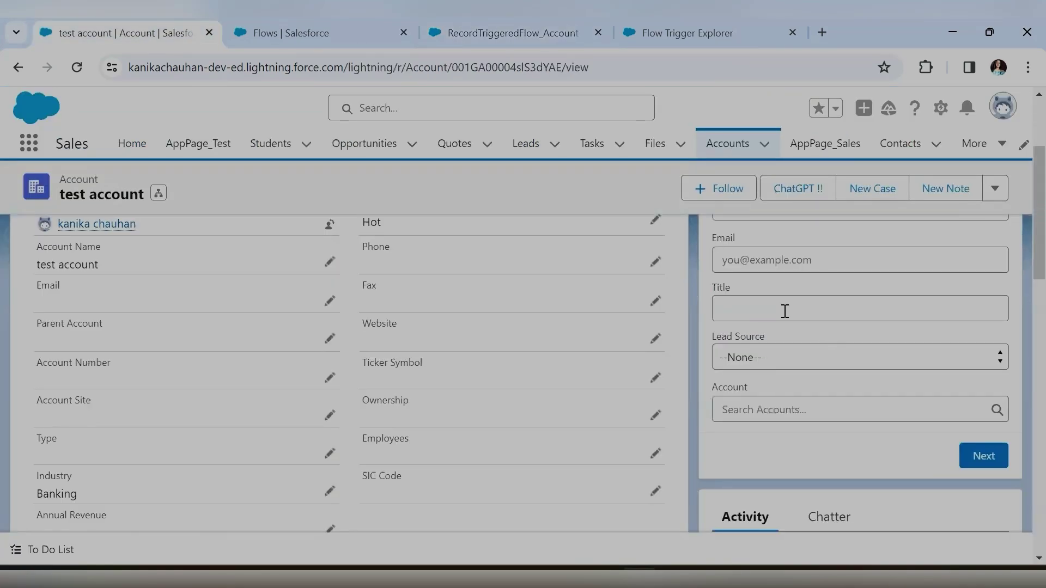
scroll(766, 366, up, 3)
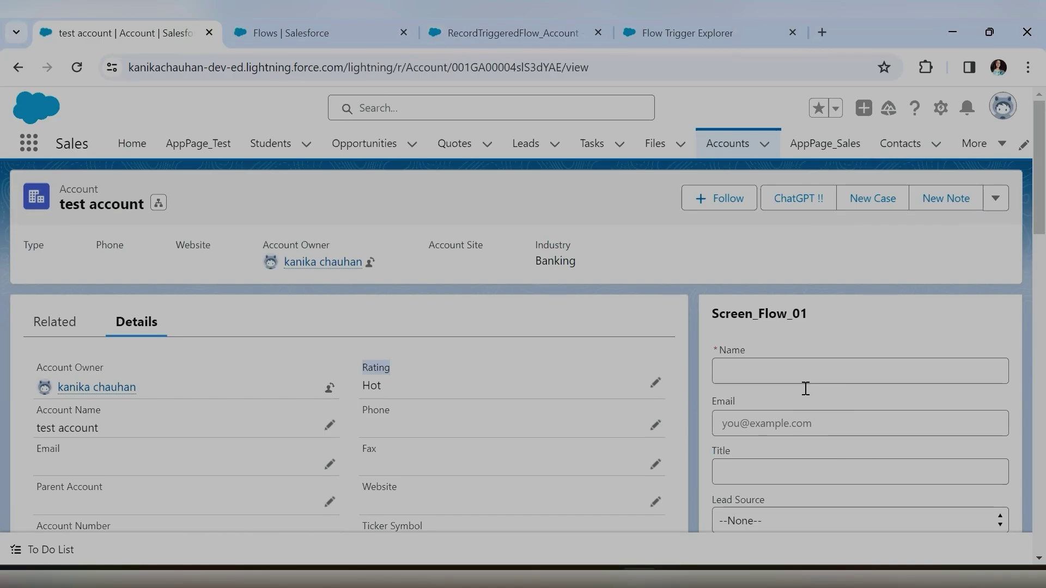
scroll(806, 388, down, 3)
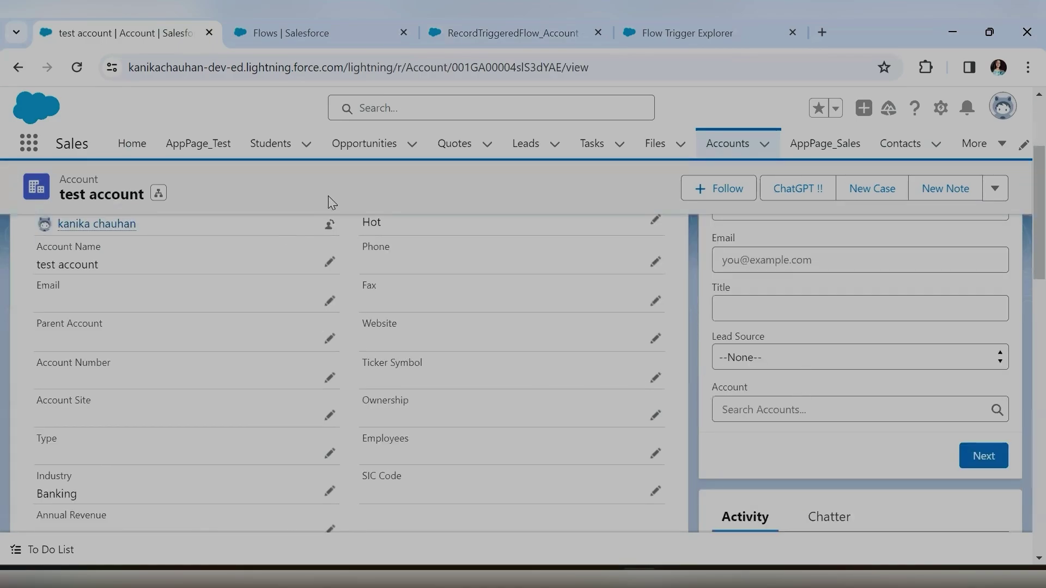
scroll(404, 358, up, 3)
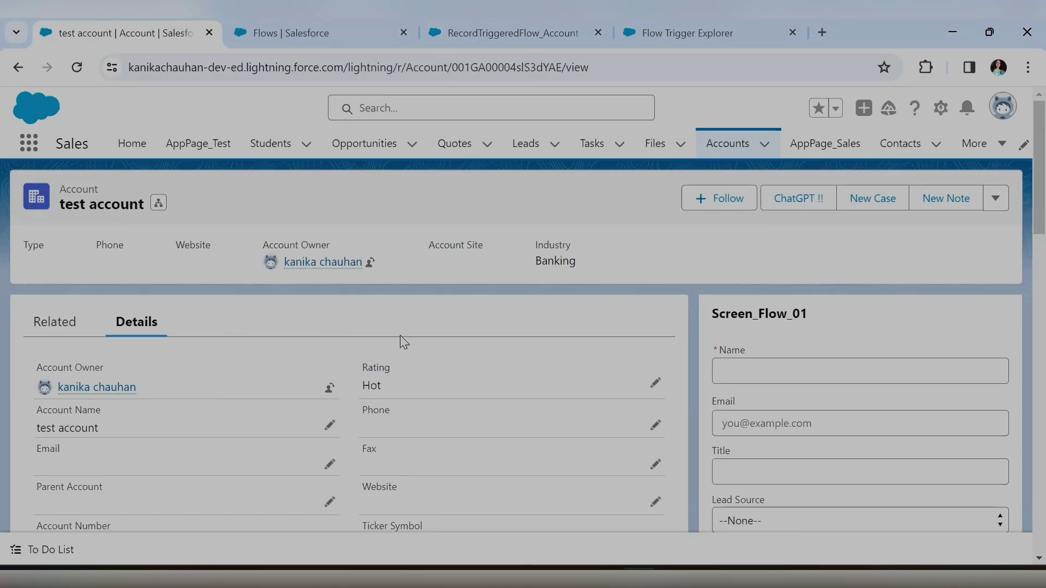
click(723, 143)
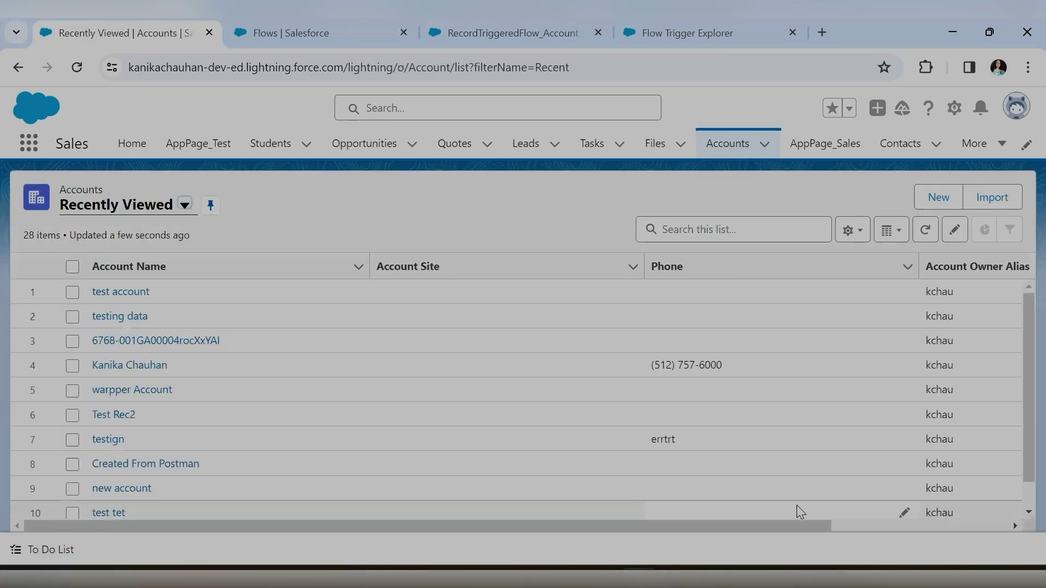
scroll(791, 531, right, 2)
scroll(977, 521, right, 5)
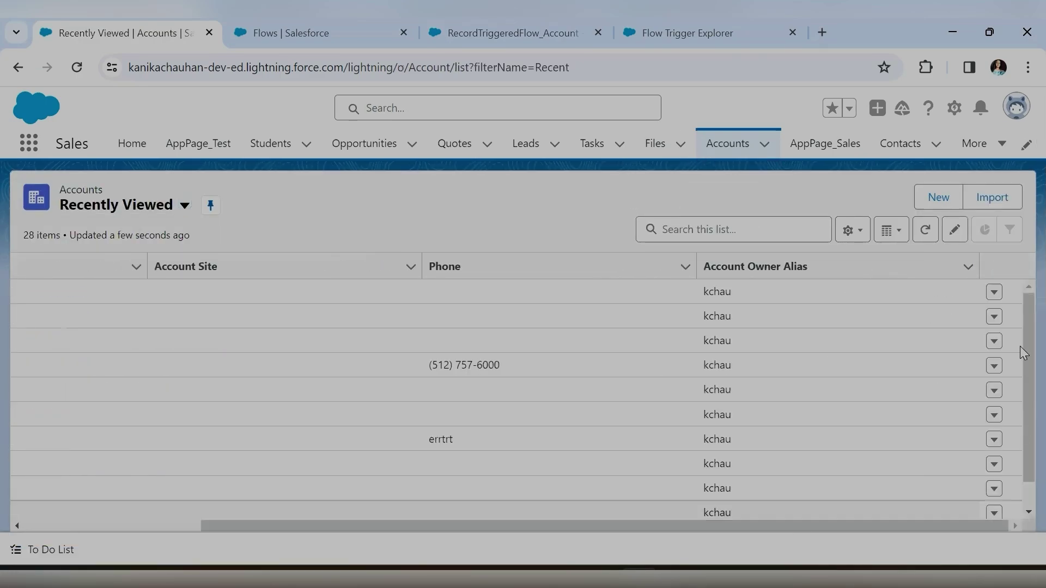
click(994, 292)
click(949, 349)
click(750, 359)
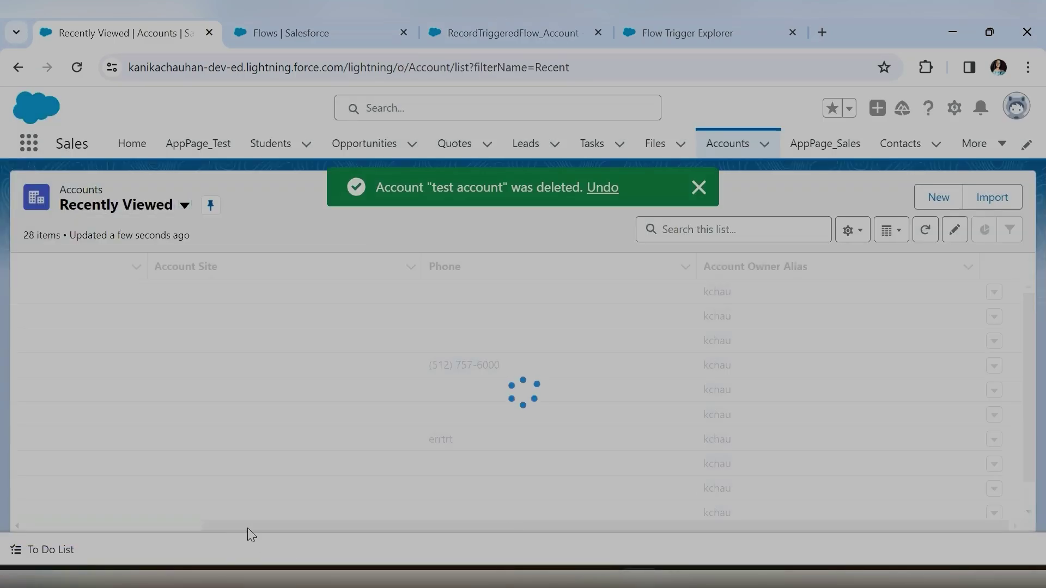
drag(201, 537, 202, 301)
click(241, 225)
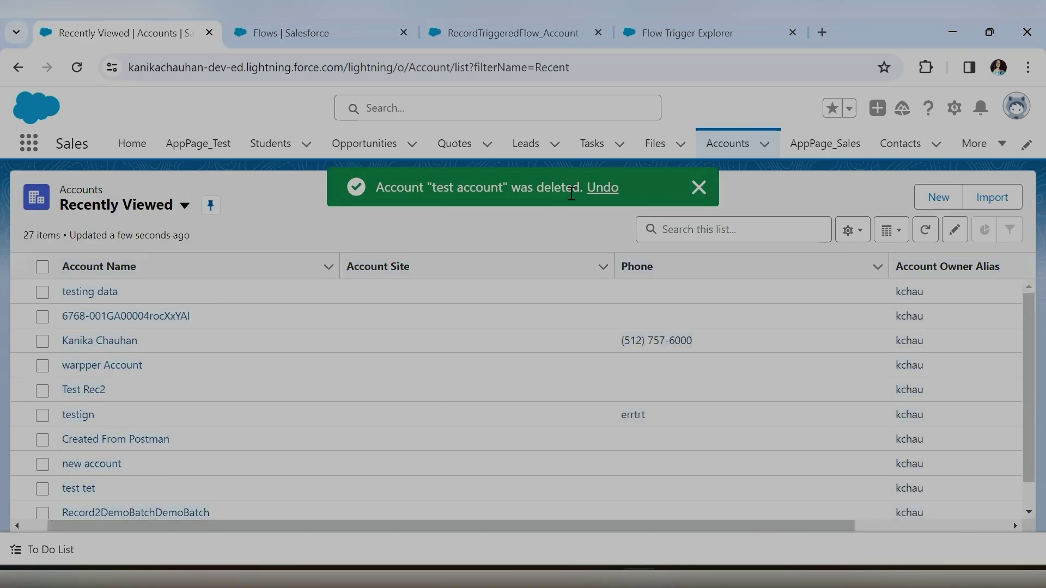
click(698, 187)
- Start a new account named Record Trigger with its Industry set to Agriculture
click(937, 198)
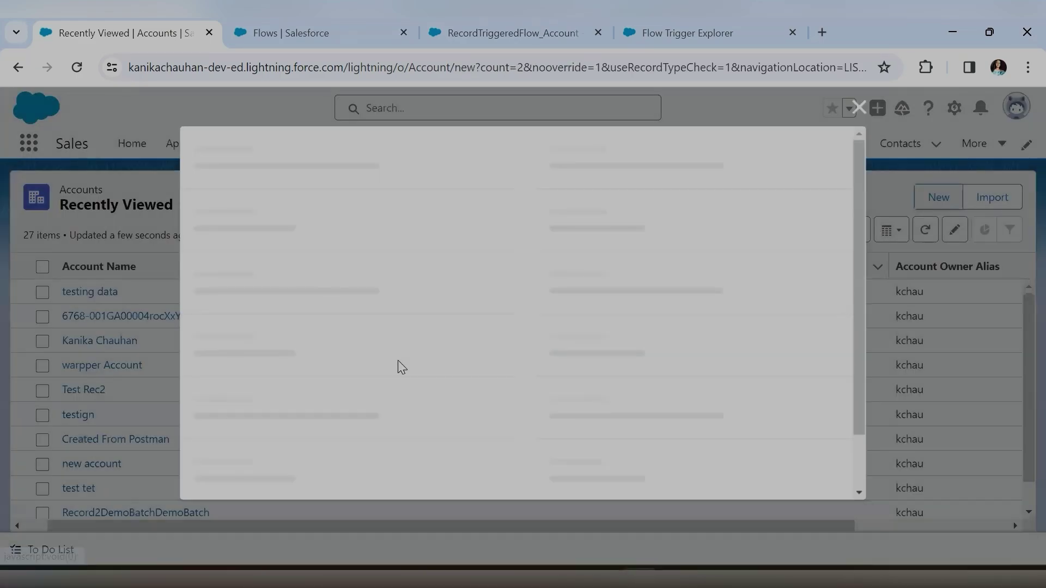
click(362, 325)
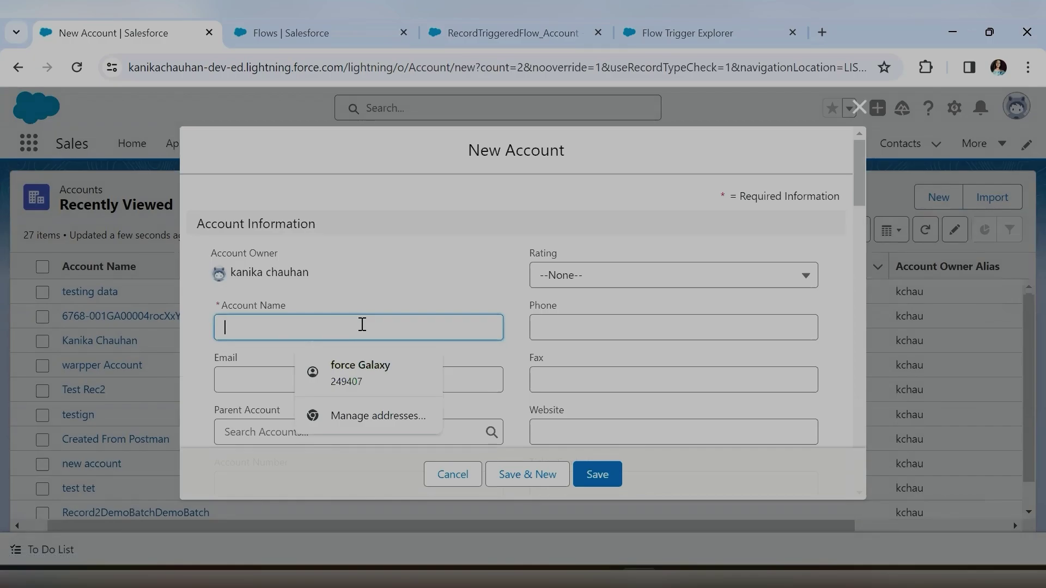
text(Record Trigg)
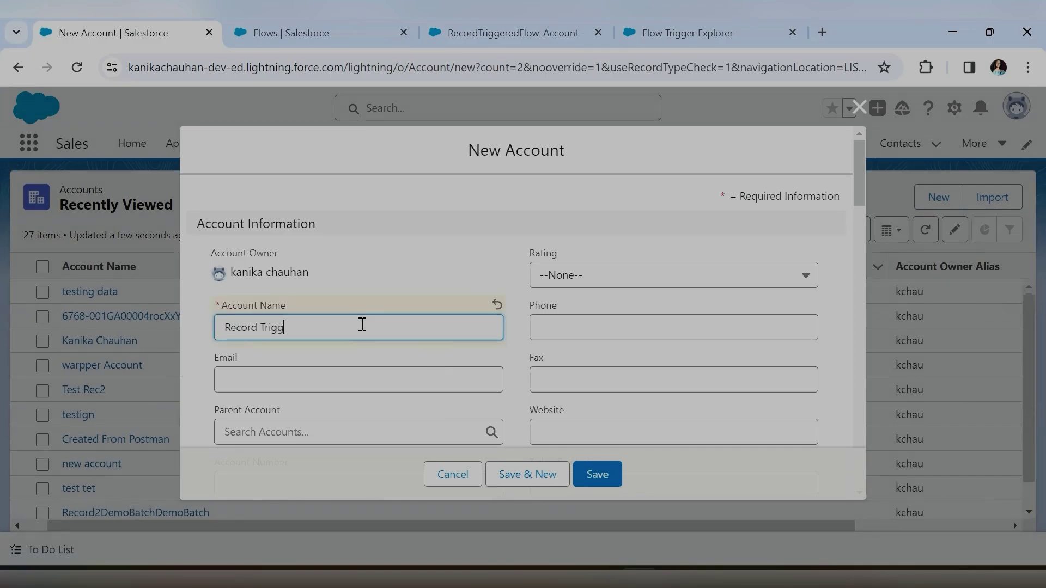
click(408, 262)
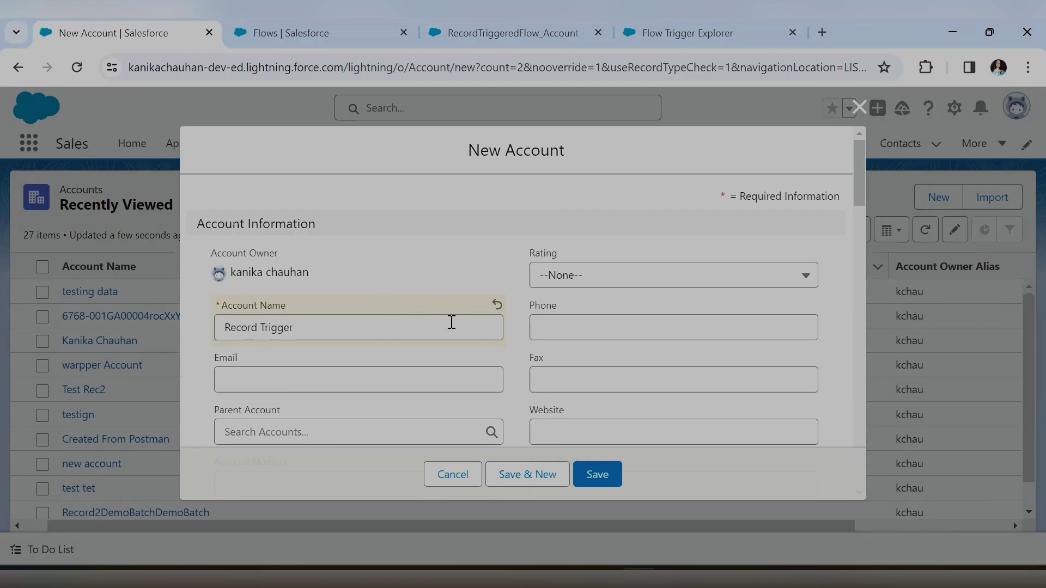
scroll(452, 322, down, 6)
click(237, 320)
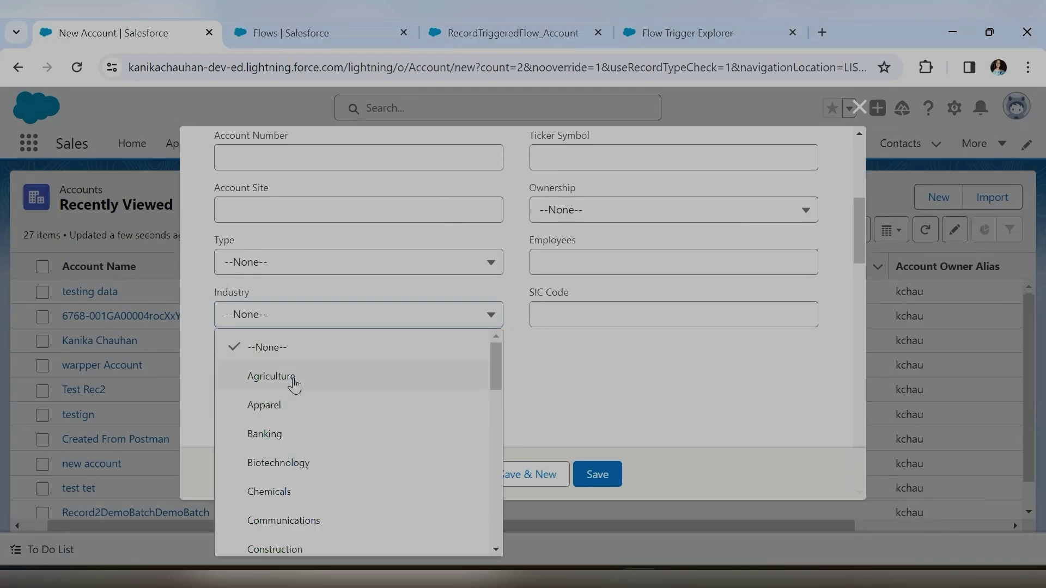
click(294, 377)
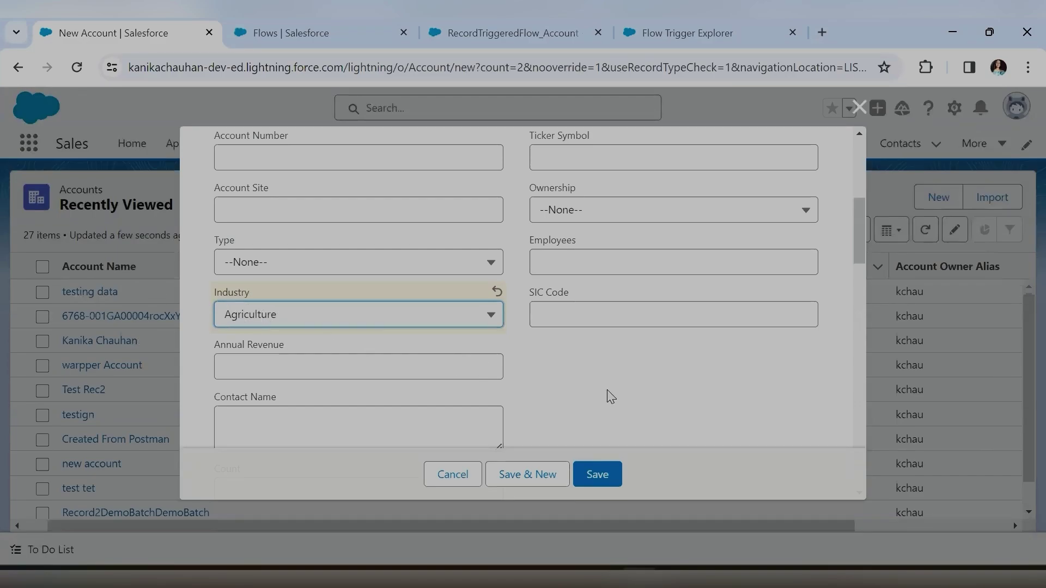
- Set the new Record Trigger account's Rating to Warm and save the account
scroll(665, 389, up, 6)
click(578, 276)
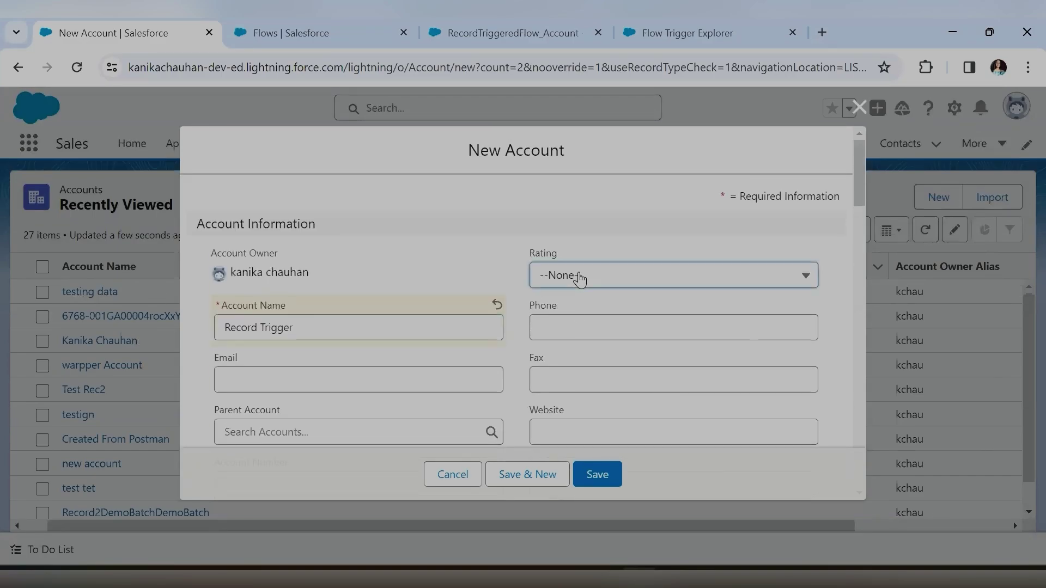
click(600, 364)
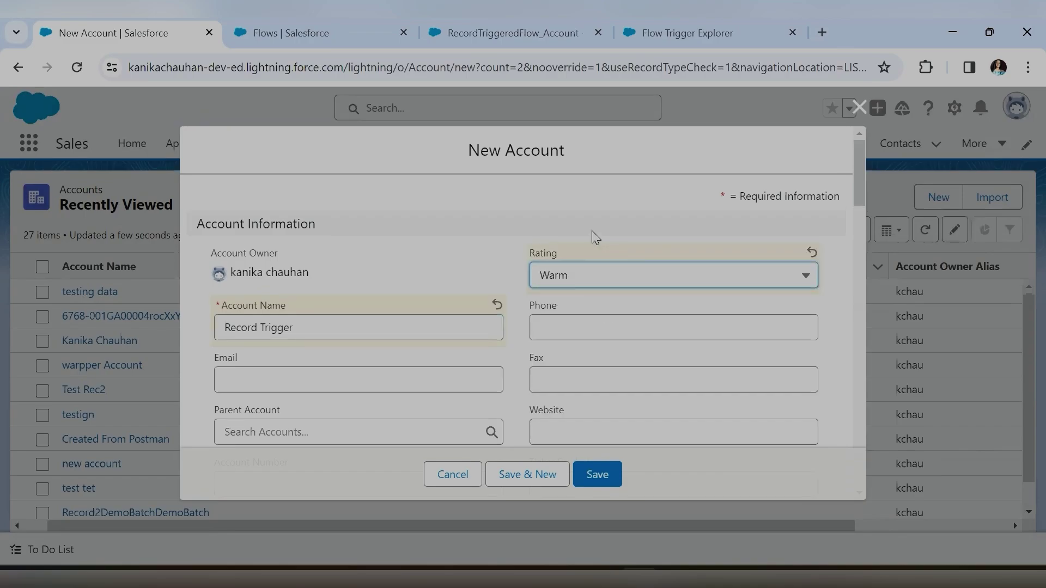
scroll(594, 235, down, 6)
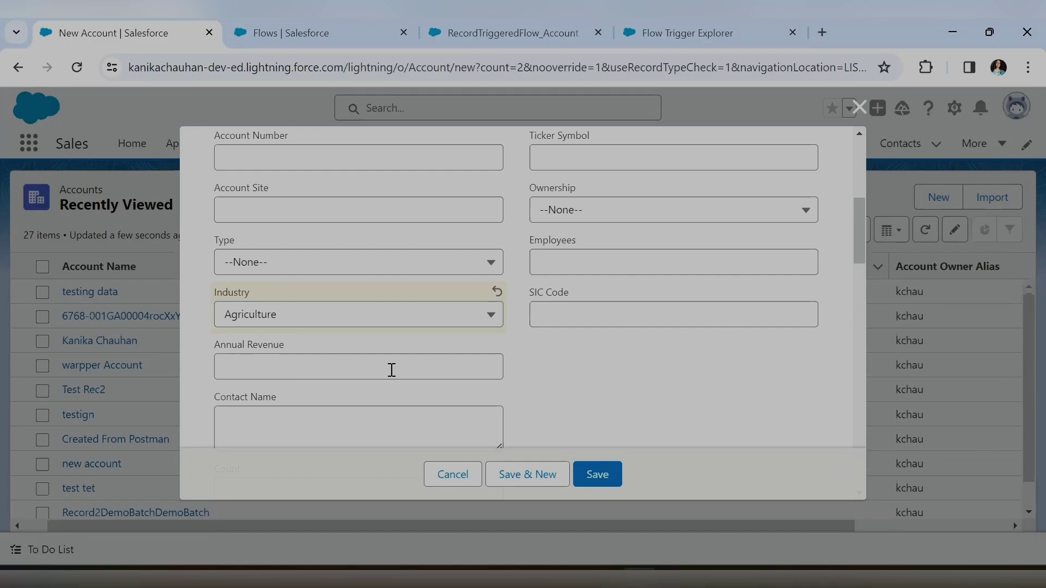
click(600, 474)
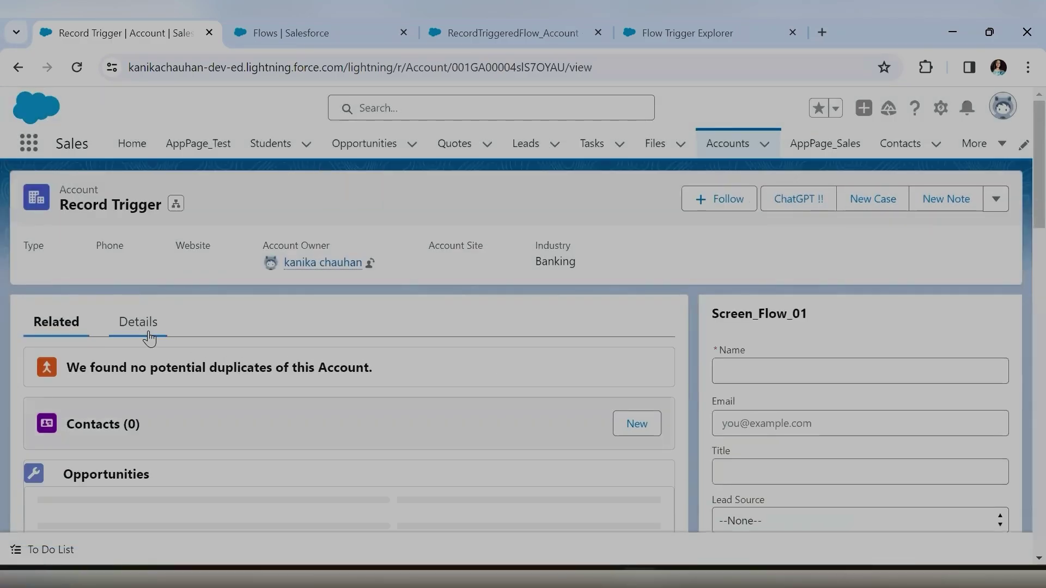
- Examine the Industry and Annual Revenue values in the saved Record Trigger account's details
click(139, 321)
scroll(372, 381, down, 5)
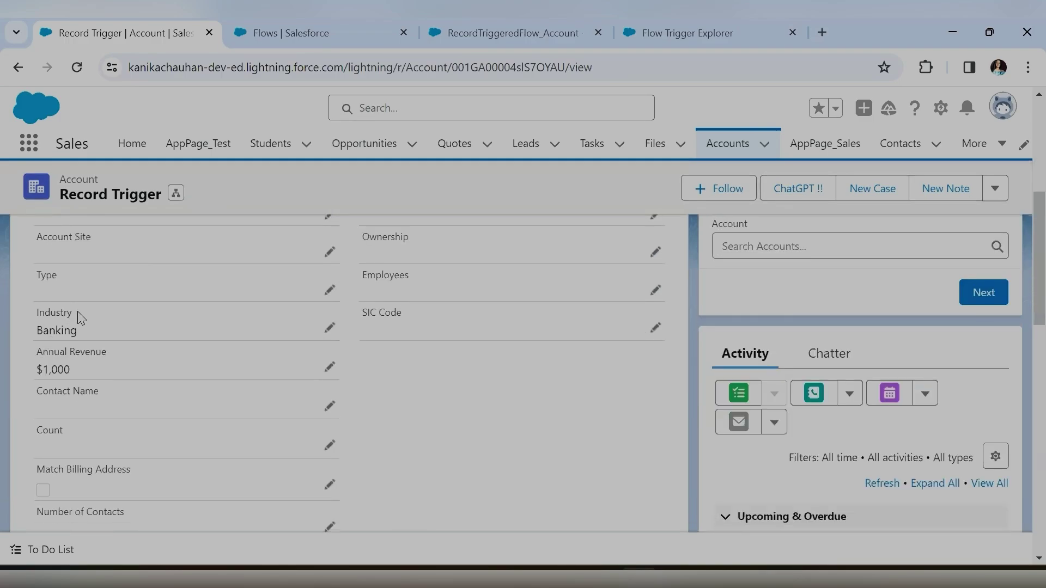
drag(35, 316, 98, 332)
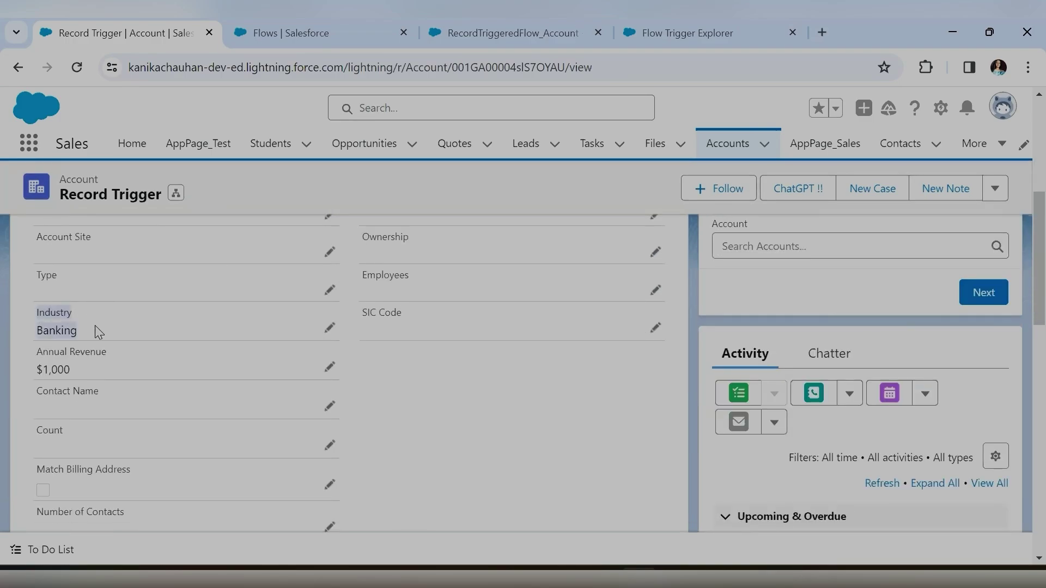
drag(34, 353, 171, 367)
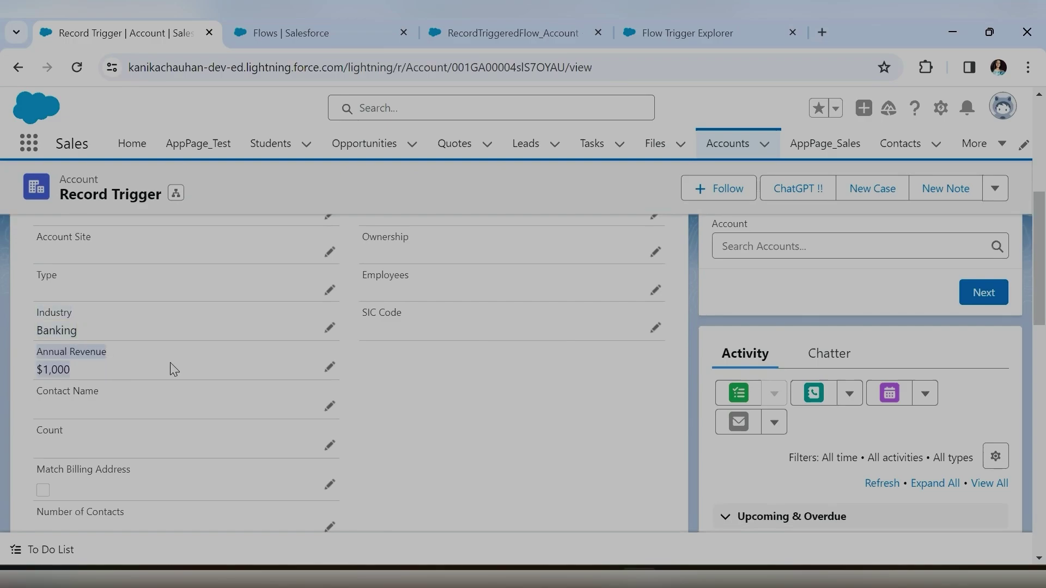
click(618, 32)
click(526, 19)
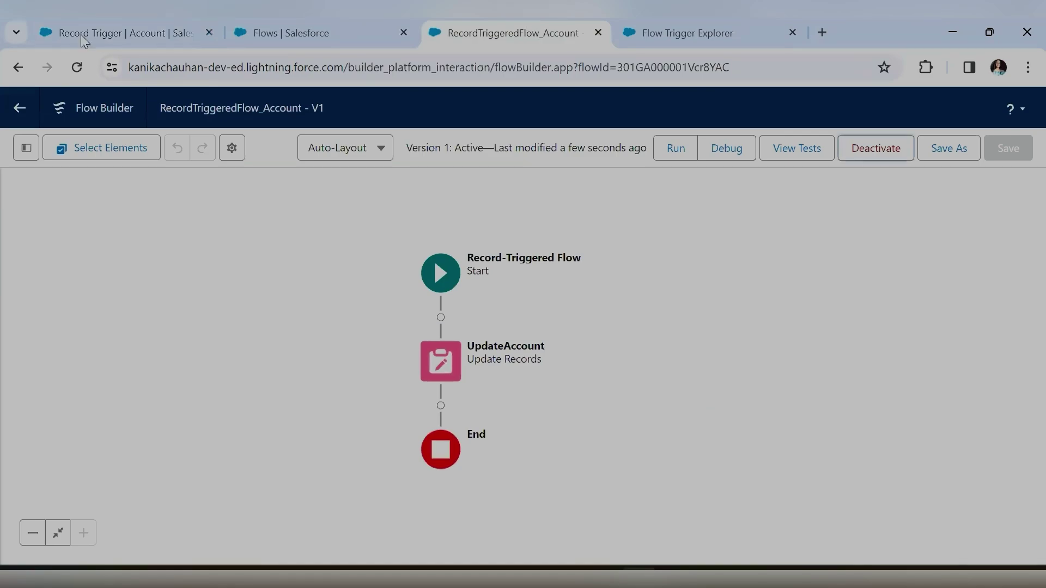
click(79, 16)
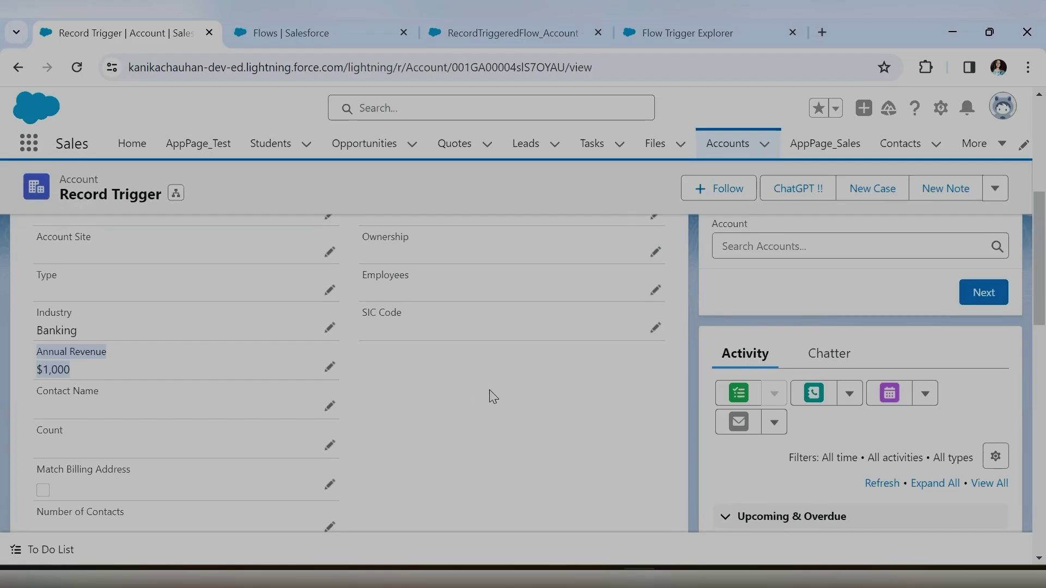
- Compare the Record Trigger account's Rating with its Industry and Annual Revenue in the record details
scroll(493, 397, up, 5)
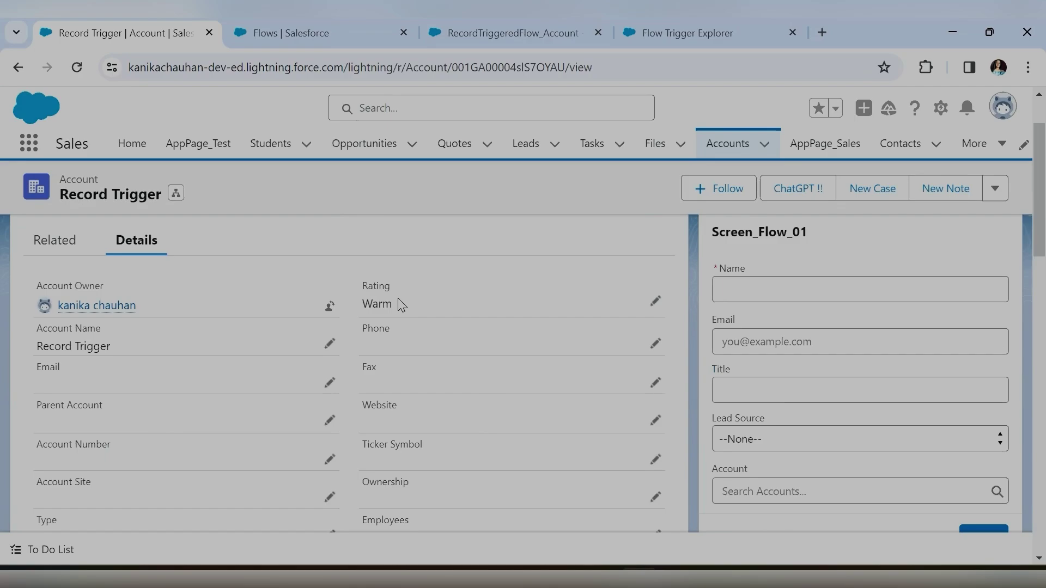
scroll(400, 305, down, 3)
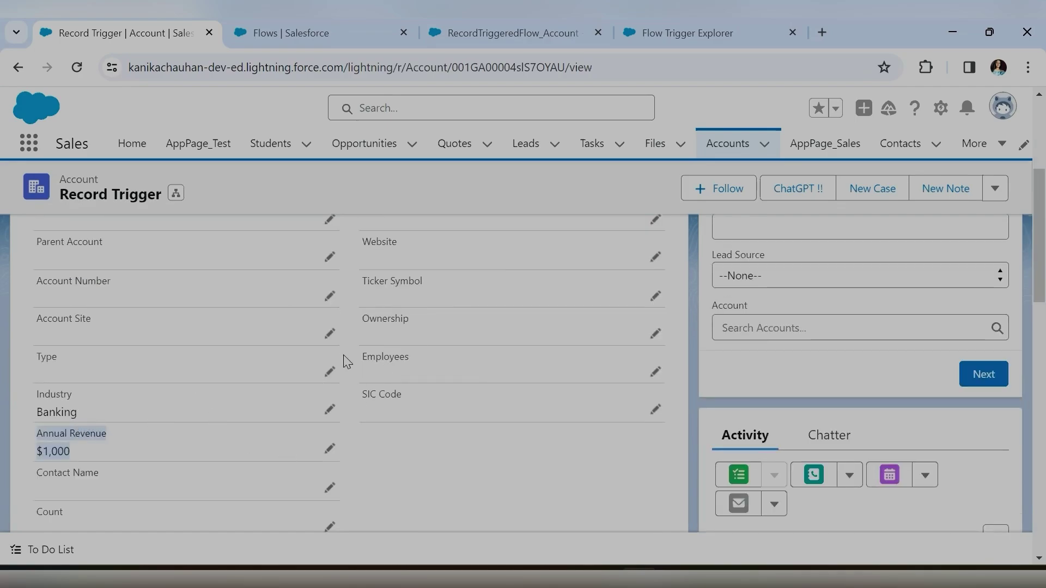
scroll(129, 274, up, 5)
click(56, 322)
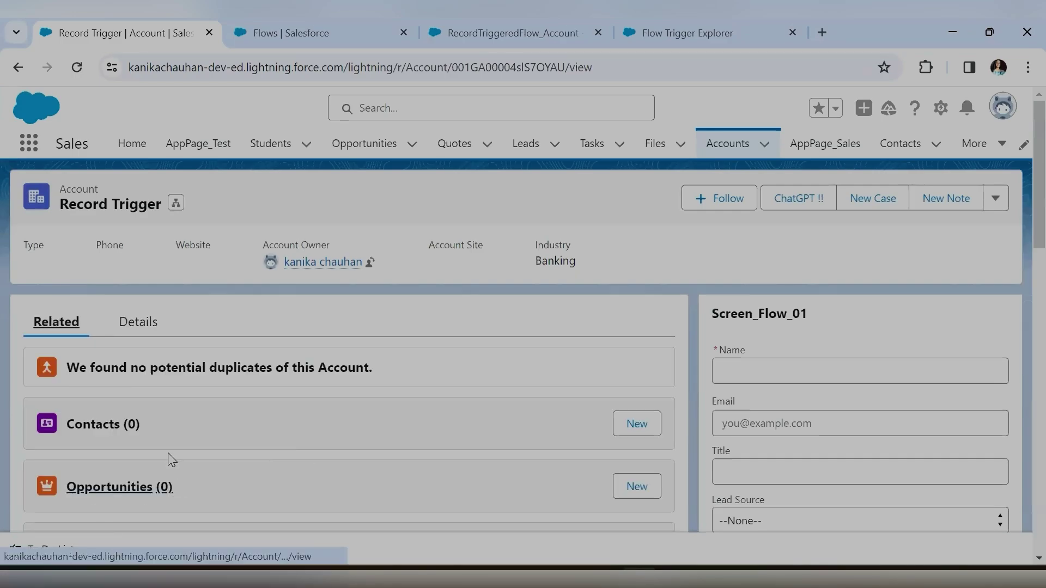
click(138, 341)
scroll(354, 395, down, 3)
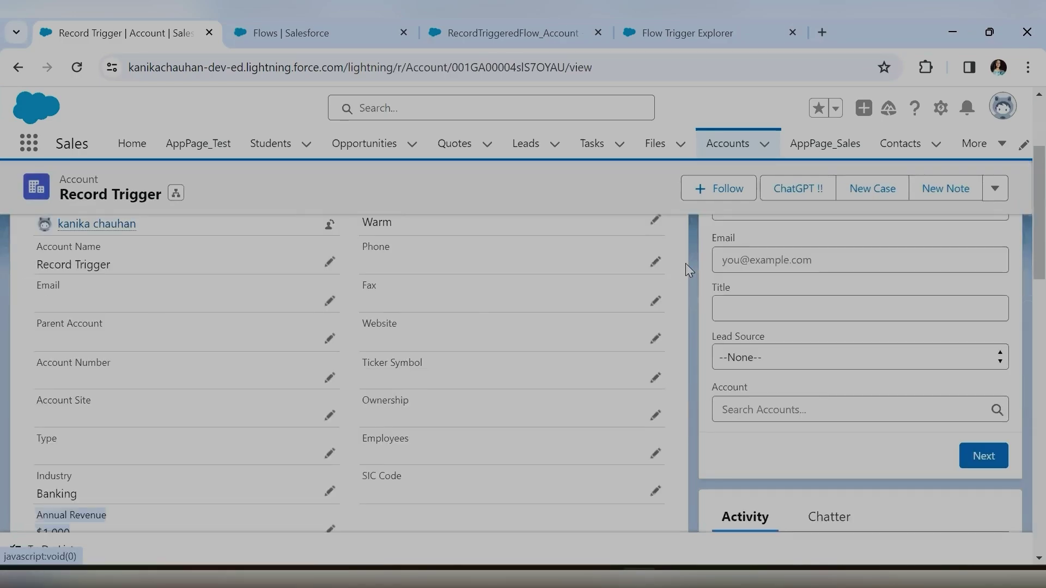
- Start another new account named "record 2" with its Rating set to Hot
click(742, 142)
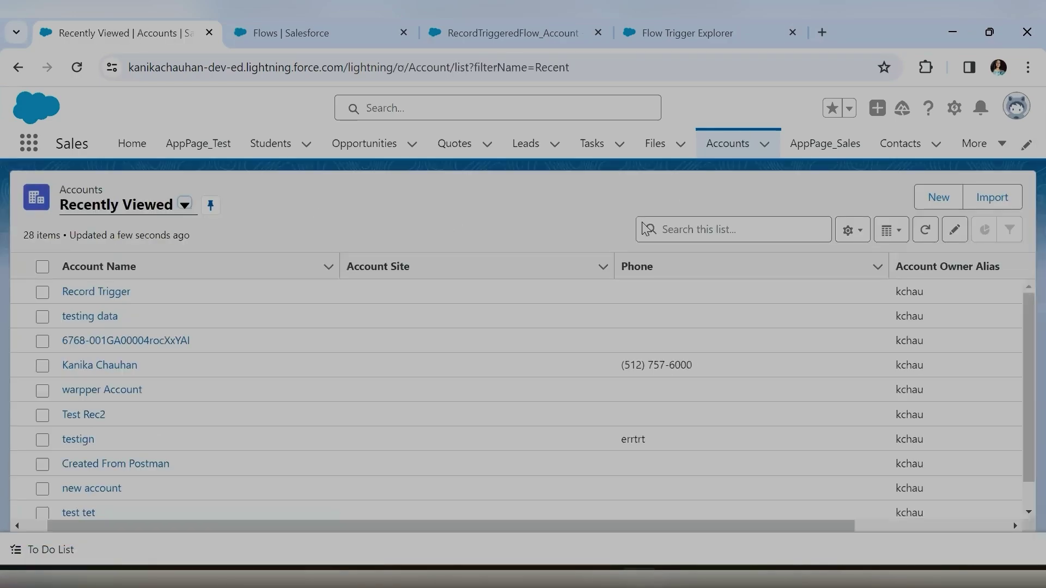
click(927, 205)
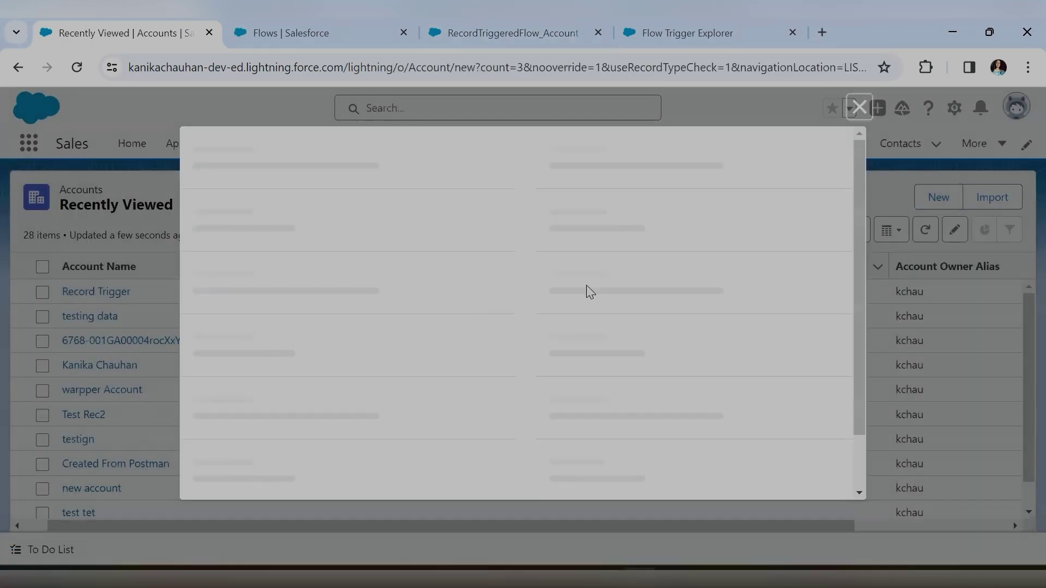
click(313, 326)
text(record 2)
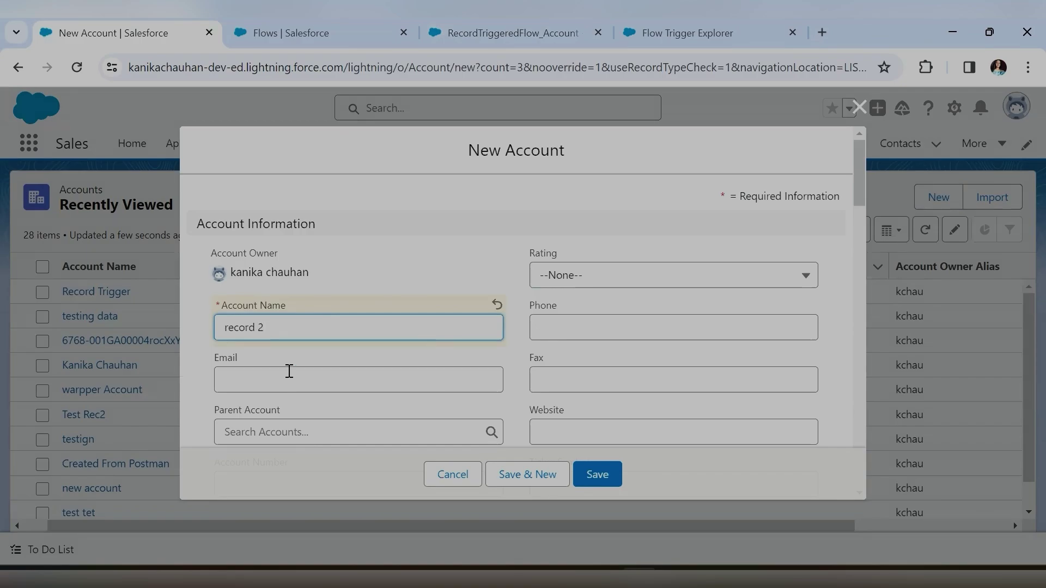
click(586, 274)
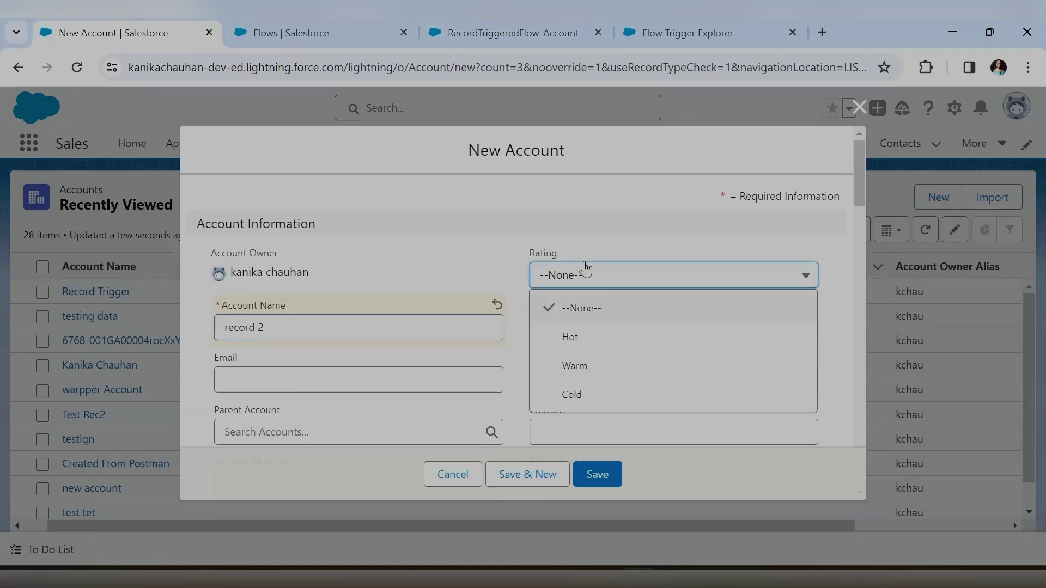
click(597, 346)
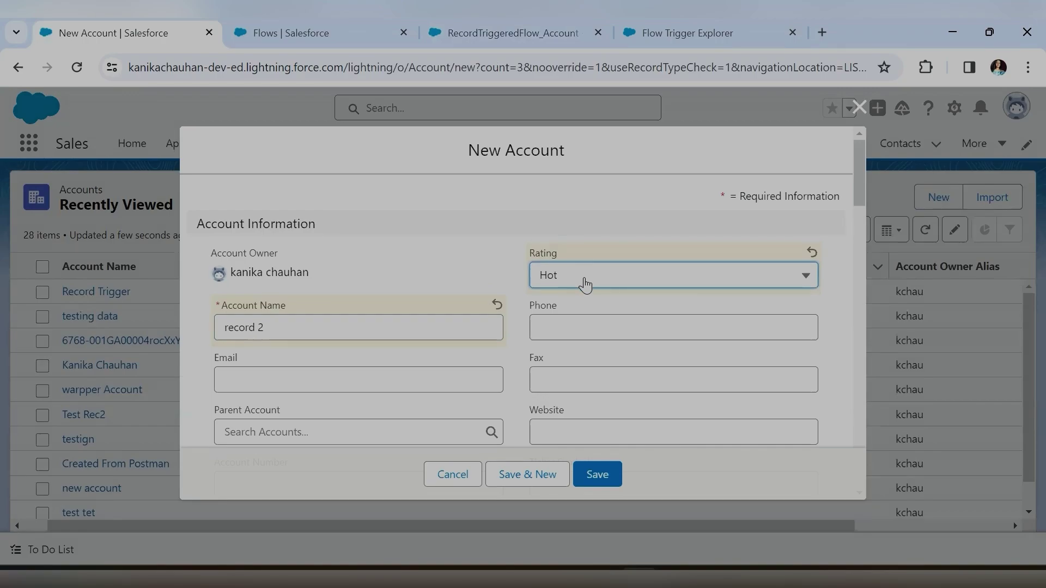
- Set the record 2 account's Industry to Agriculture and save the account
scroll(584, 287, down, 9)
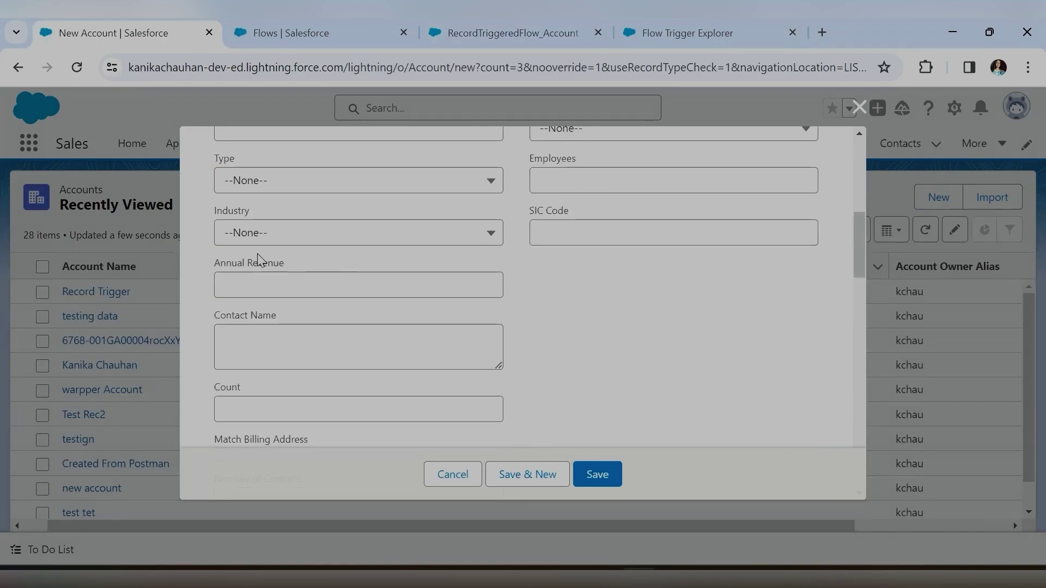
click(261, 233)
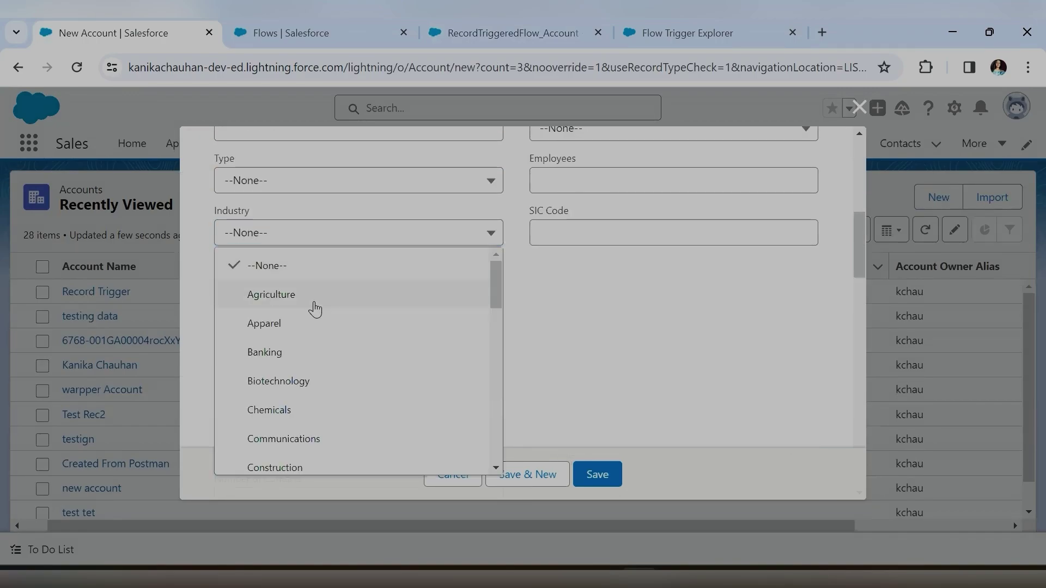
click(315, 297)
scroll(648, 327, up, 5)
click(598, 475)
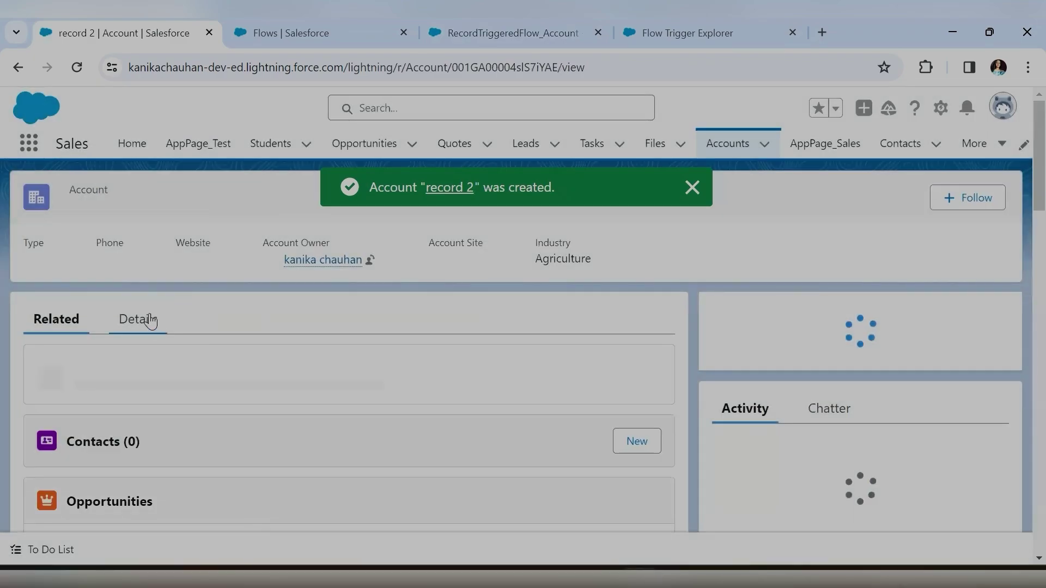
- Examine the Industry, Annual Revenue and Rating fields in the saved record 2 account's details
click(150, 322)
scroll(430, 354, down, 5)
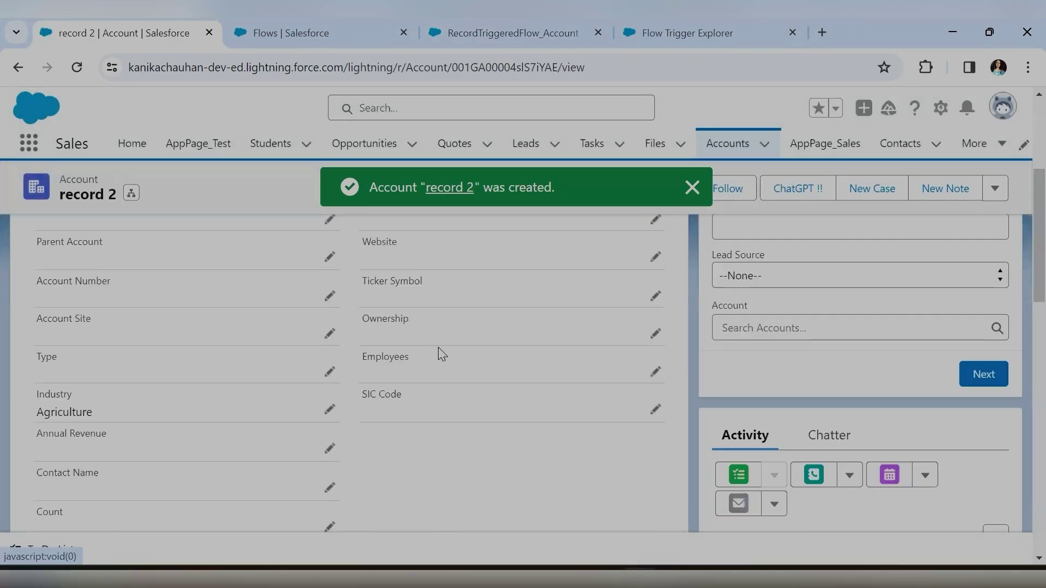
scroll(405, 323, up, 2)
scroll(275, 310, up, 2)
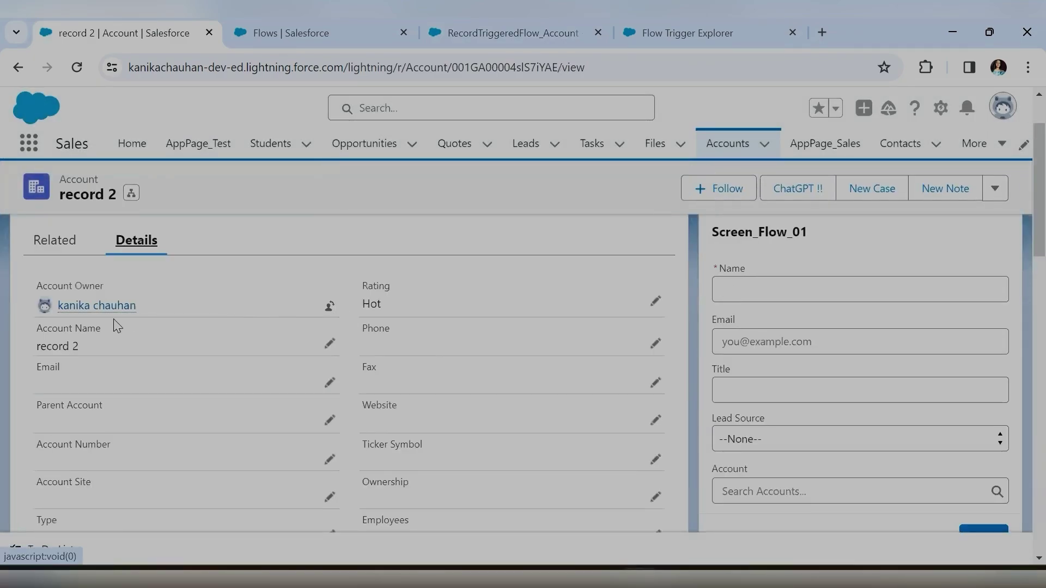
scroll(423, 316, down, 5)
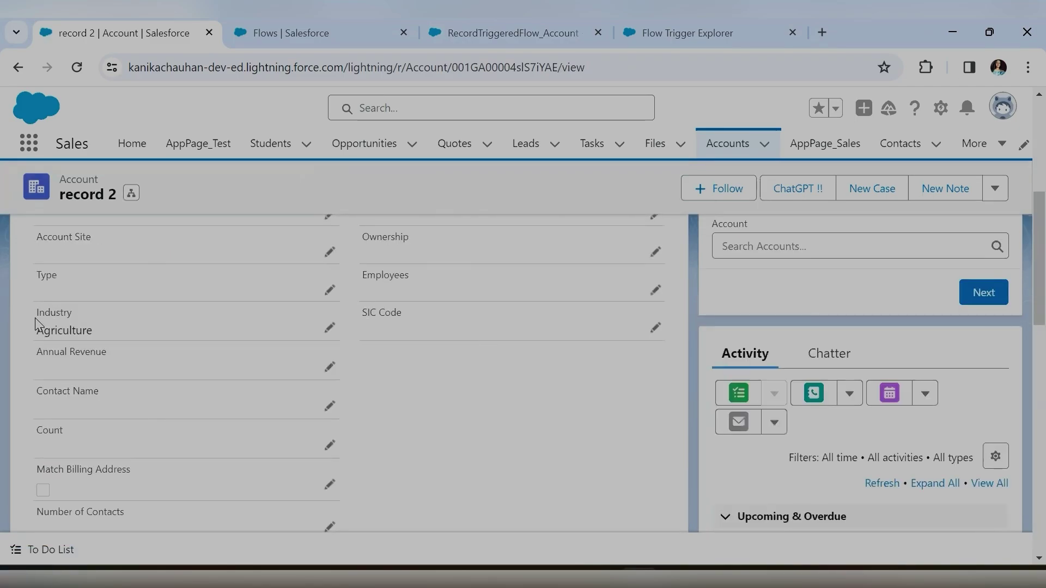
drag(39, 311, 146, 343)
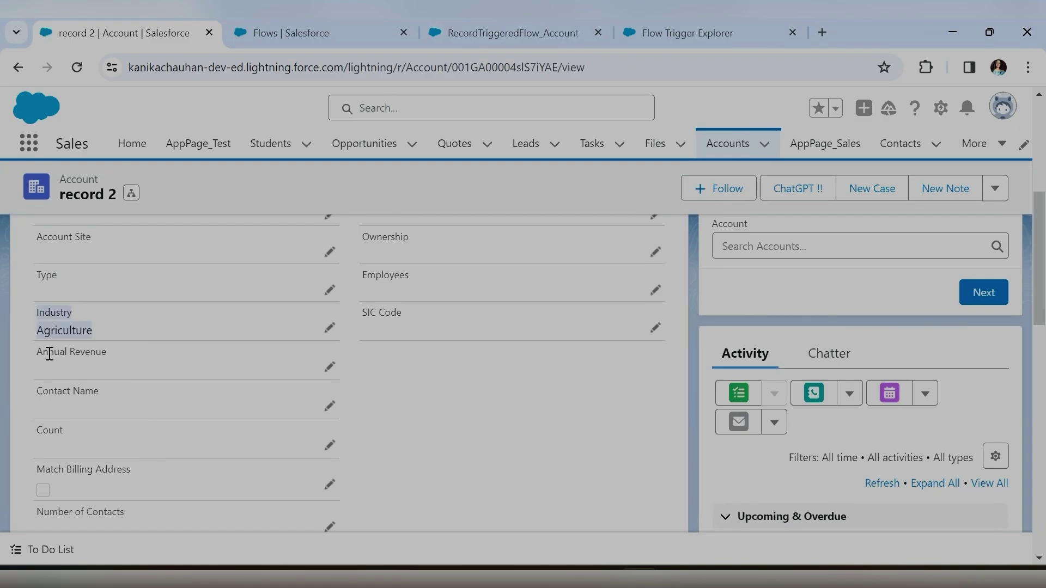
scroll(420, 389, up, 5)
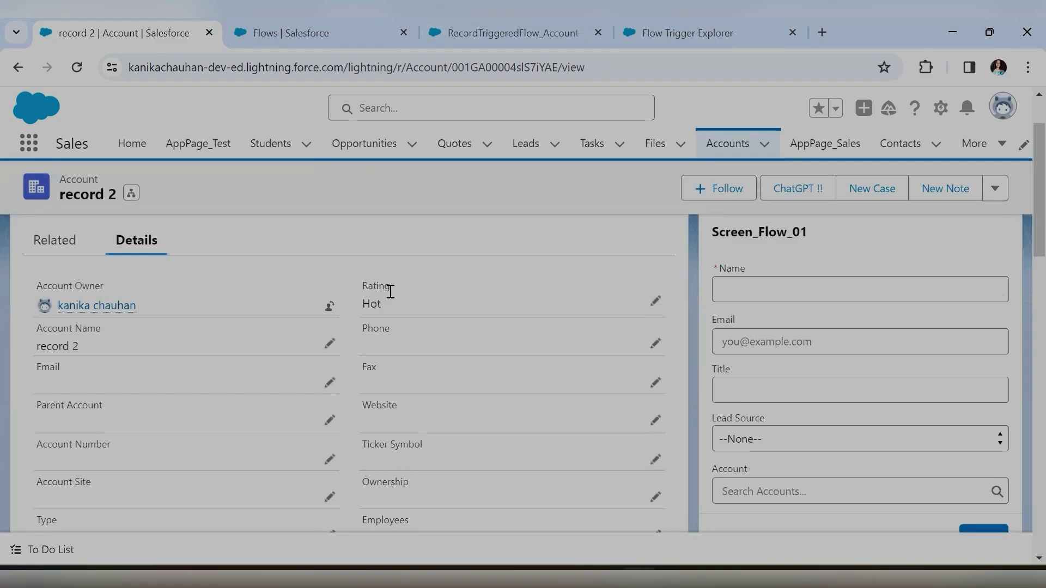
drag(361, 289, 404, 304)
- Review the trigger and entry conditions in the RecordTriggeredFlow_Account start element, and return to the record 2 account
click(653, 27)
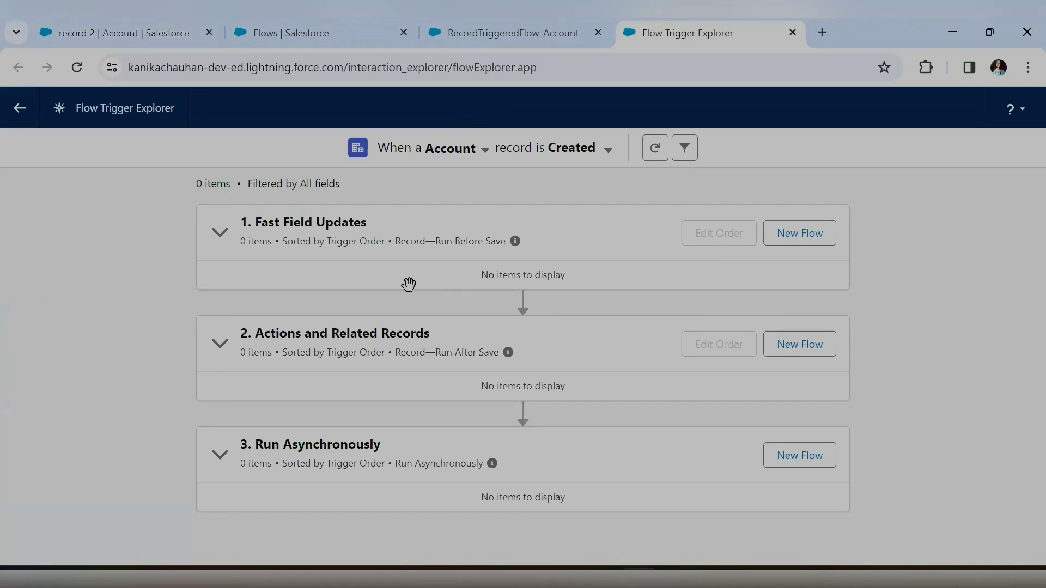
key(ctrl+shift+Tab)
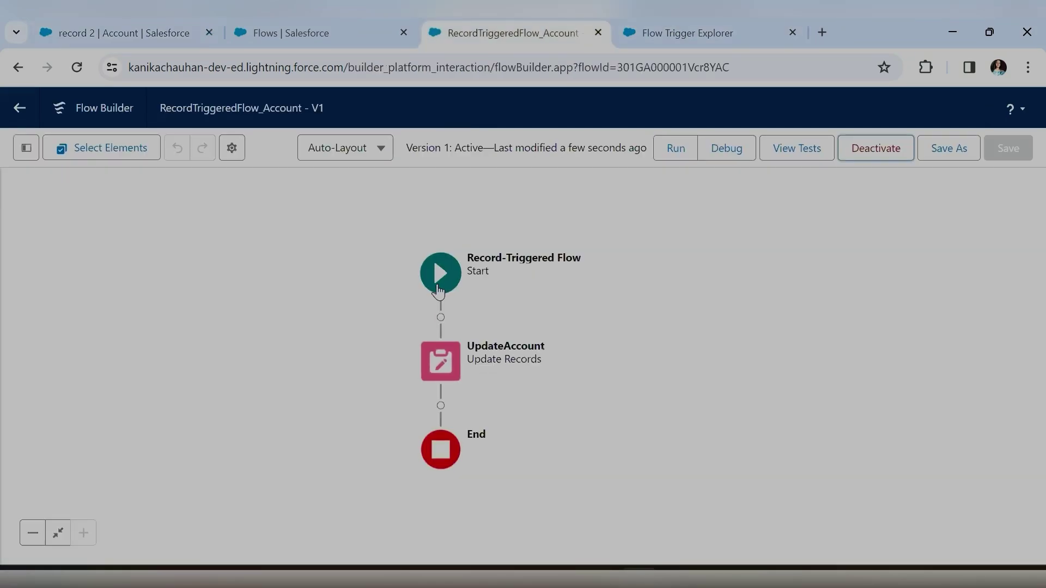
click(438, 290)
click(542, 360)
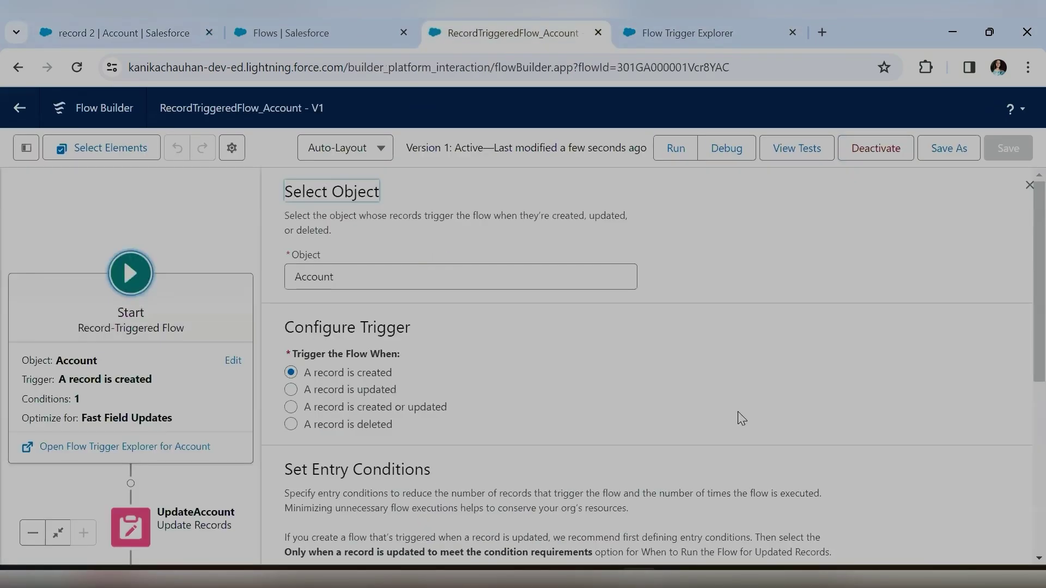
scroll(669, 406, down, 5)
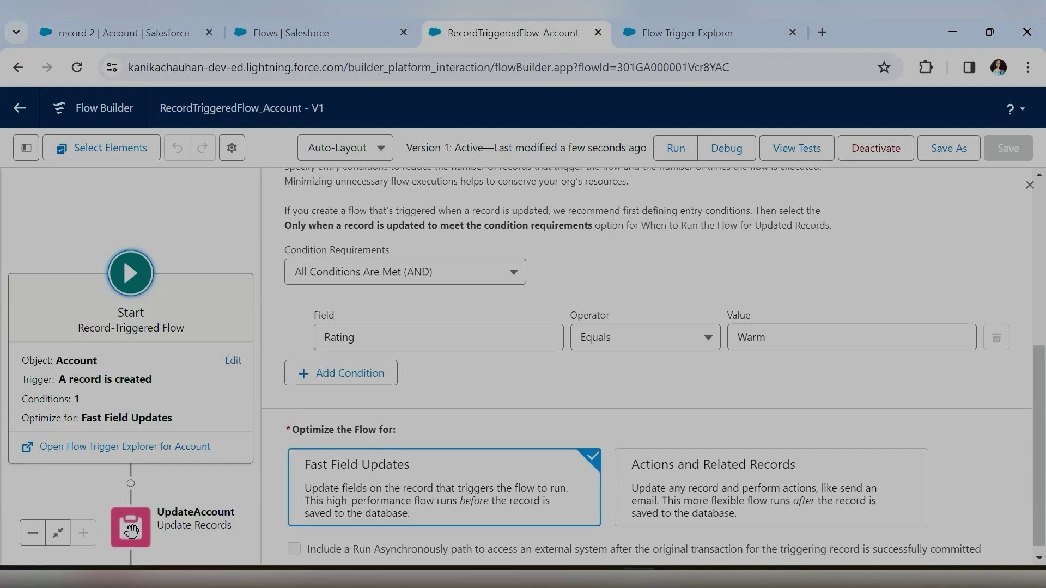
click(305, 27)
click(182, 23)
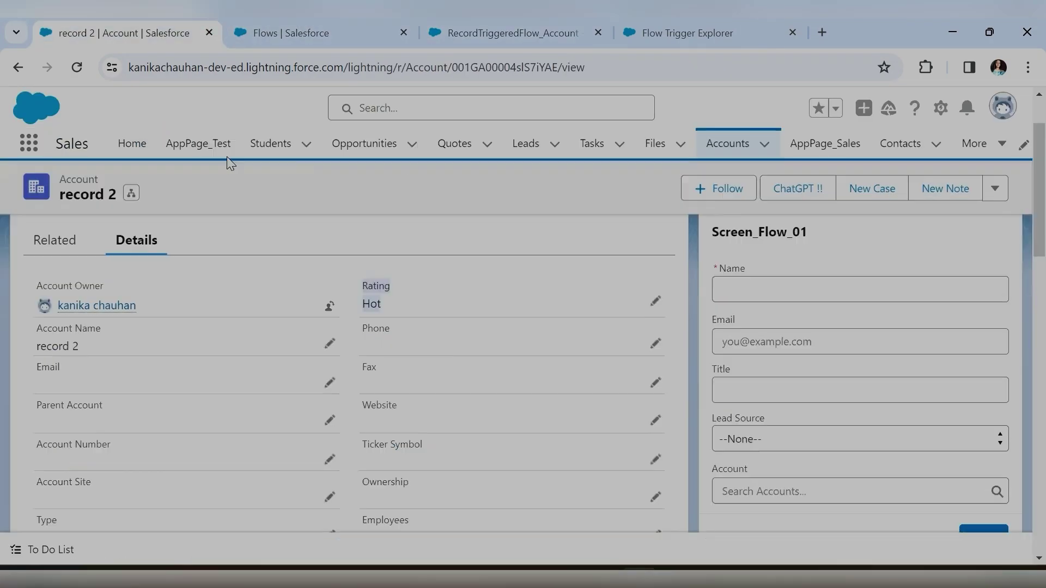